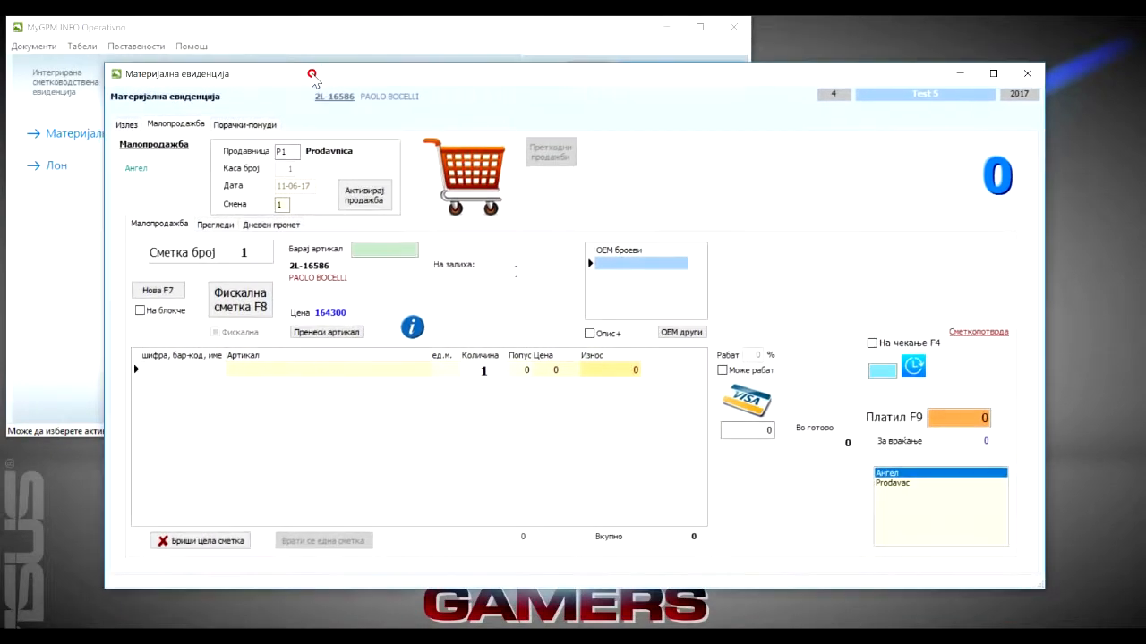
pyautogui.click(137, 46)
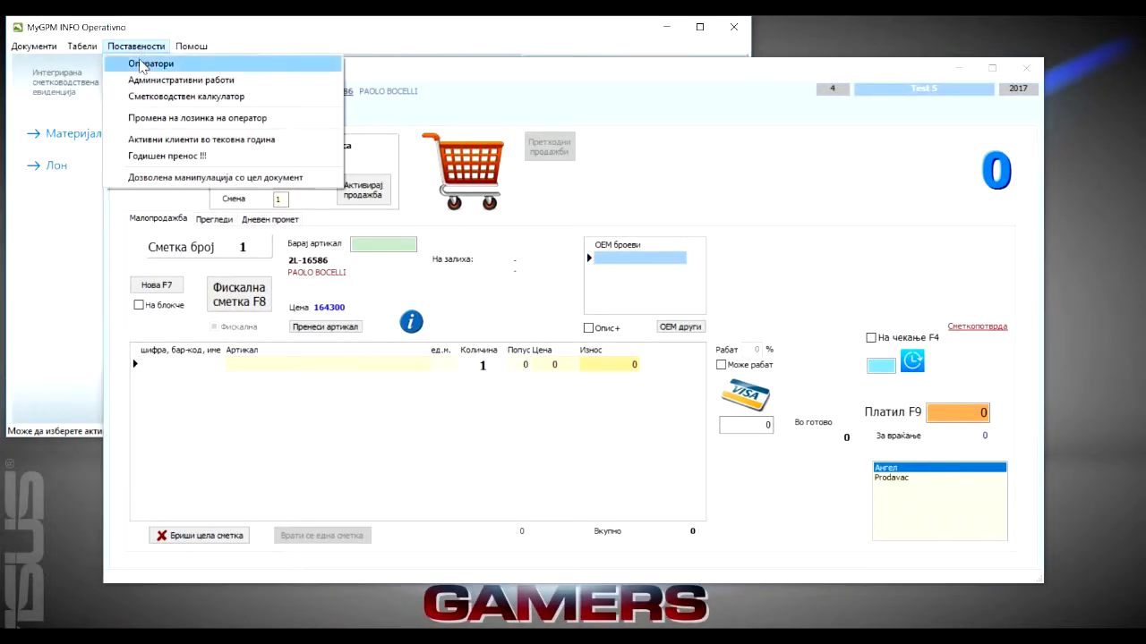
pyautogui.click(410, 73)
pyautogui.moveTo(461, 77); pyautogui.dragTo(448, 46)
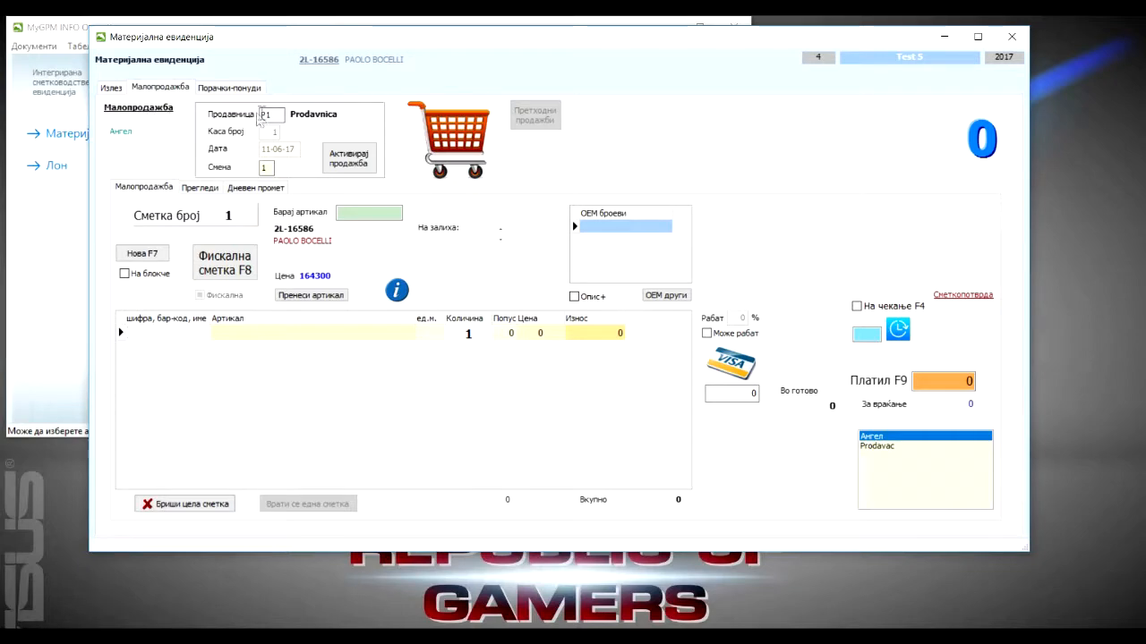
pyautogui.moveTo(403, 41); pyautogui.dragTo(400, 53)
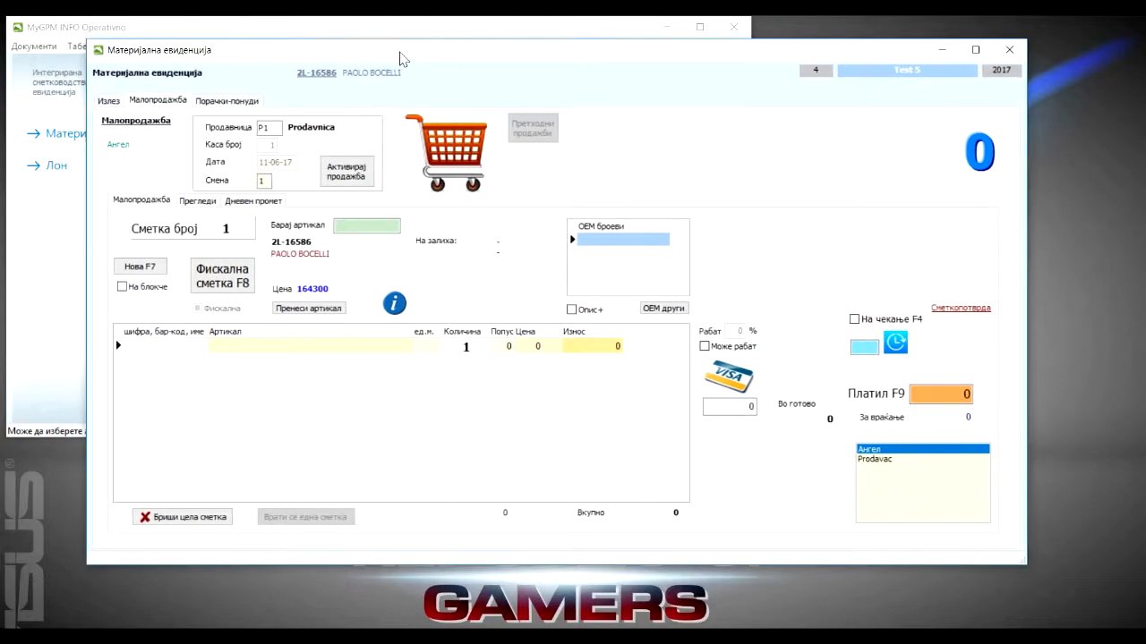
# Activate the retail sale for store P1 and add one piece of article 1010 to receipt 1
pyautogui.doubleClick(268, 130)
pyautogui.click(344, 175)
pyautogui.write('1010')
pyautogui.press('Return')
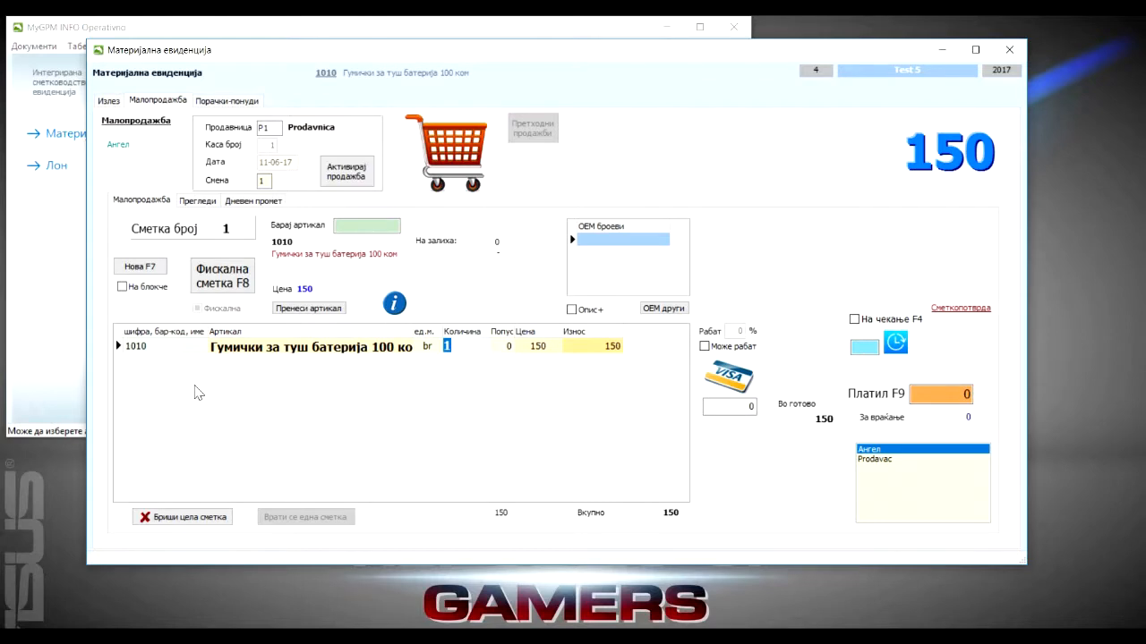
pyautogui.press('Return')
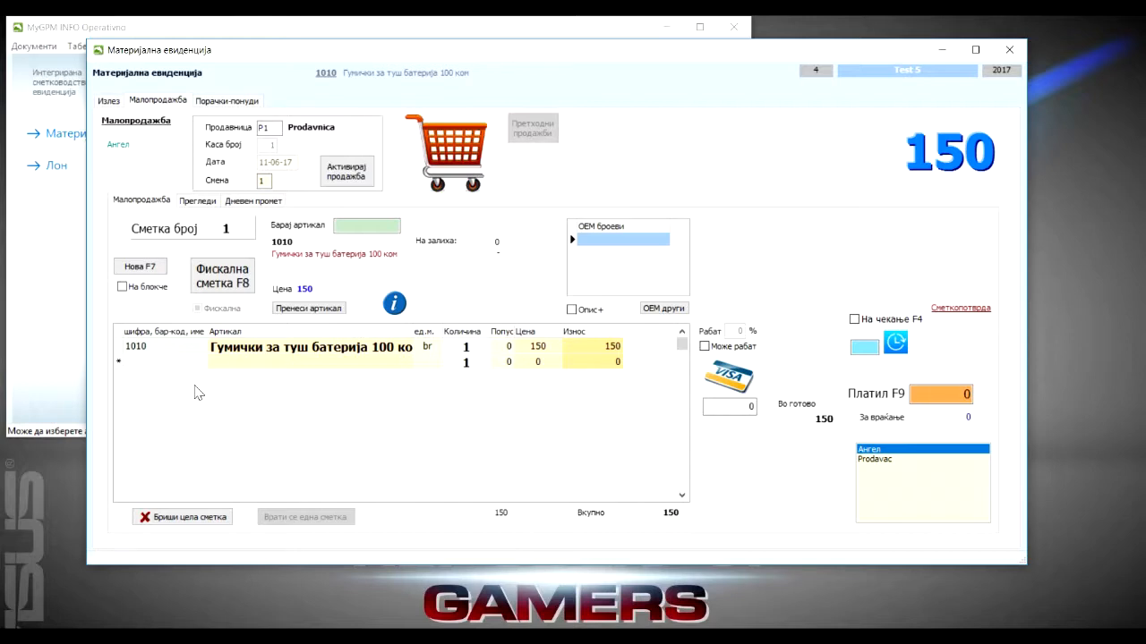
# Add article 1020 and another line of article 1010 to receipt 1, one piece each
pyautogui.write('1020')
pyautogui.press('Return')
pyautogui.press('Return')
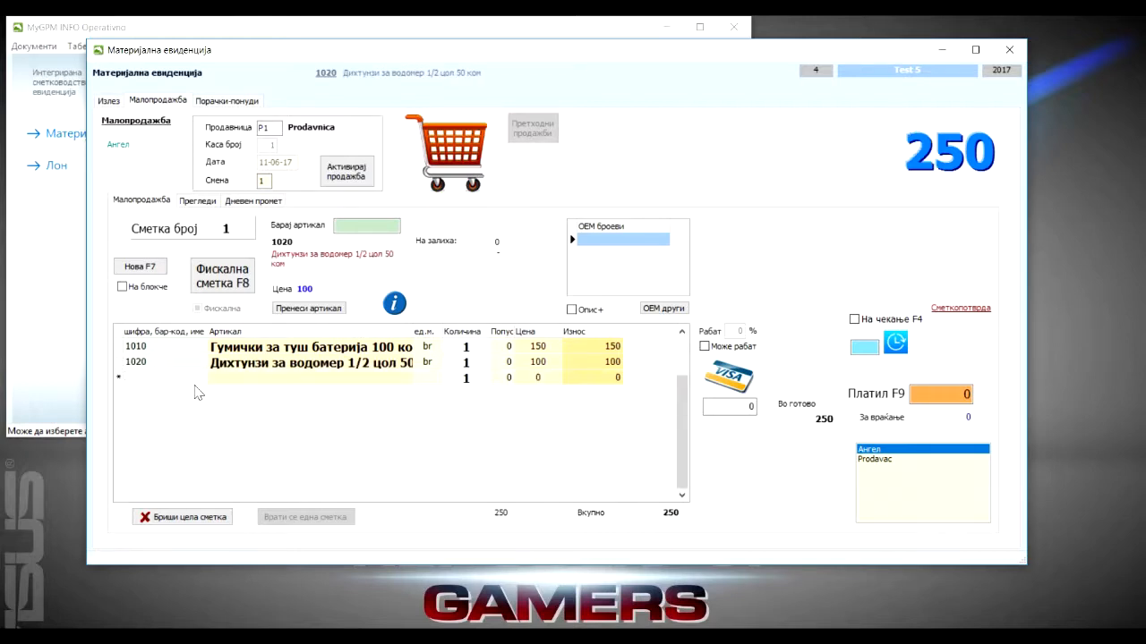
pyautogui.write('1010')
pyautogui.press('Return')
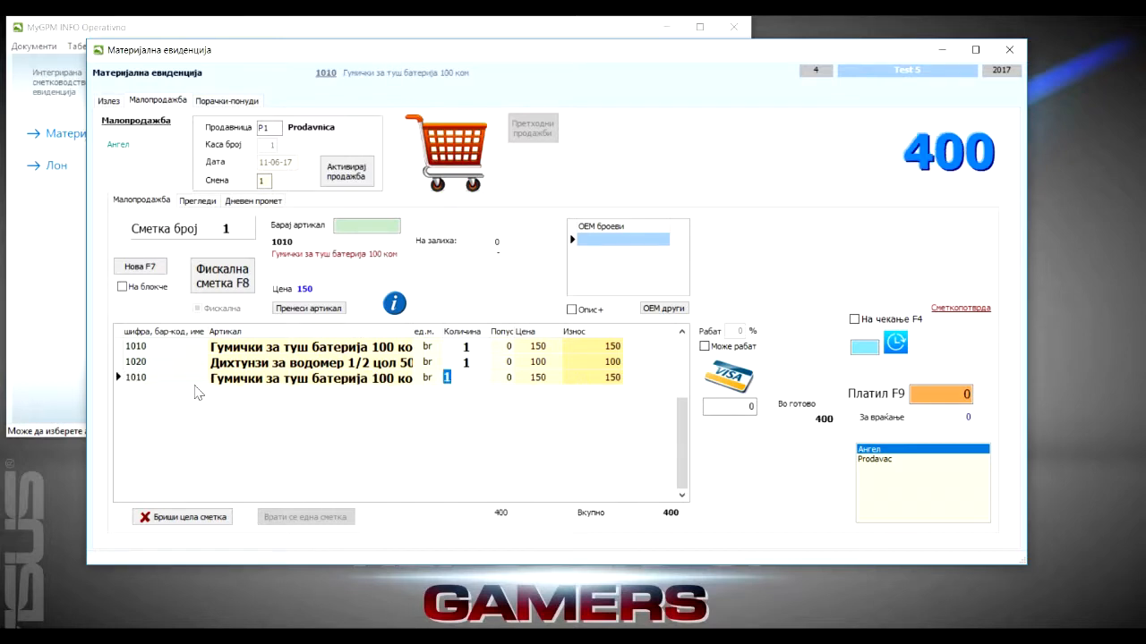
pyautogui.press('Return')
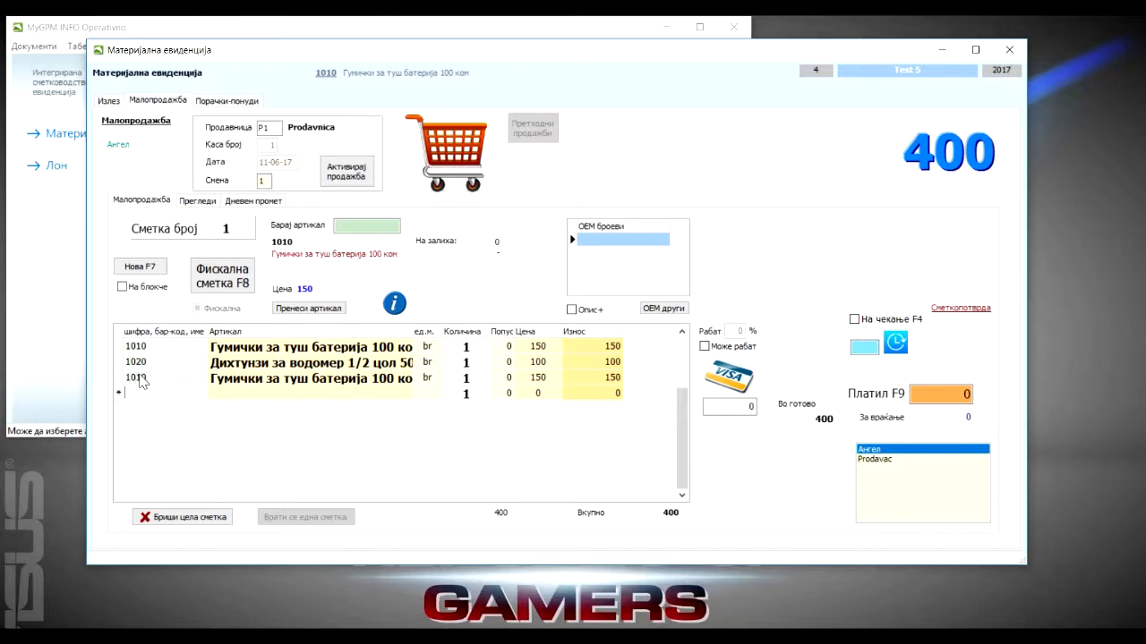
# Search articles by the name fragment "ас" and add one piece of article 1024 to receipt 1
pyautogui.write('as')
pyautogui.press('Return')
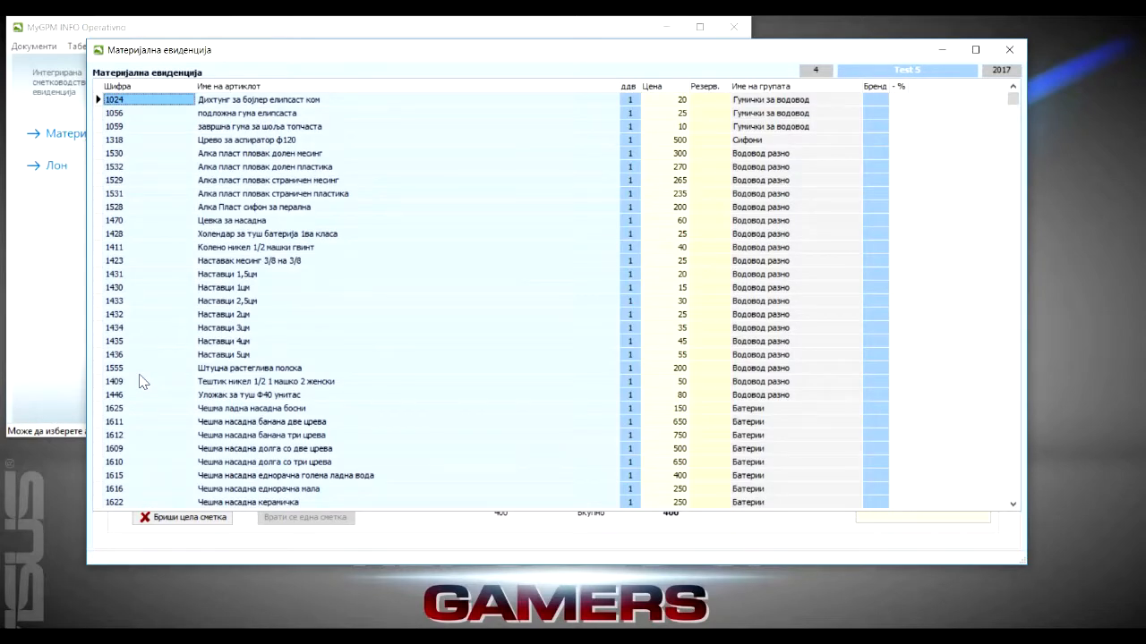
pyautogui.press('Return')
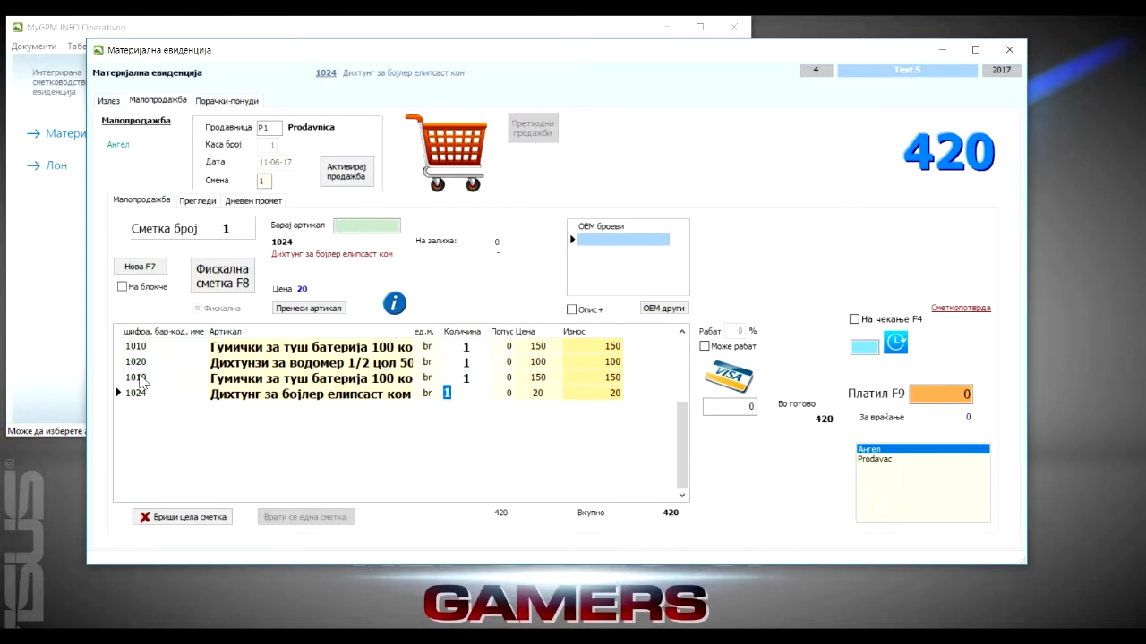
pyautogui.press('Return')
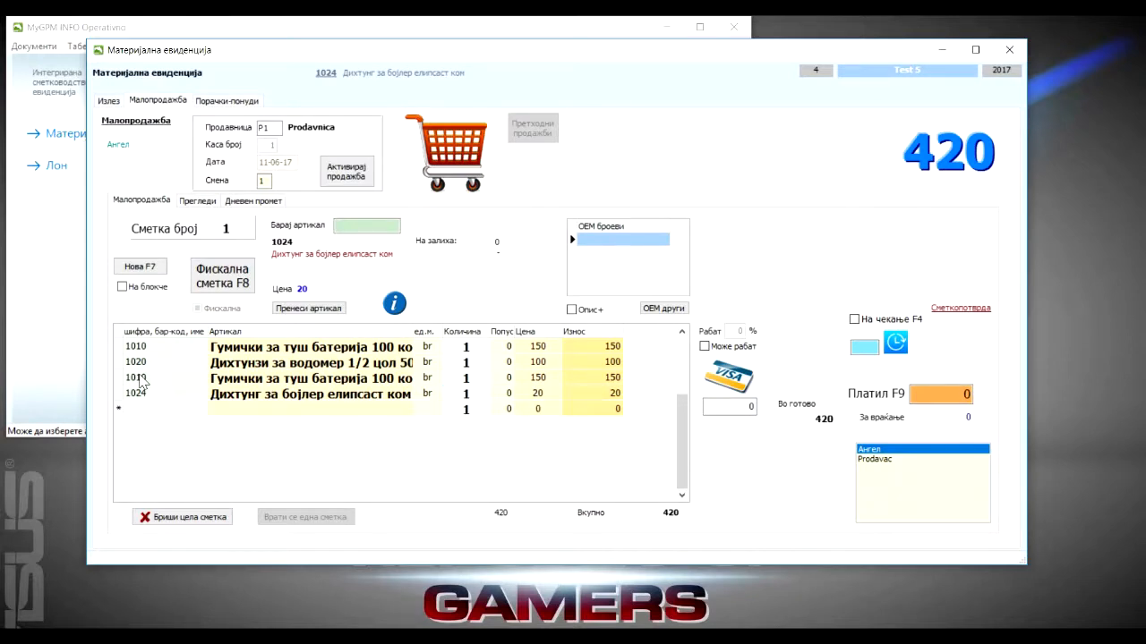
# Raise the quantity of article 1024 to 3 and issue the fiscal receipt
pyautogui.press('Up')
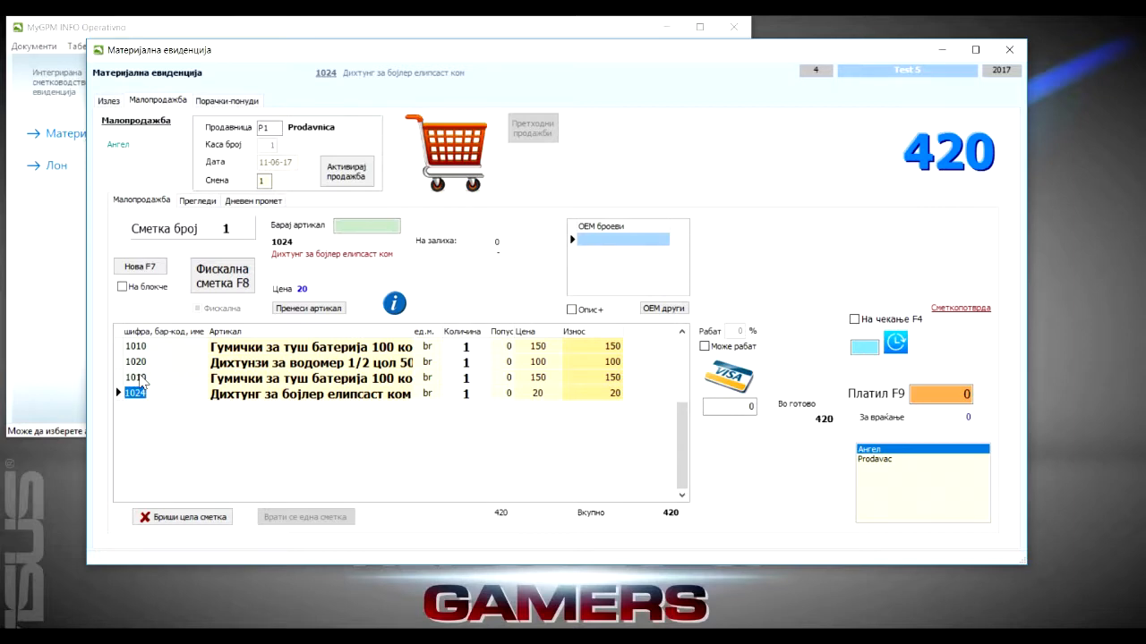
pyautogui.press('+')
pyautogui.press('+')
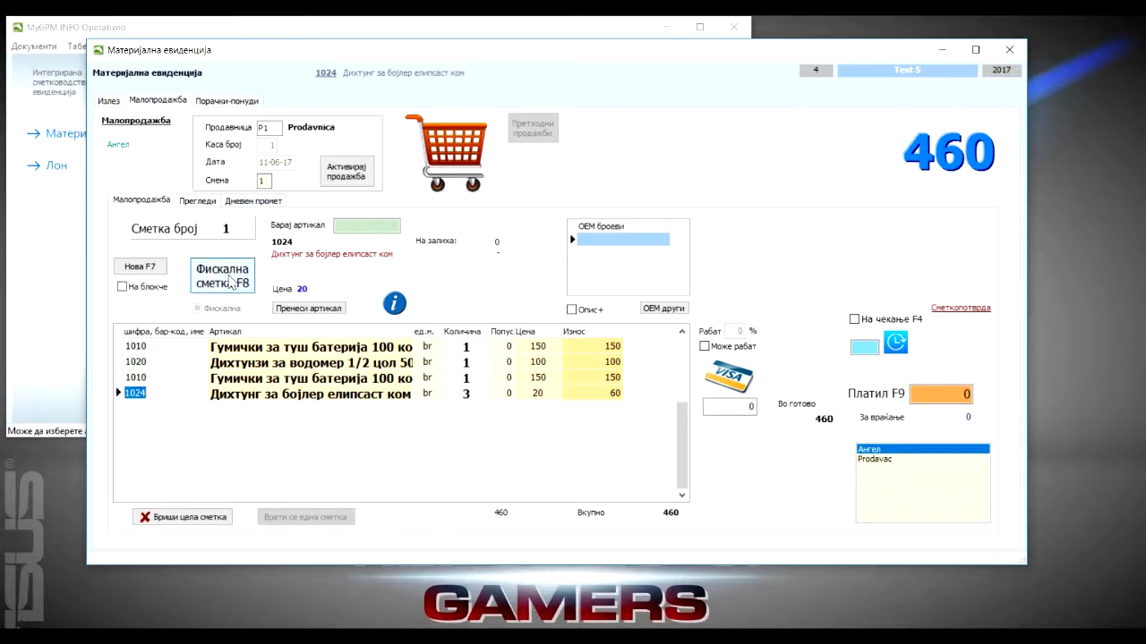
pyautogui.click(231, 283)
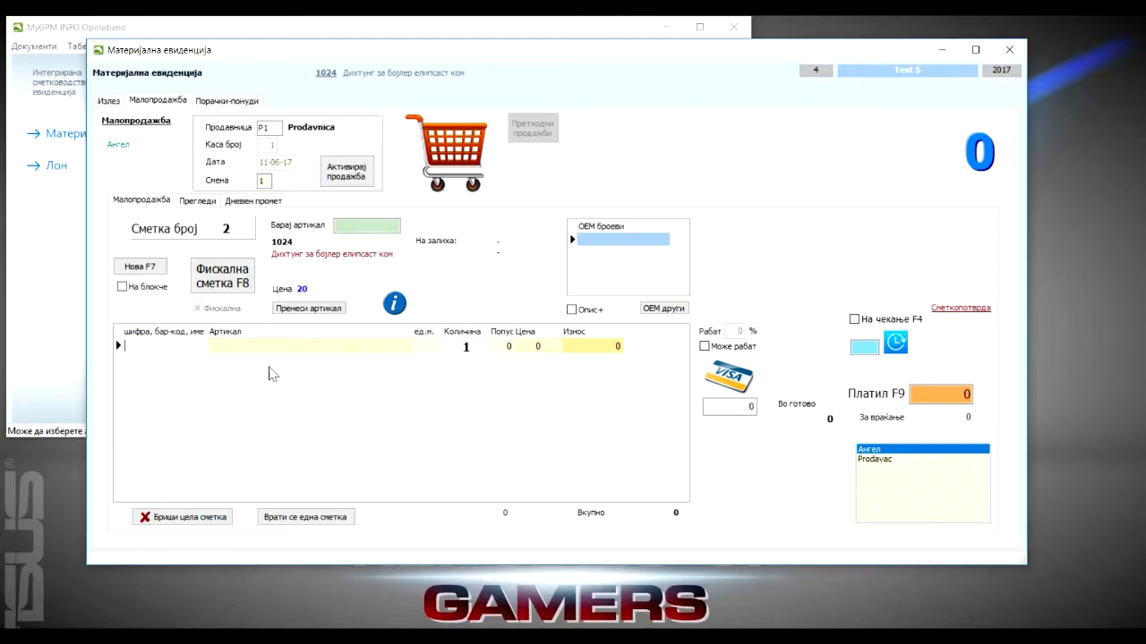
# Find article 1056 (подложна гума елипсаста) through a name search and add one piece to receipt 2
pyautogui.click(175, 344)
pyautogui.write('а')
pyautogui.press('Return')
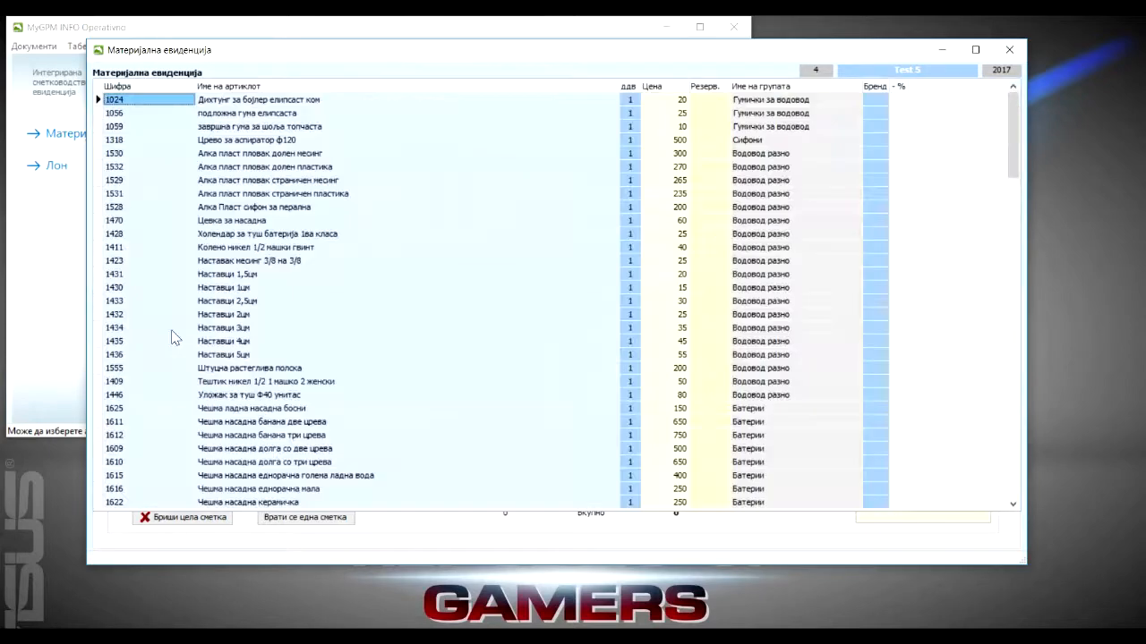
pyautogui.press('Down')
pyautogui.press('Return')
pyautogui.press('Return')
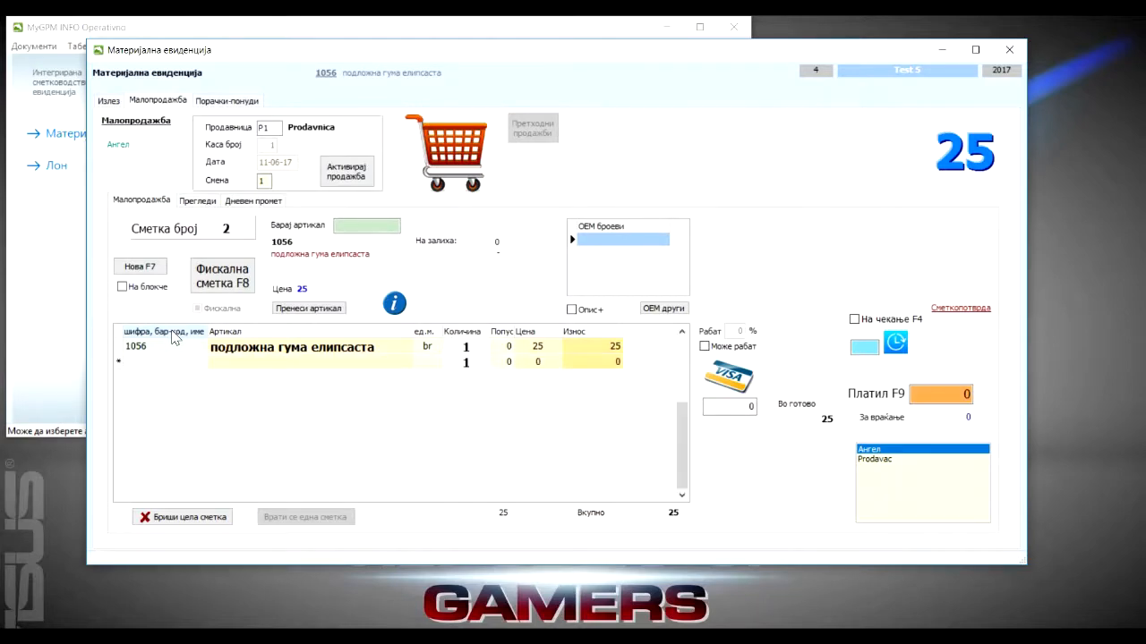
# Search articles for "20" and add one piece of article 1020 to receipt 2
pyautogui.write('20')
pyautogui.press('Return')
pyautogui.press('Down')
pyautogui.press('Down')
pyautogui.press('Return')
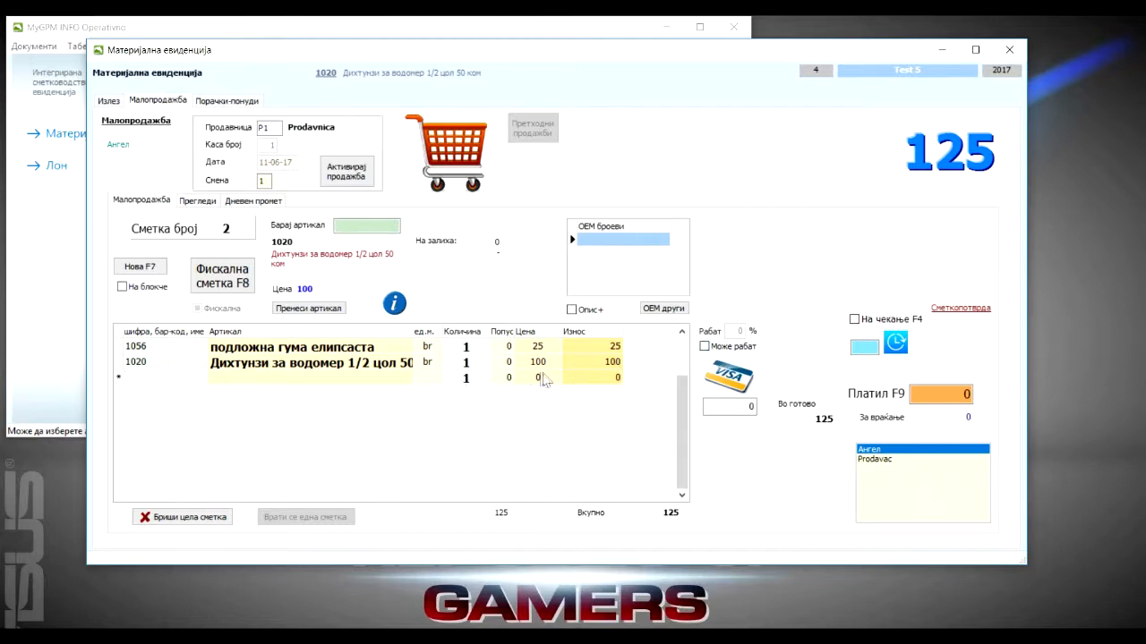
# Allow discounts on the current receipt
pyautogui.click(705, 348)
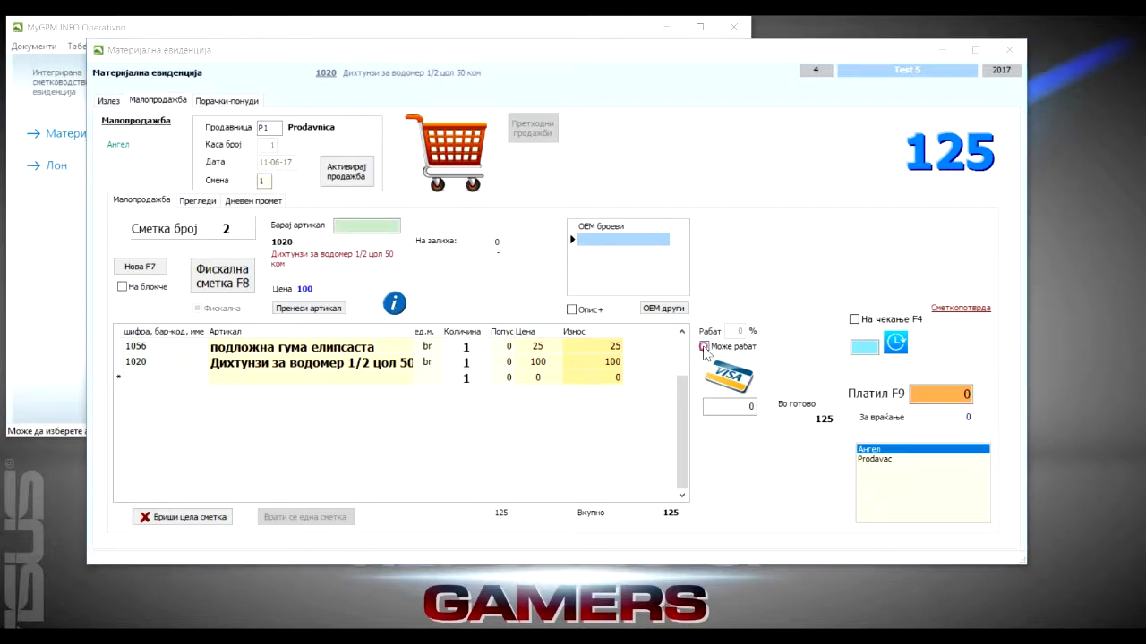
pyautogui.click(705, 347)
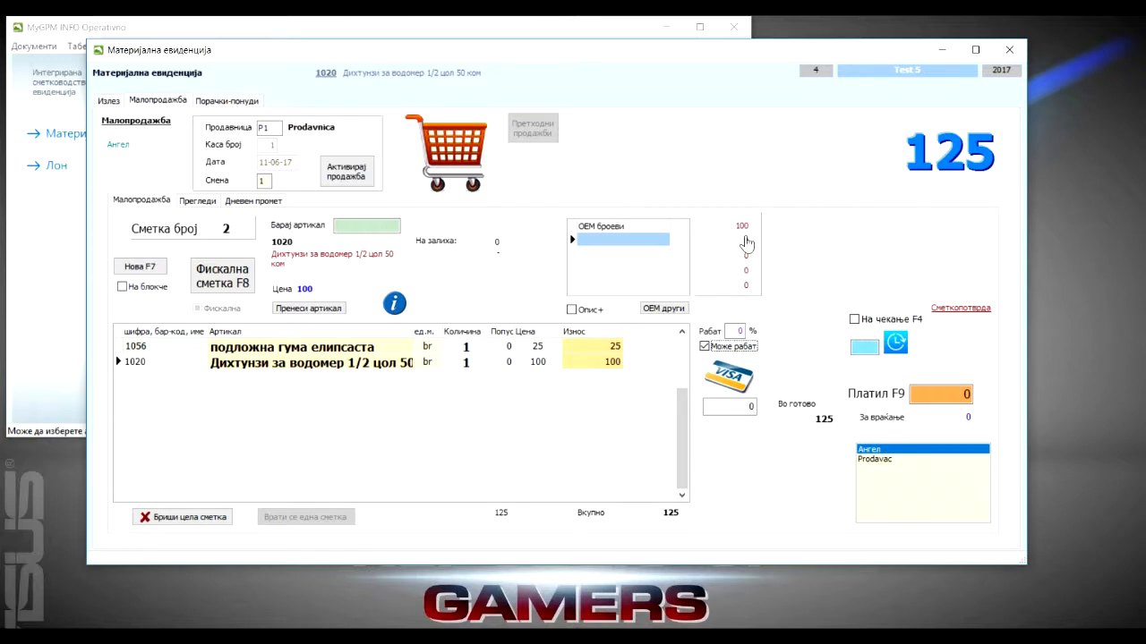
# Apply the listed price of 0 to article 1020 and set its price to 80 instead
pyautogui.click(746, 240)
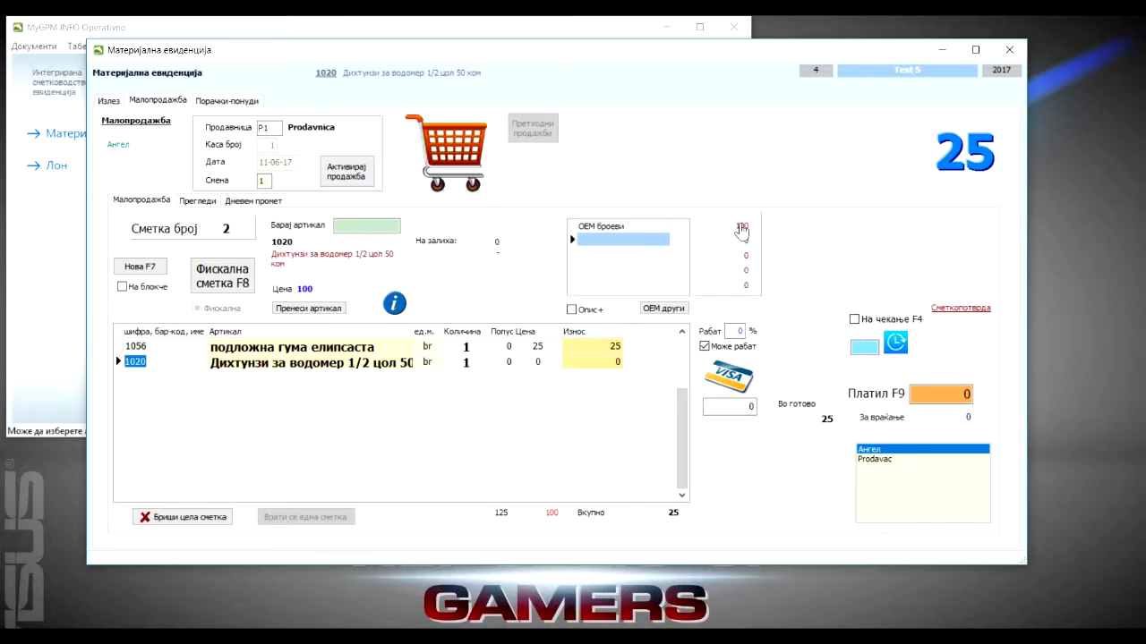
pyautogui.doubleClick(530, 362)
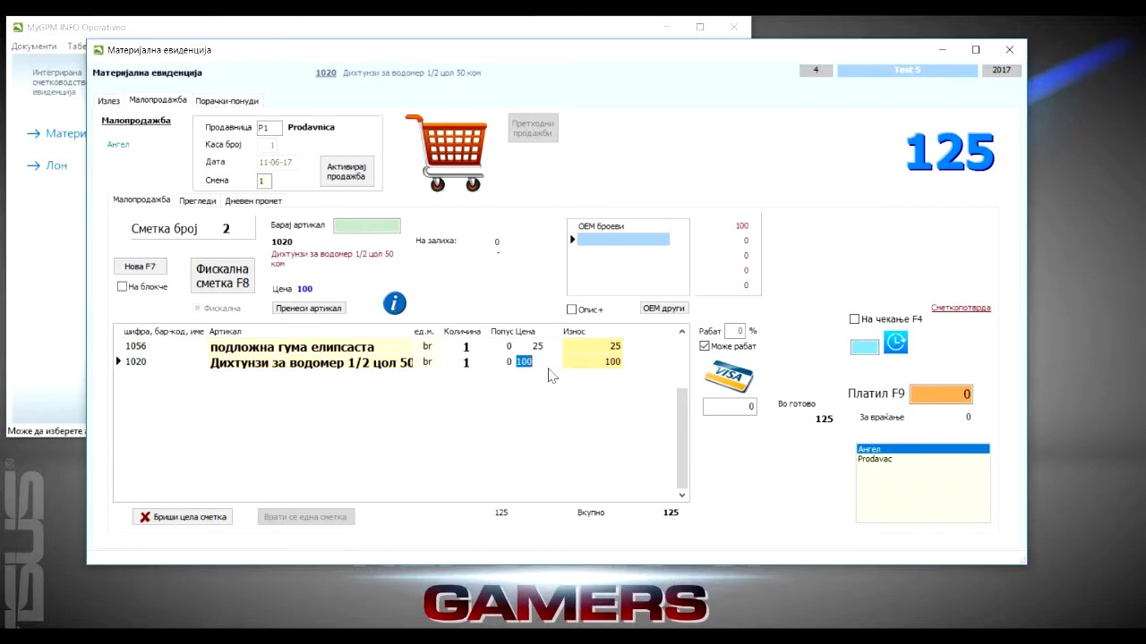
pyautogui.write('80')
pyautogui.press('Return')
pyautogui.press('Up')
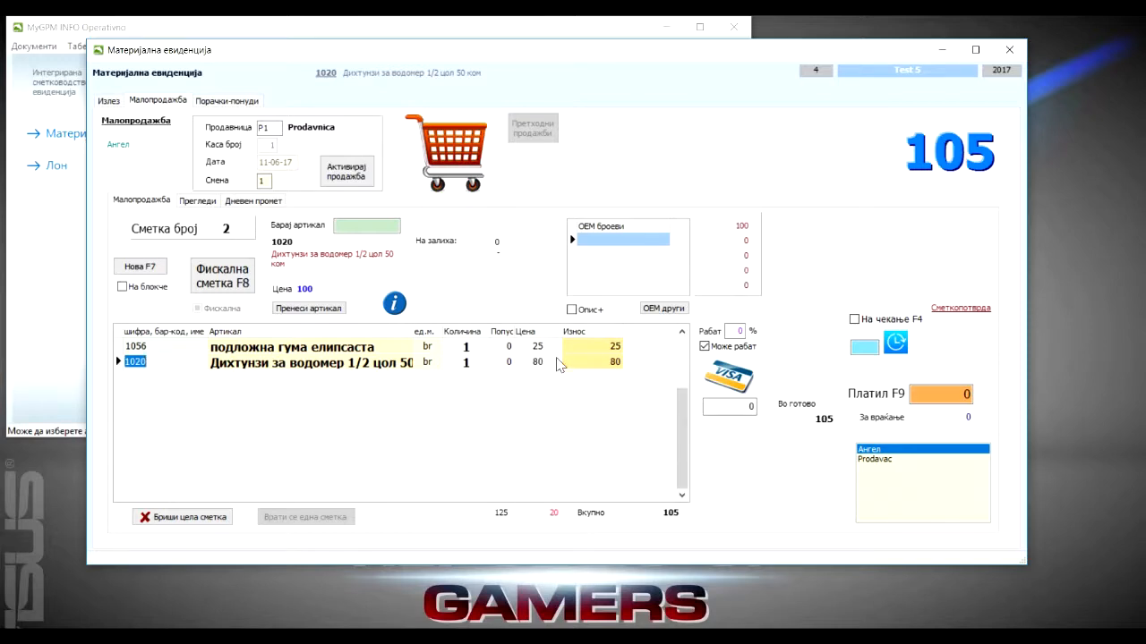
# Set the price of article 1020 back to 100 and give that line a 10 % discount
pyautogui.click(541, 366)
pyautogui.write('100')
pyautogui.click(509, 361)
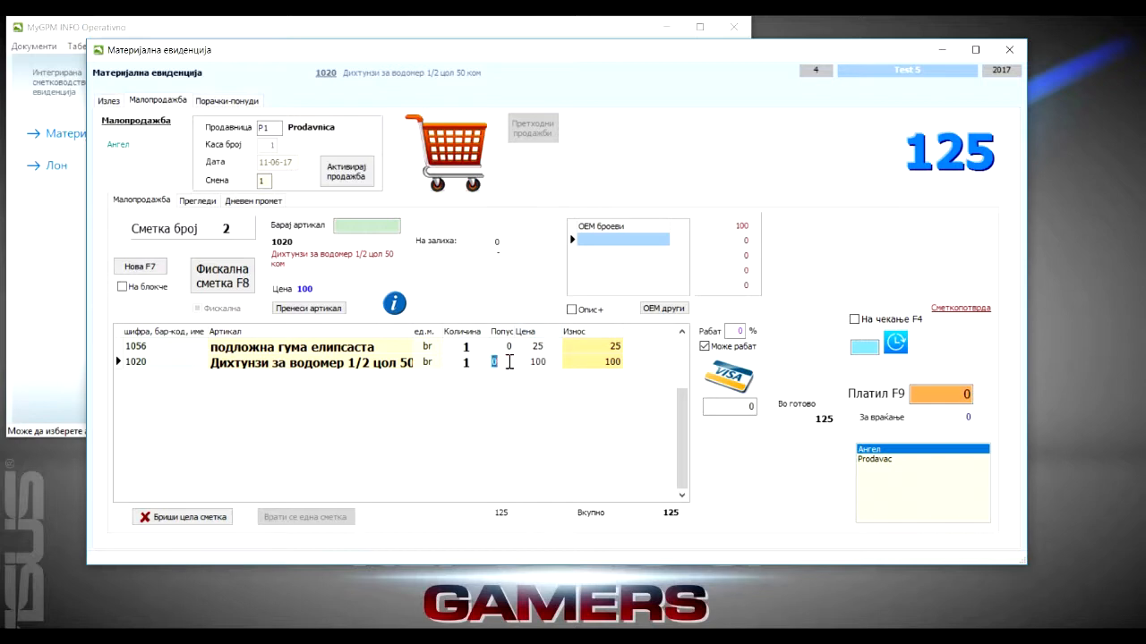
pyautogui.write('10')
pyautogui.press('Return')
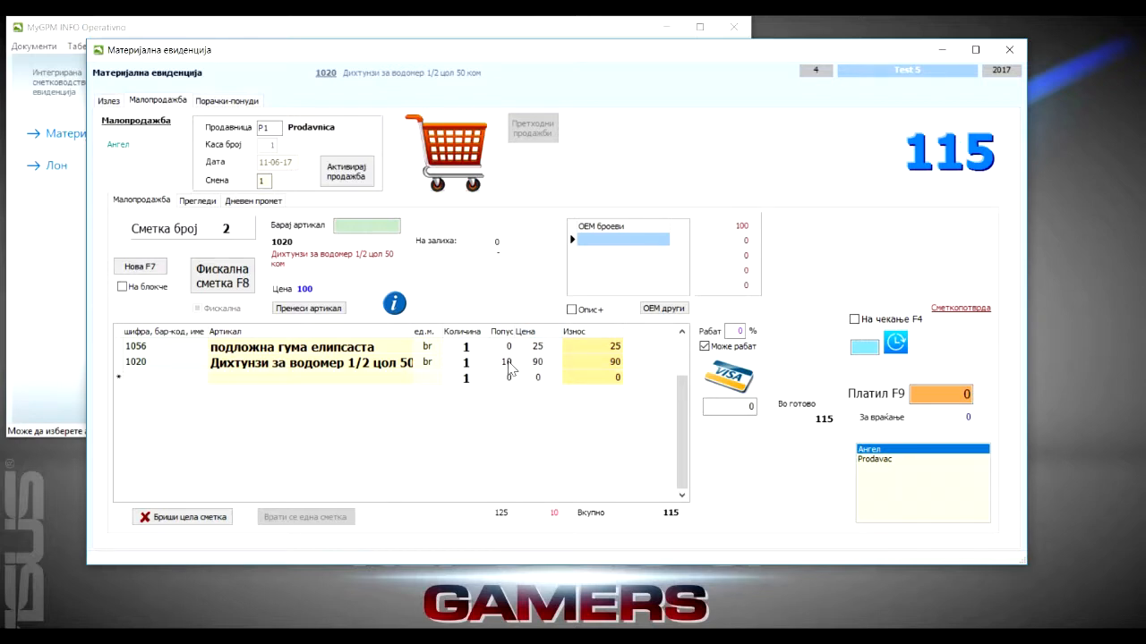
# Reset the line discount of article 1020 to 0
pyautogui.click(507, 361)
pyautogui.write('0')
pyautogui.press('Return')
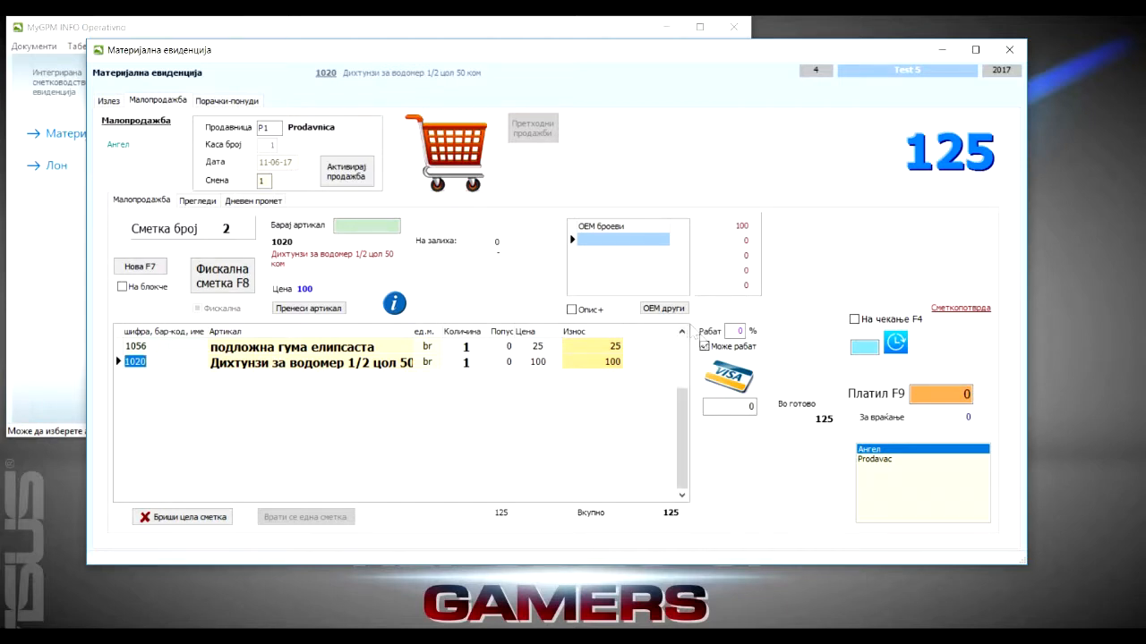
# Apply a 10 % discount to the whole of receipt 2 and issue its fiscal receipt
pyautogui.click(729, 331)
pyautogui.write('10')
pyautogui.press('Tab')
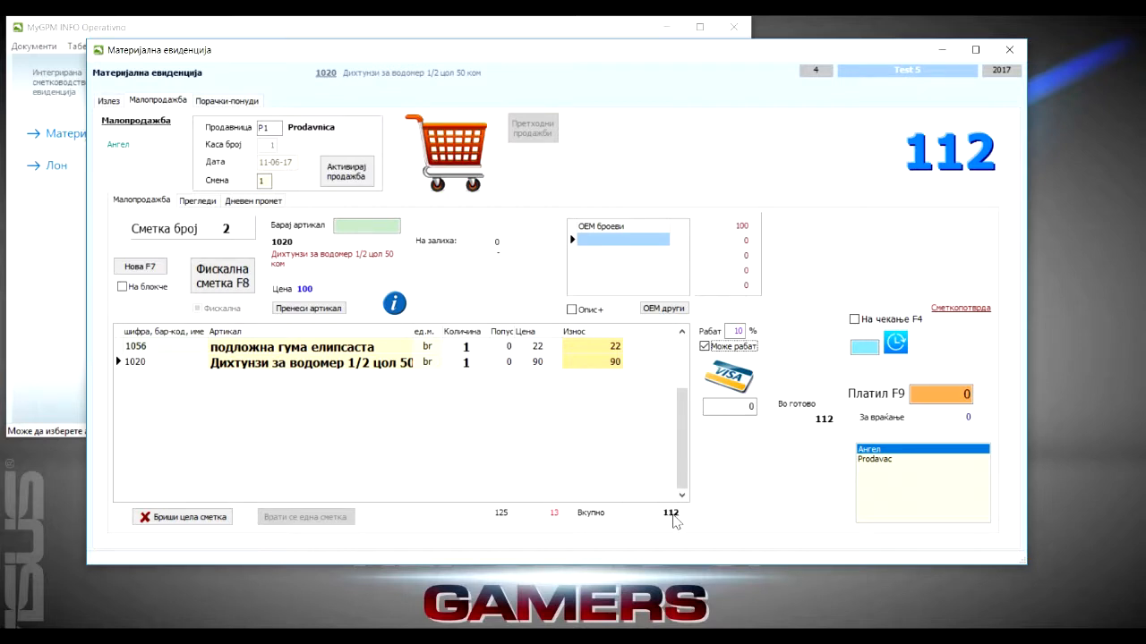
pyautogui.click(736, 331)
pyautogui.click(222, 276)
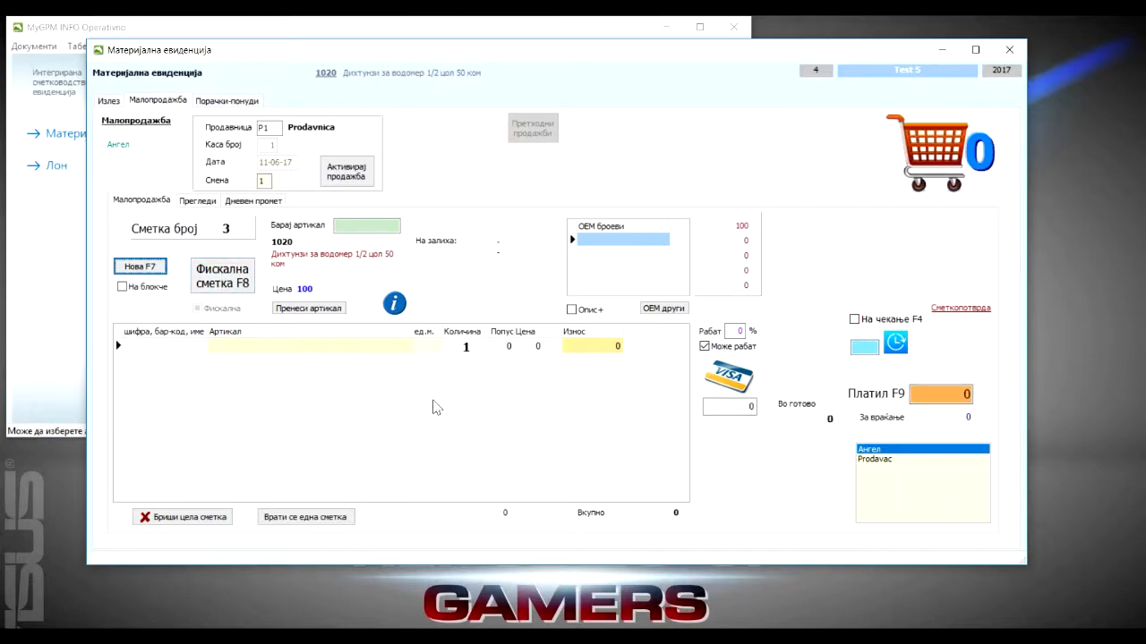
# Add one piece of article 1010 to receipt 3 without a discount
pyautogui.click(159, 345)
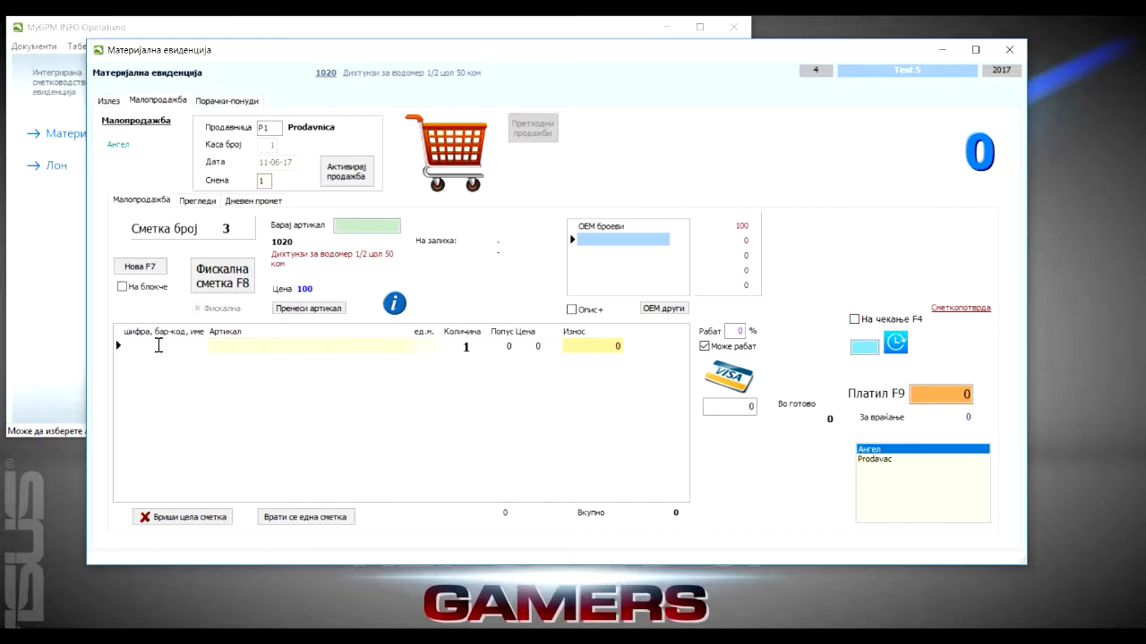
pyautogui.write('1010')
pyautogui.press('Return')
pyautogui.press('Return')
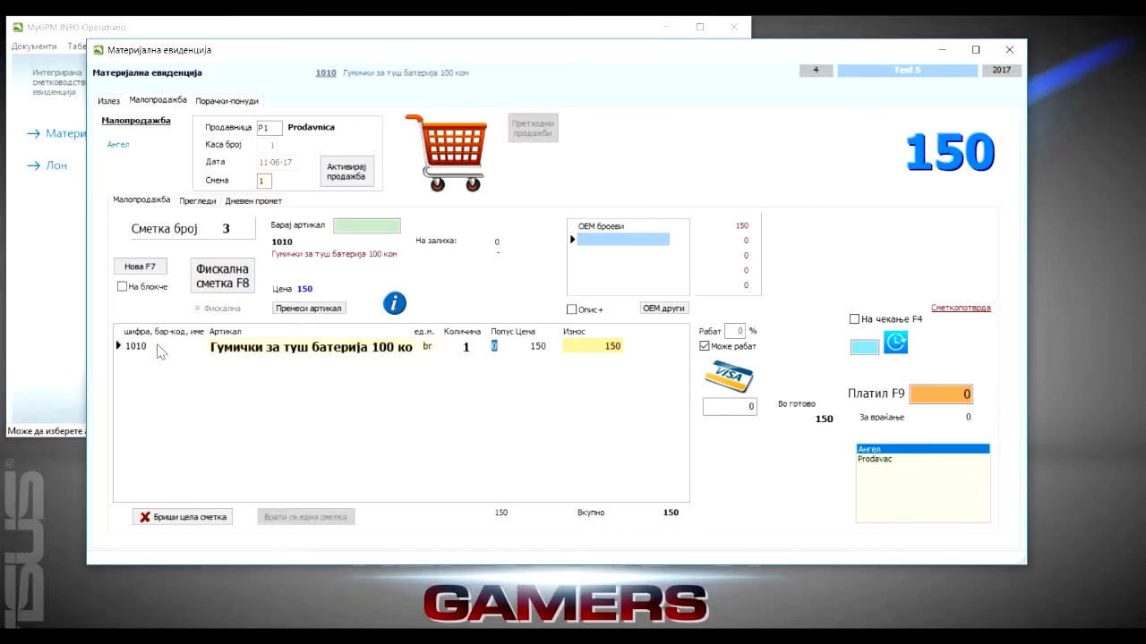
pyautogui.press('Return')
pyautogui.press('Return')
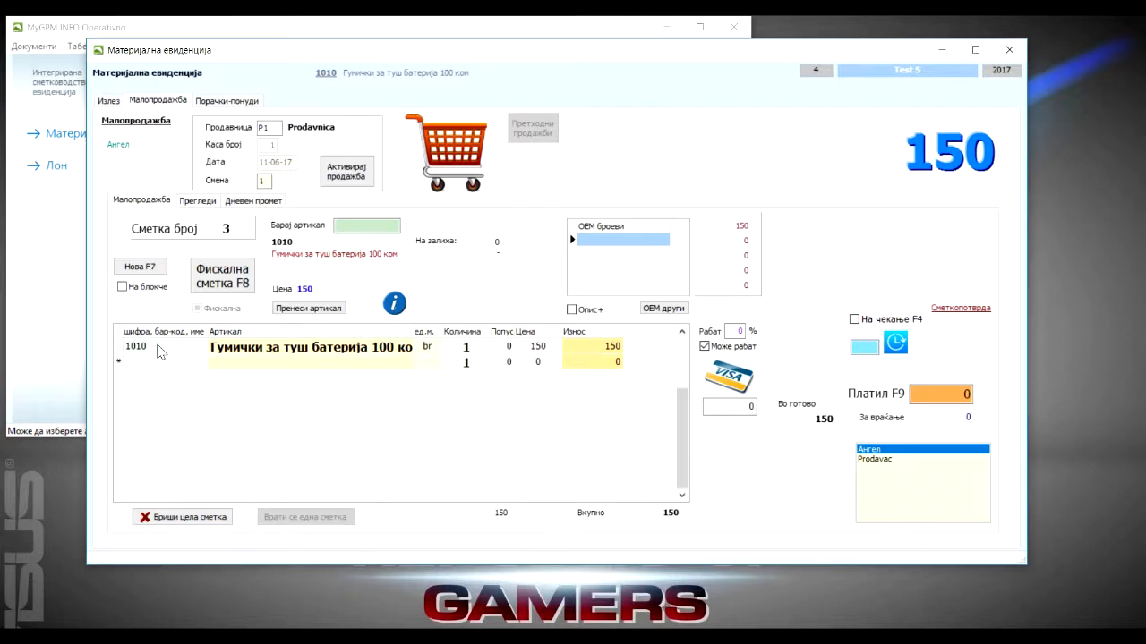
# Add one piece of article 1020 to receipt 3, keeping its default price and no discount
pyautogui.write('1020')
pyautogui.press('Return')
pyautogui.press('Return')
pyautogui.press('Return')
pyautogui.press('Return')
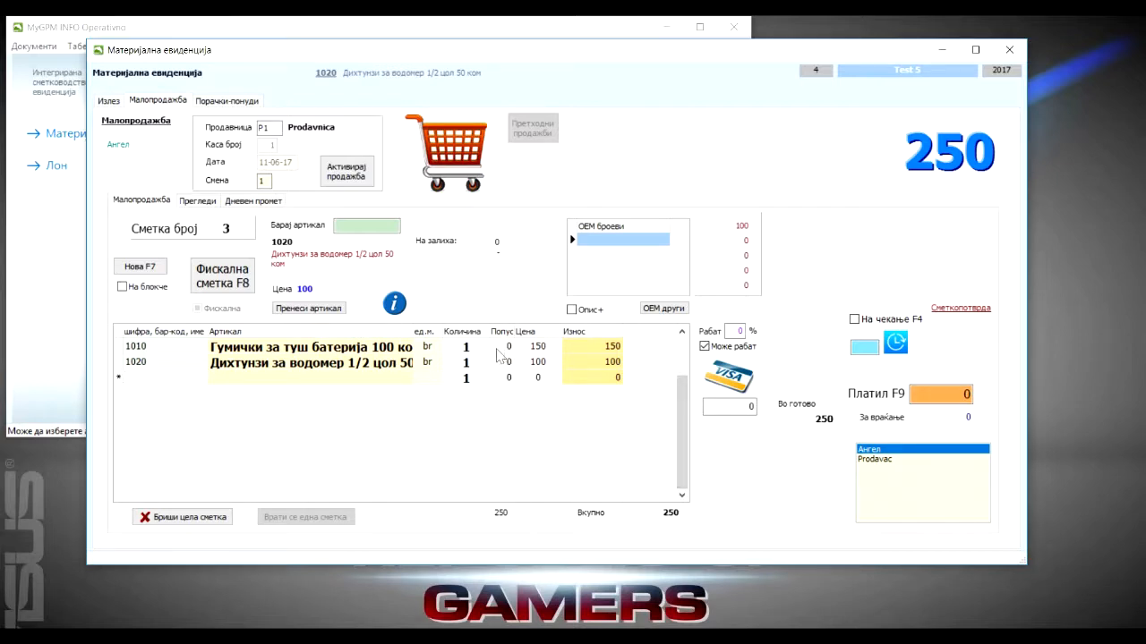
# Put receipt 3 with articles 1010 and 1020 on hold
pyautogui.click(328, 364)
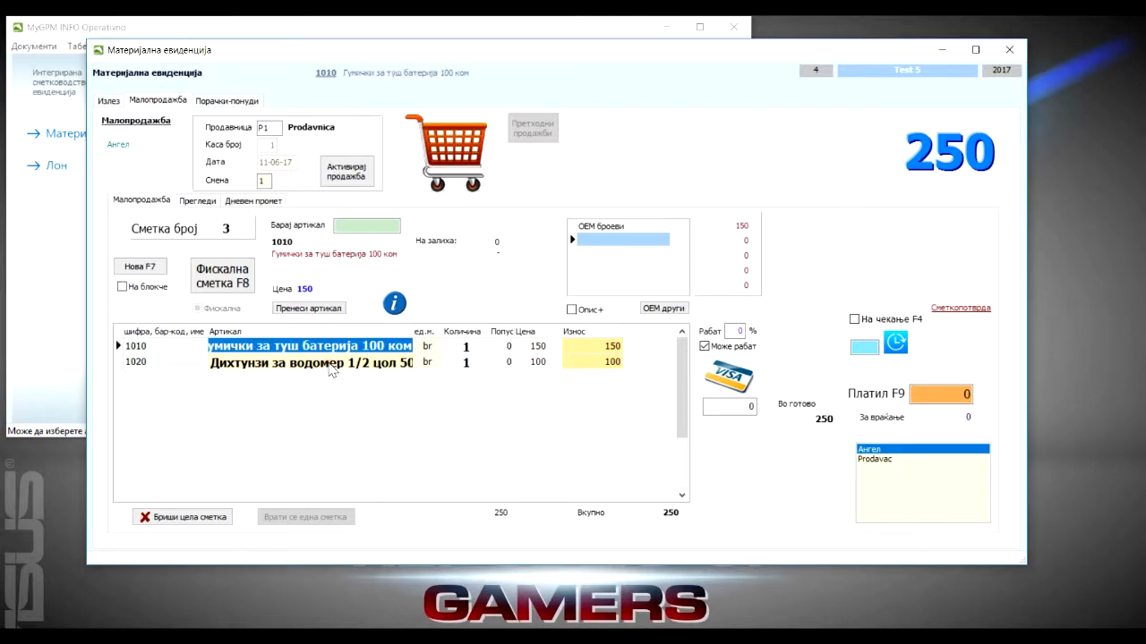
pyautogui.click(334, 365)
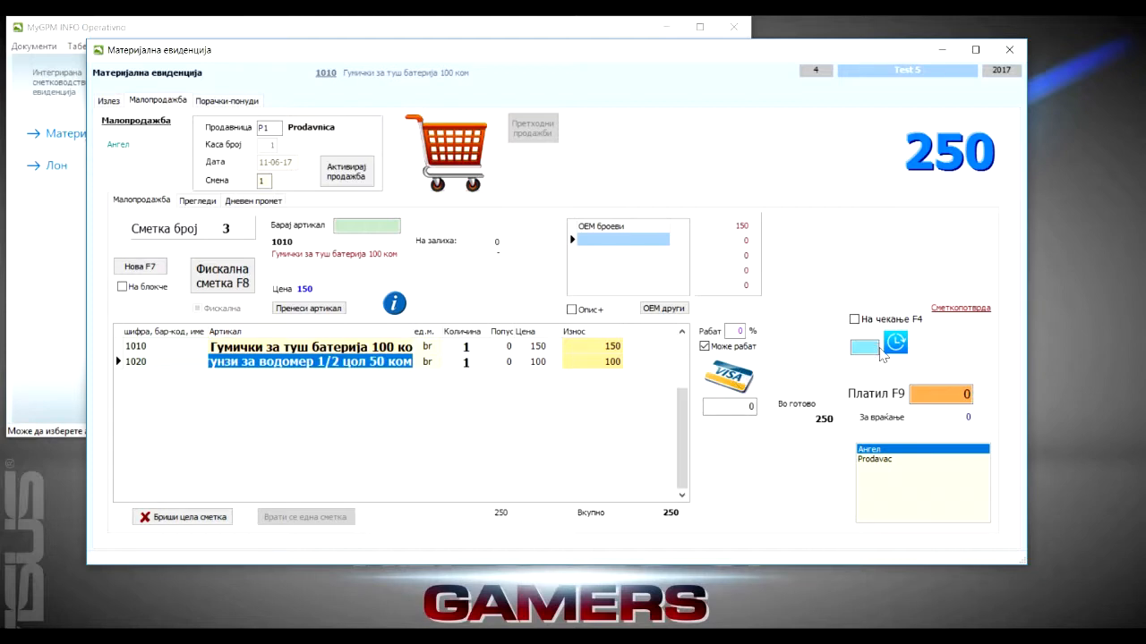
pyautogui.click(897, 343)
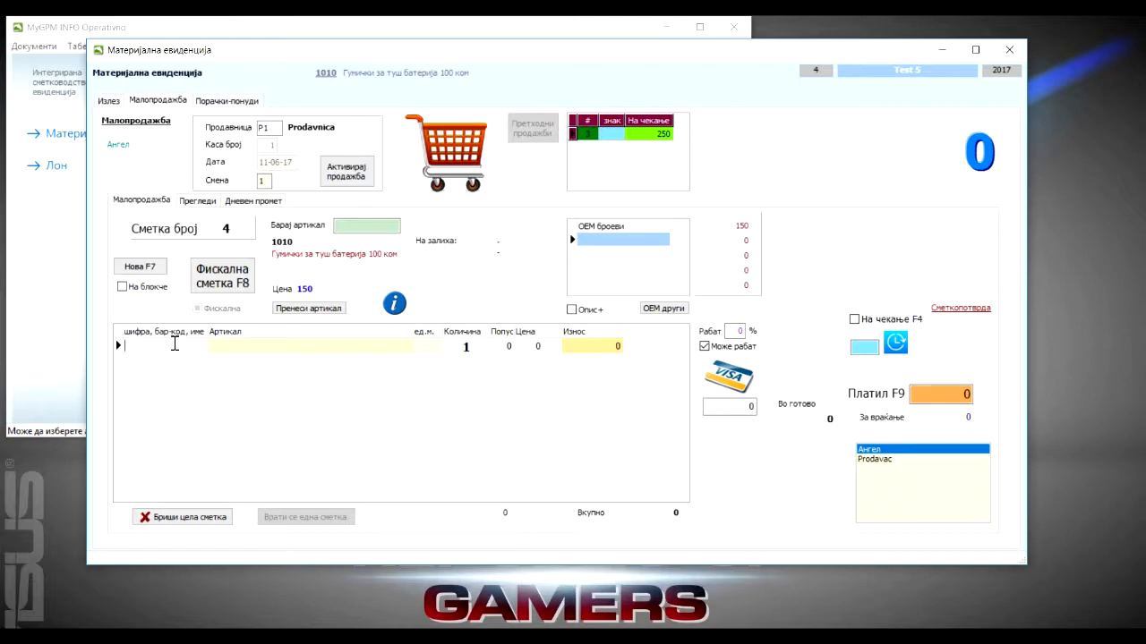
# Search articles for "12" and add one piece of article 1219 (Крфче за плочки 2мм 1/1000) to receipt 4
pyautogui.press('Return')
pyautogui.press('Return')
pyautogui.write('12')
pyautogui.press('Return')
pyautogui.press('Down')
pyautogui.press('Down')
pyautogui.press('Return')
pyautogui.press('Return')
pyautogui.press('Return')
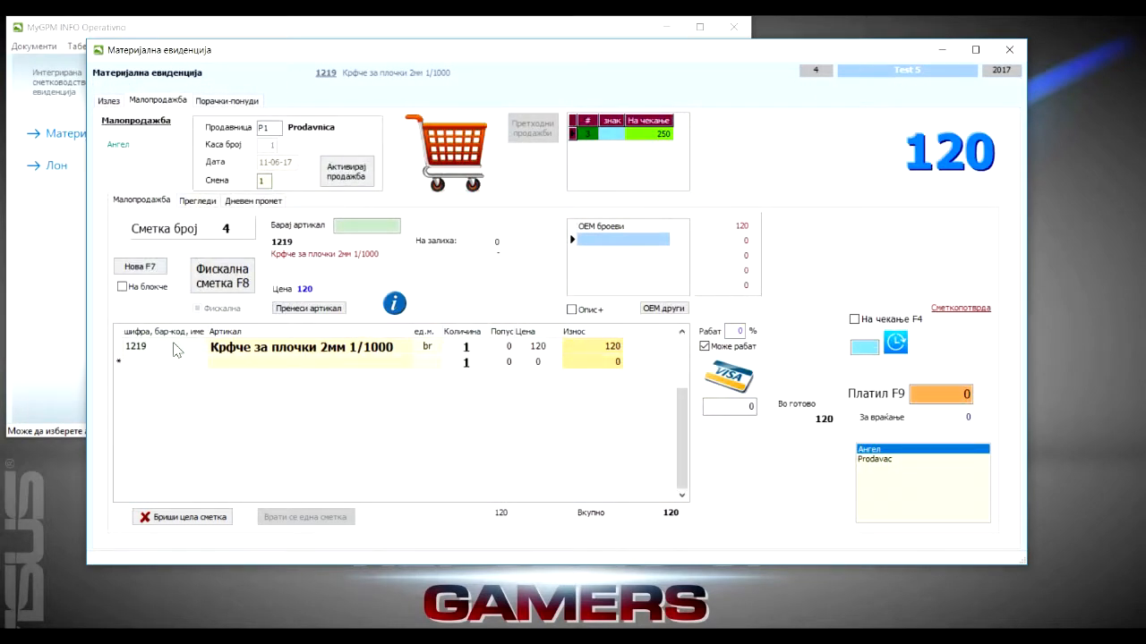
# Charge the full amount of receipt 4 to the card and issue its fiscal receipt
pyautogui.click(736, 378)
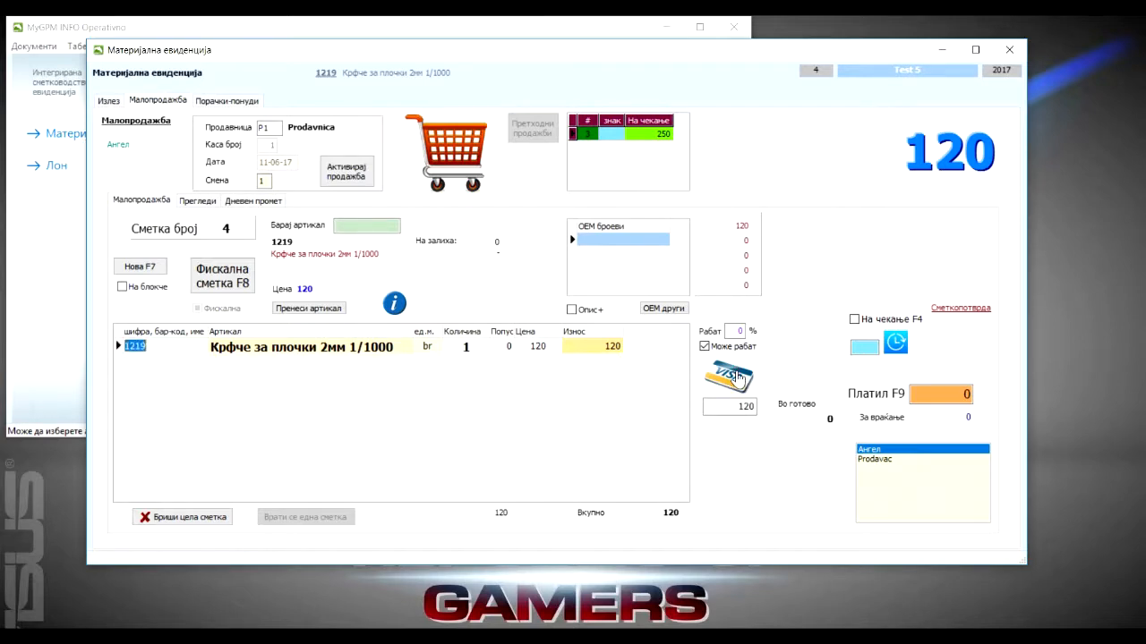
pyautogui.click(221, 283)
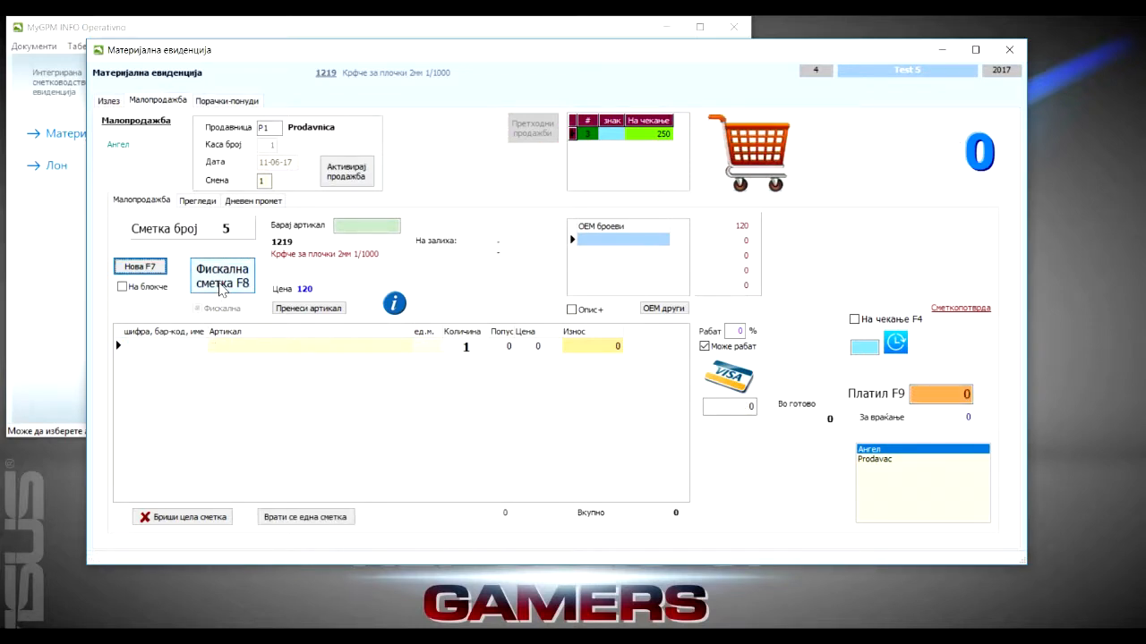
# Reopen held receipt 3 and delete the whole receipt
pyautogui.click(643, 136)
pyautogui.doubleClick(644, 136)
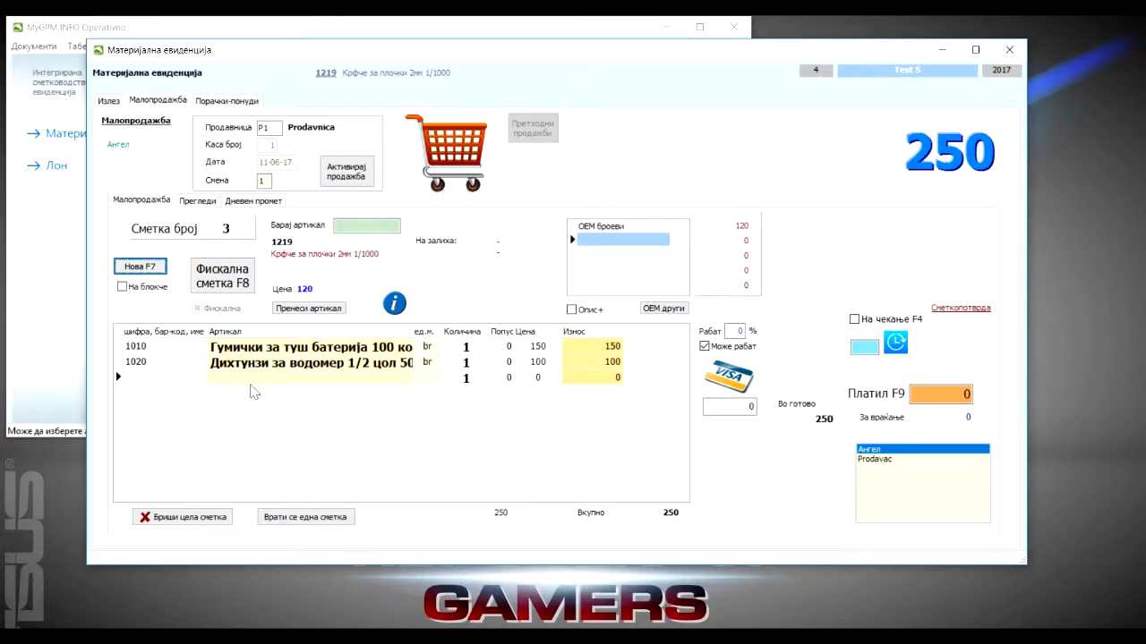
pyautogui.click(154, 377)
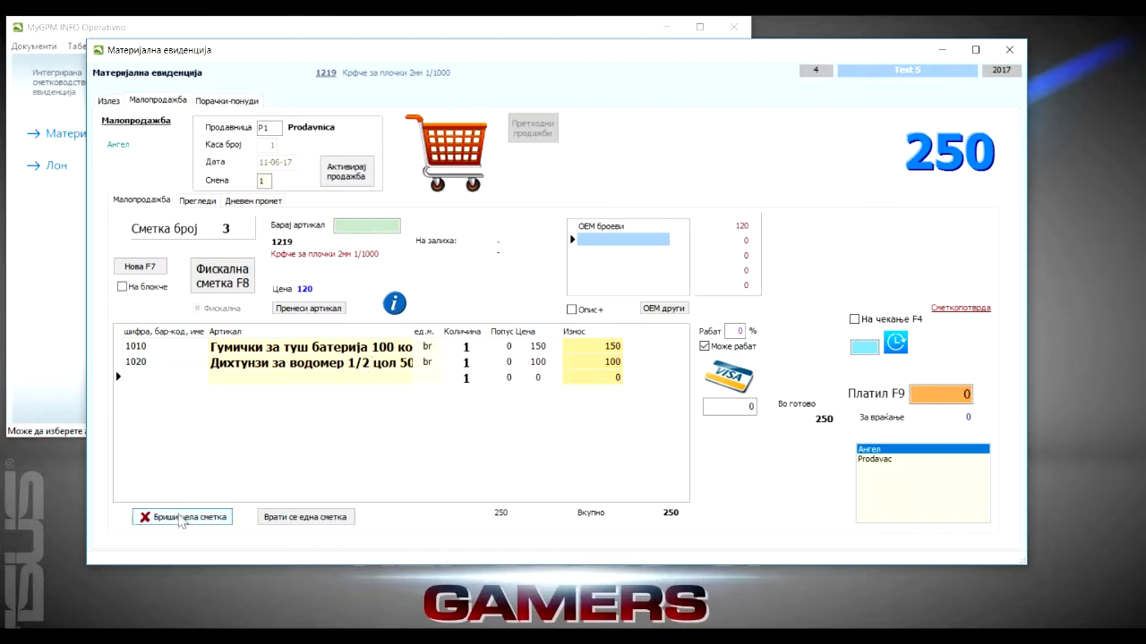
pyautogui.click(183, 517)
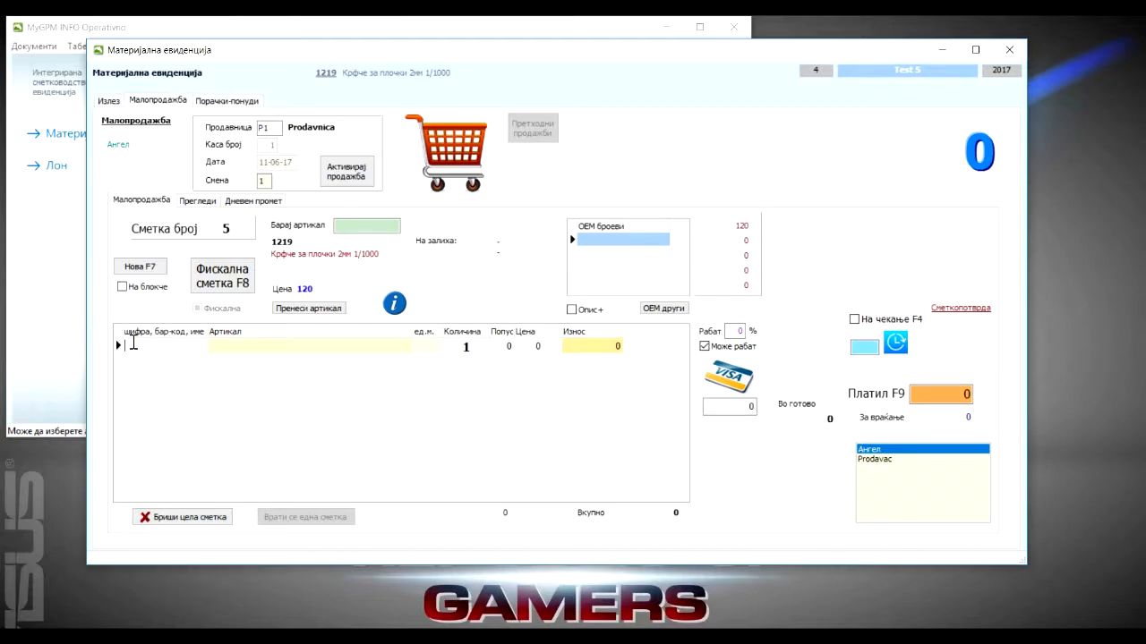
# Add one piece of article 1010 to receipt 5 at its default price without a discount
pyautogui.write('1010')
pyautogui.press('Return')
pyautogui.press('Return')
pyautogui.press('Return')
pyautogui.press('Return')
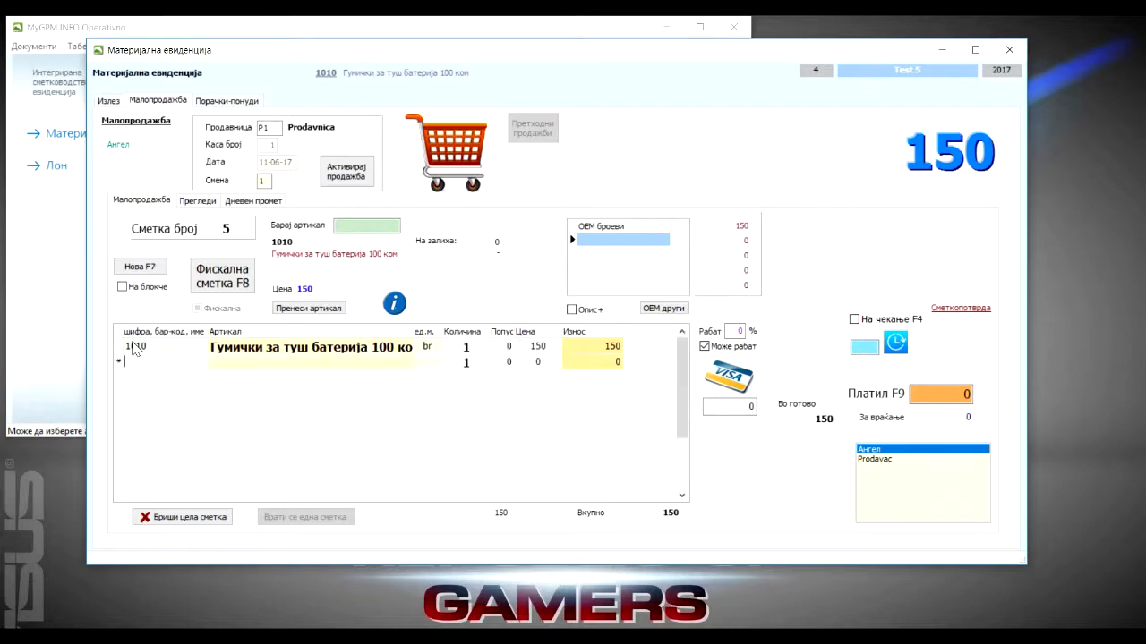
# Assign receipt 5 to the seller Prodavac and issue its fiscal receipt
pyautogui.click(877, 459)
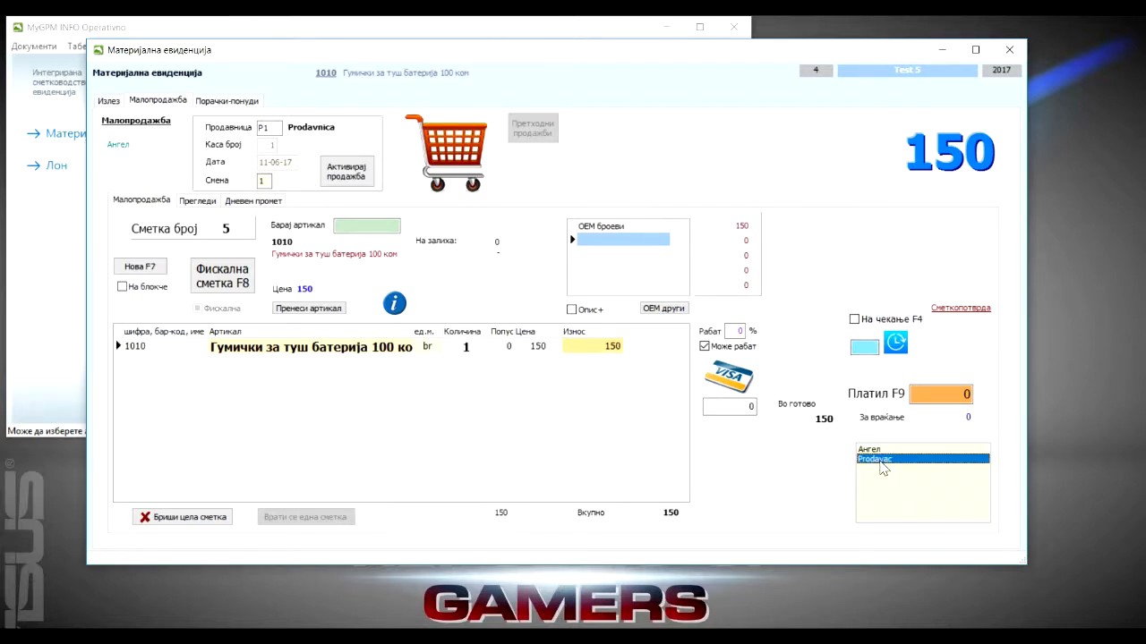
pyautogui.click(201, 285)
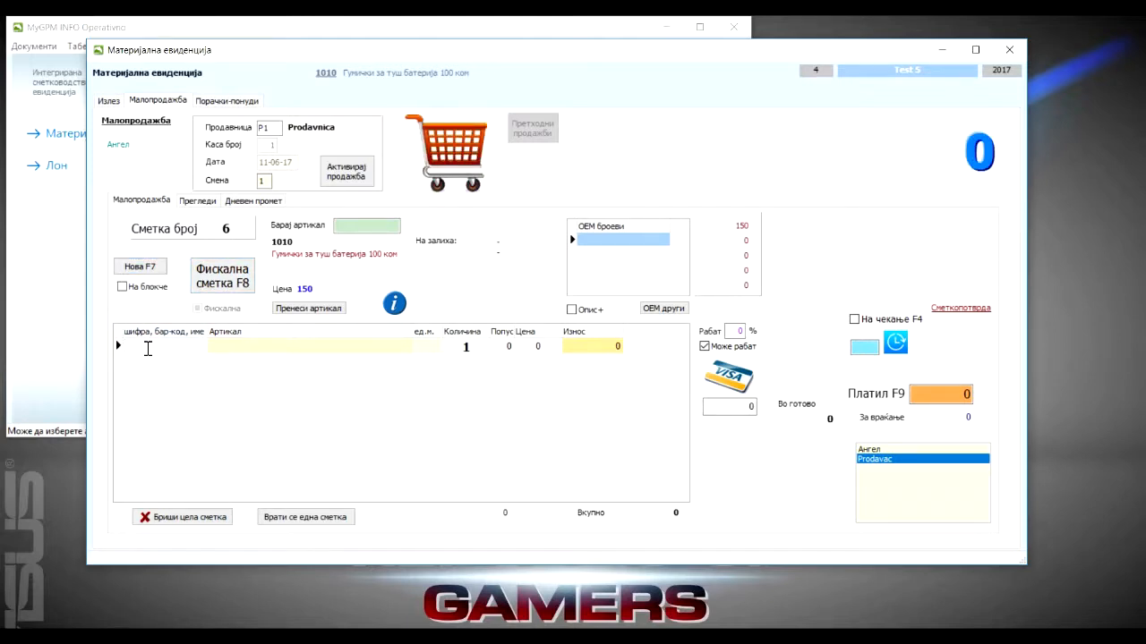
# Add one piece of article 1201 (Типла ф8 1/1000) to receipt 6
pyautogui.press('Return')
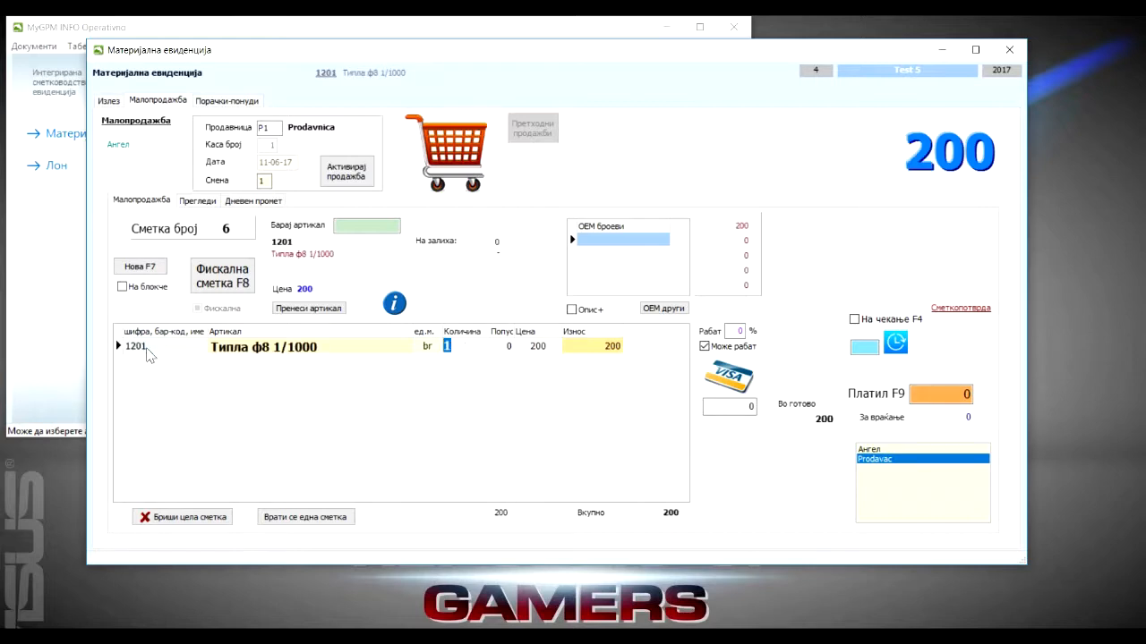
pyautogui.press('Return')
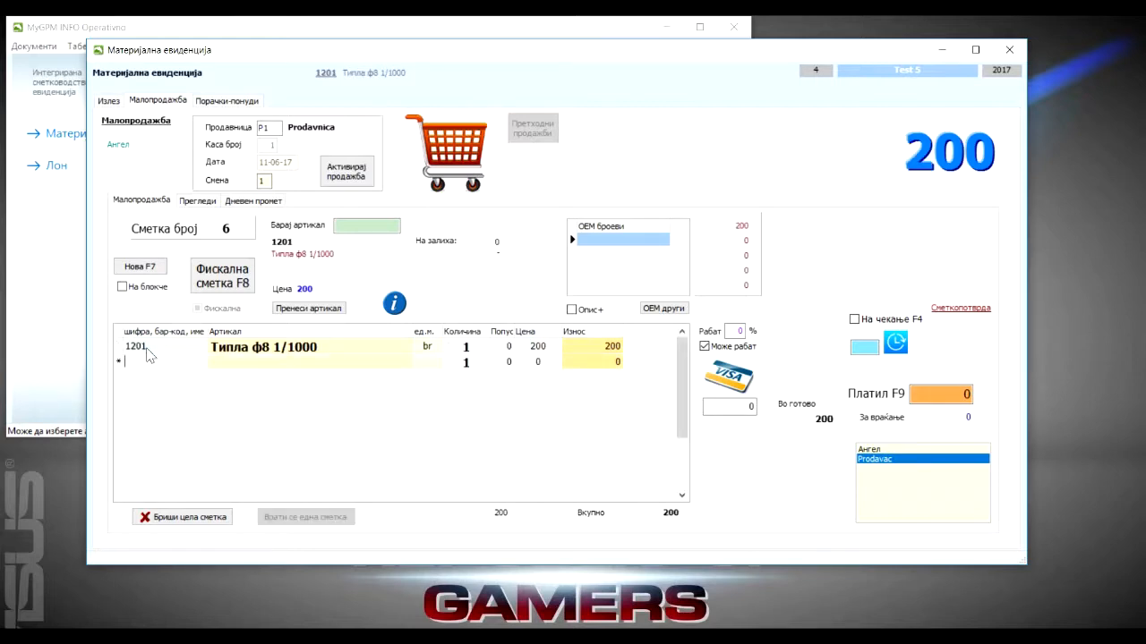
# Fill in the Сметкопотврда details of receipt 6: find the customer by searching "a" and enter the description "abs"
pyautogui.click(959, 309)
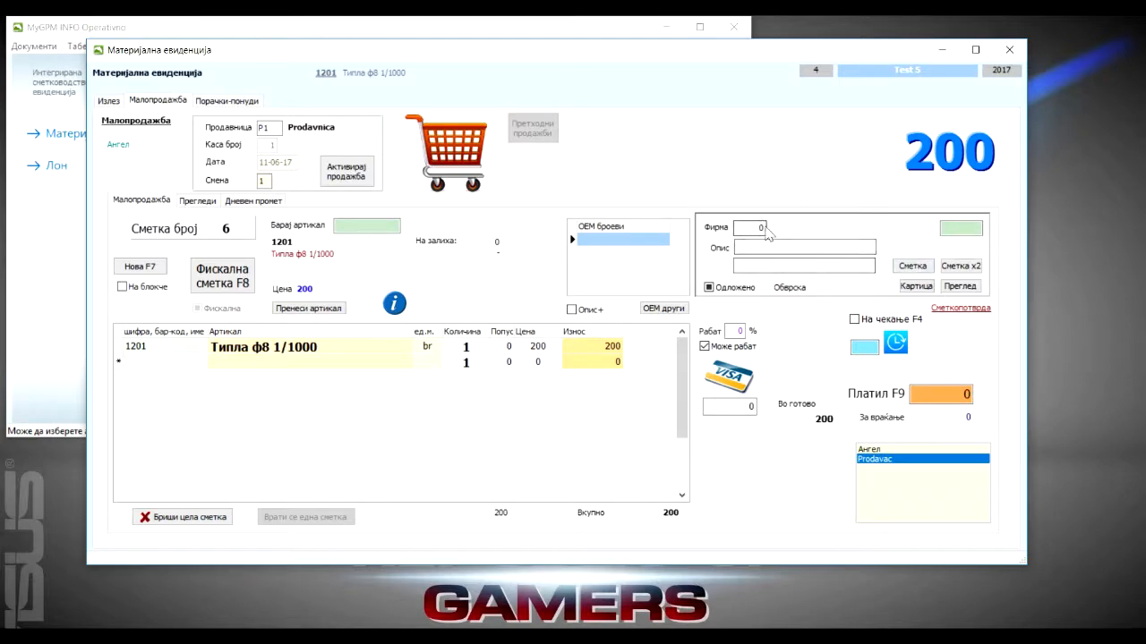
pyautogui.click(952, 229)
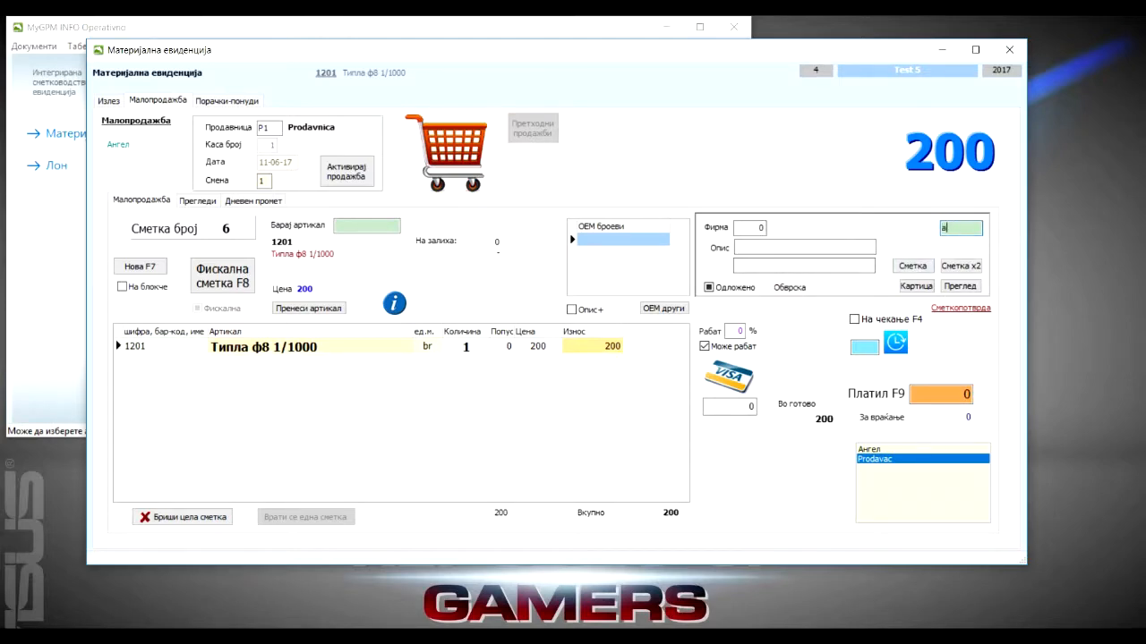
pyautogui.press('Return')
pyautogui.doubleClick(608, 182)
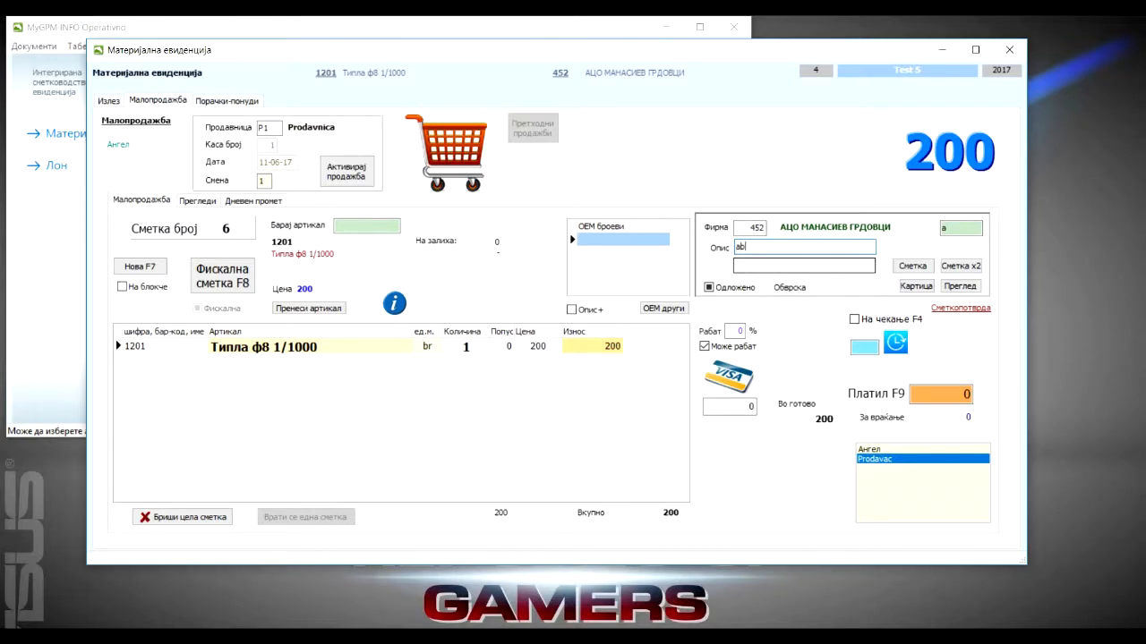
pyautogui.click(864, 267)
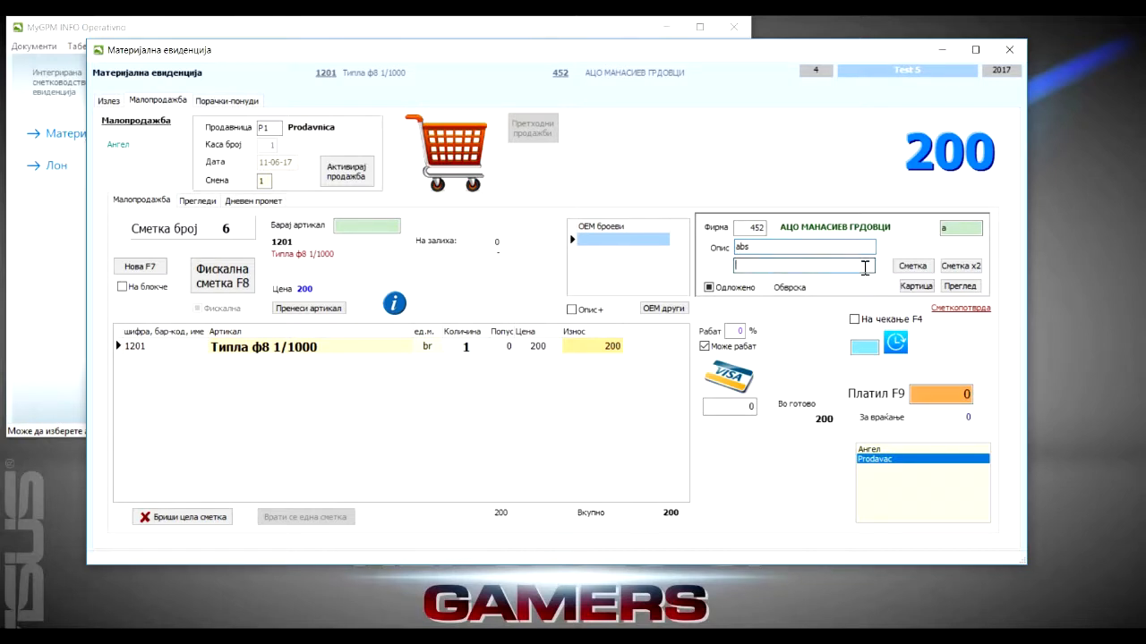
# Preview the single-copy Сметкопотврда for receipt 6, and dismiss the choice of how to close the receipt
pyautogui.click(912, 268)
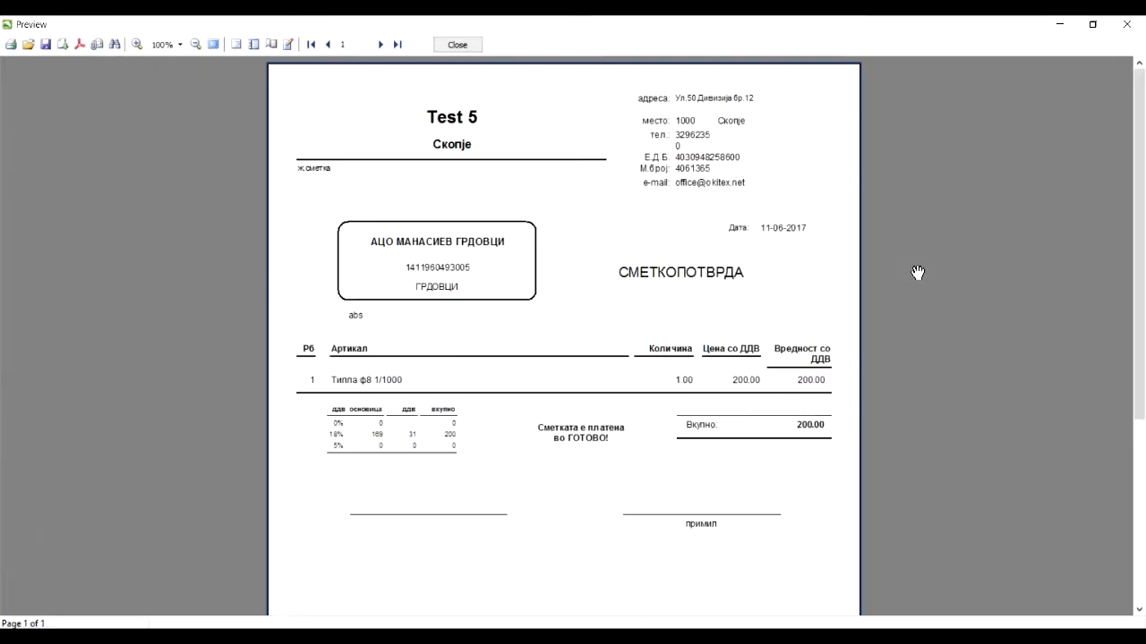
pyautogui.scroll(-3, 711, 296)
pyautogui.scroll(3, 712, 301)
pyautogui.click(458, 44)
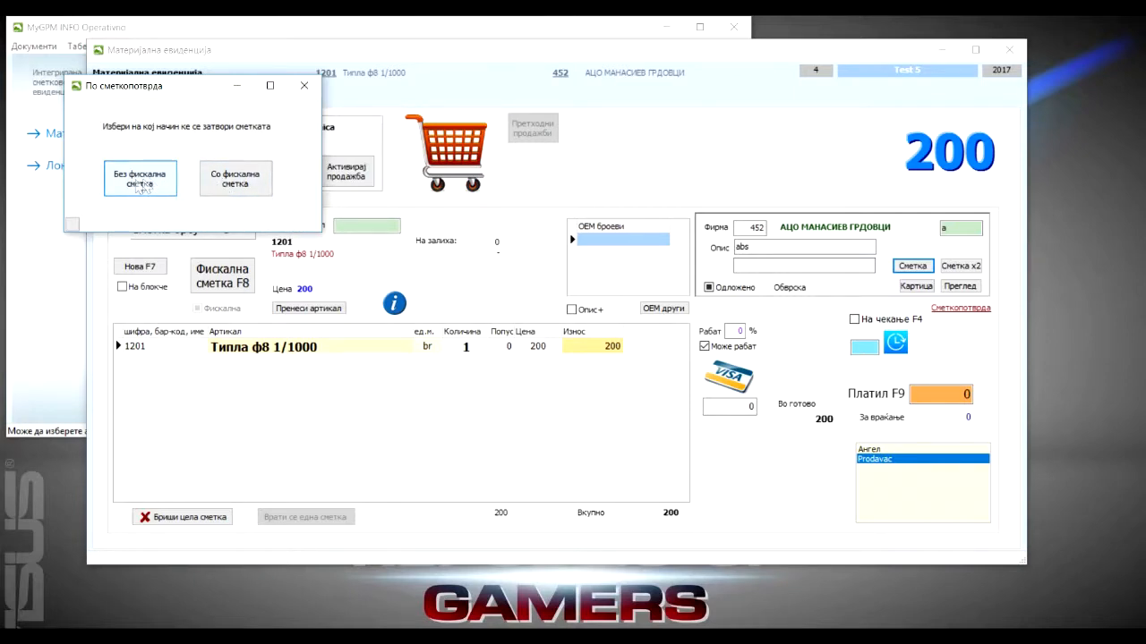
pyautogui.click(73, 228)
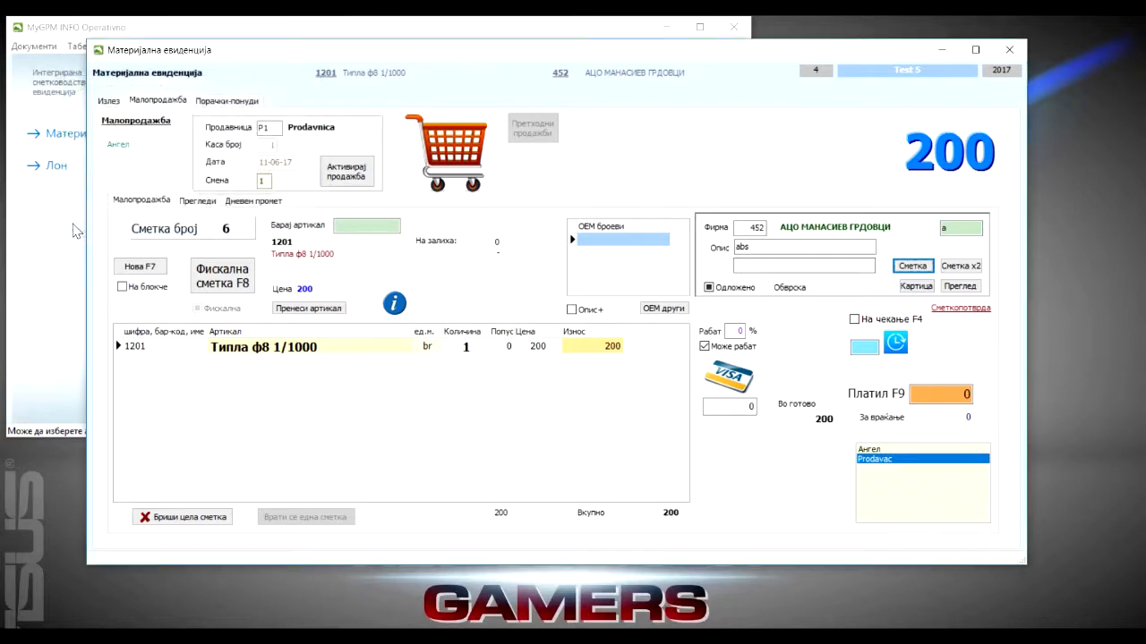
# Preview the two-copy version of the Сметкопотврда down the whole page, and leave receipt 6 open
pyautogui.click(964, 270)
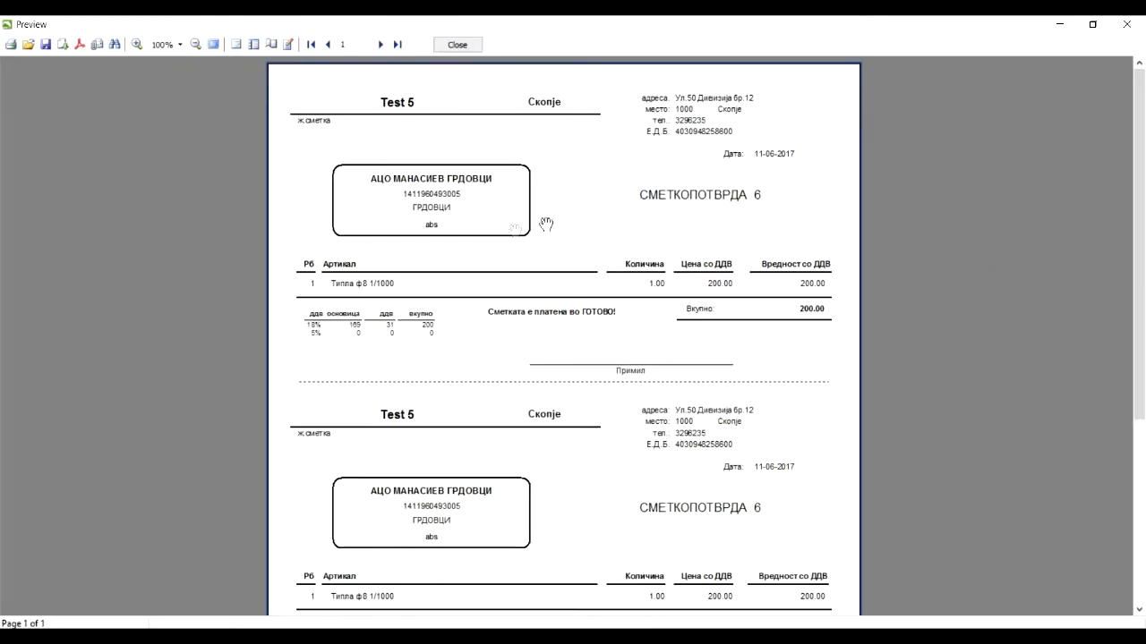
pyautogui.scroll(-3, 573, 228)
pyautogui.scroll(-2, 596, 231)
pyautogui.scroll(5, 598, 243)
pyautogui.scroll(-5, 507, 152)
pyautogui.scroll(5, 510, 158)
pyautogui.click(457, 44)
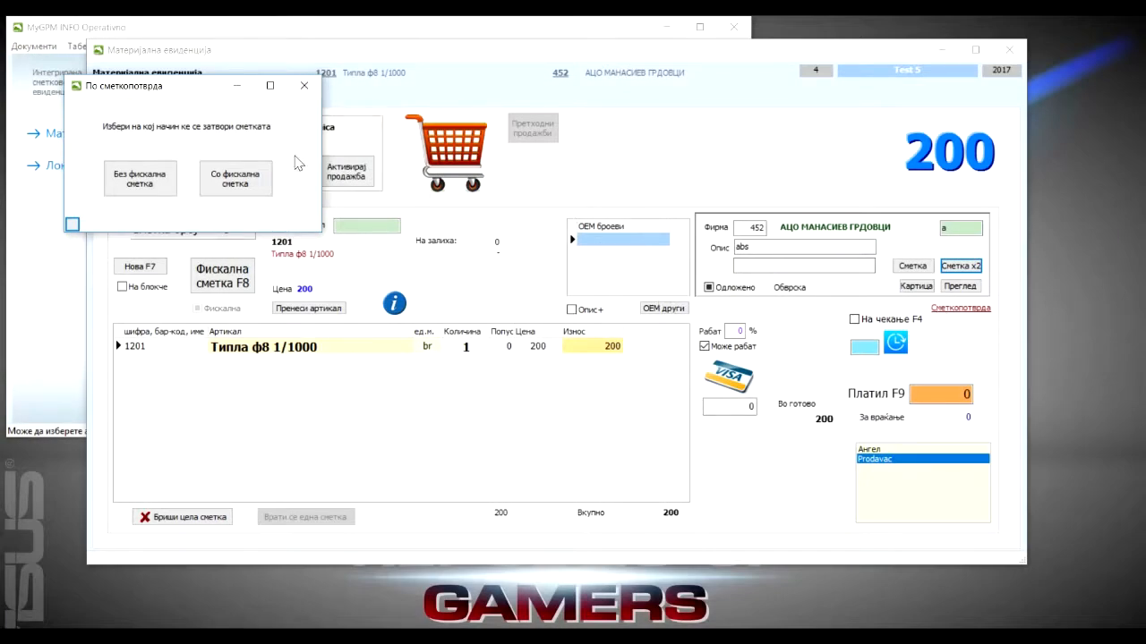
pyautogui.click(75, 226)
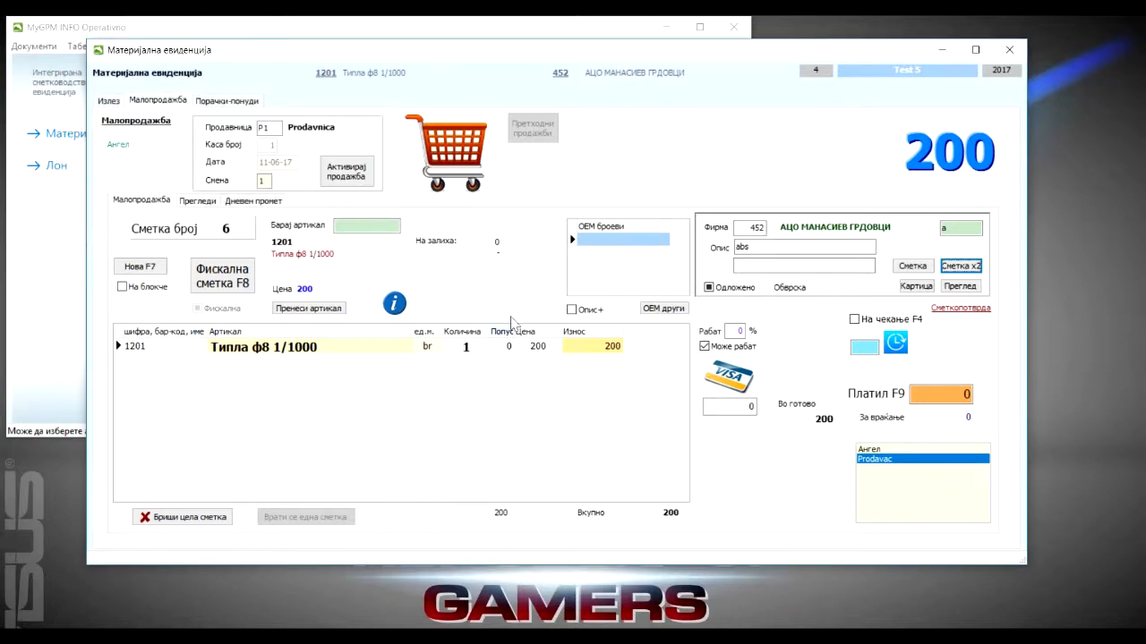
# Delete all of receipt 6
pyautogui.click(346, 227)
pyautogui.click(345, 226)
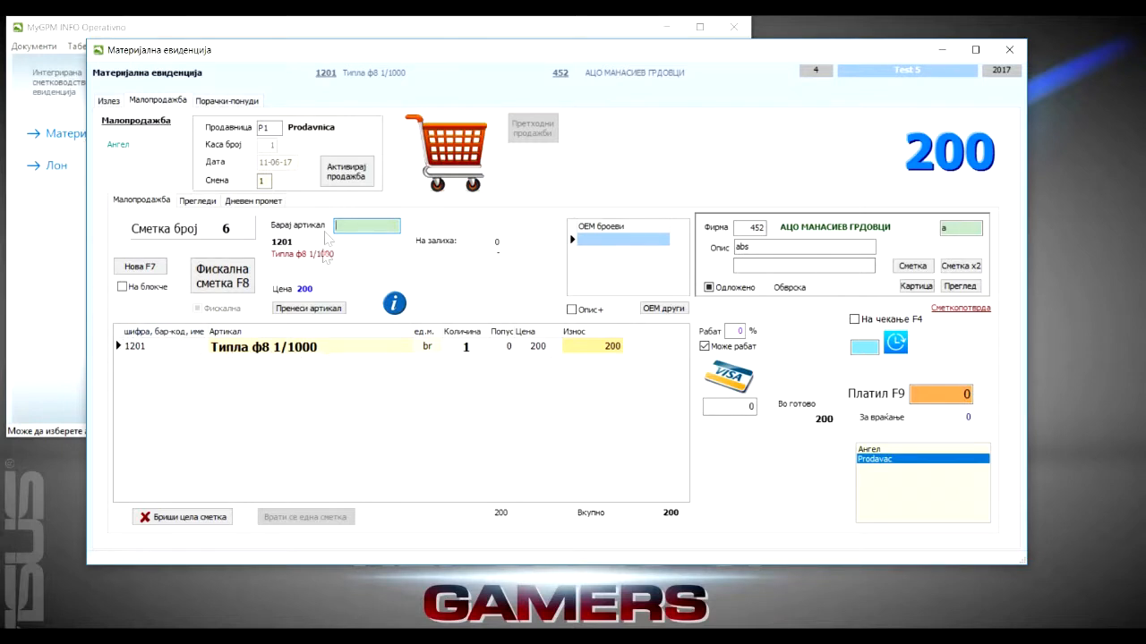
pyautogui.click(180, 518)
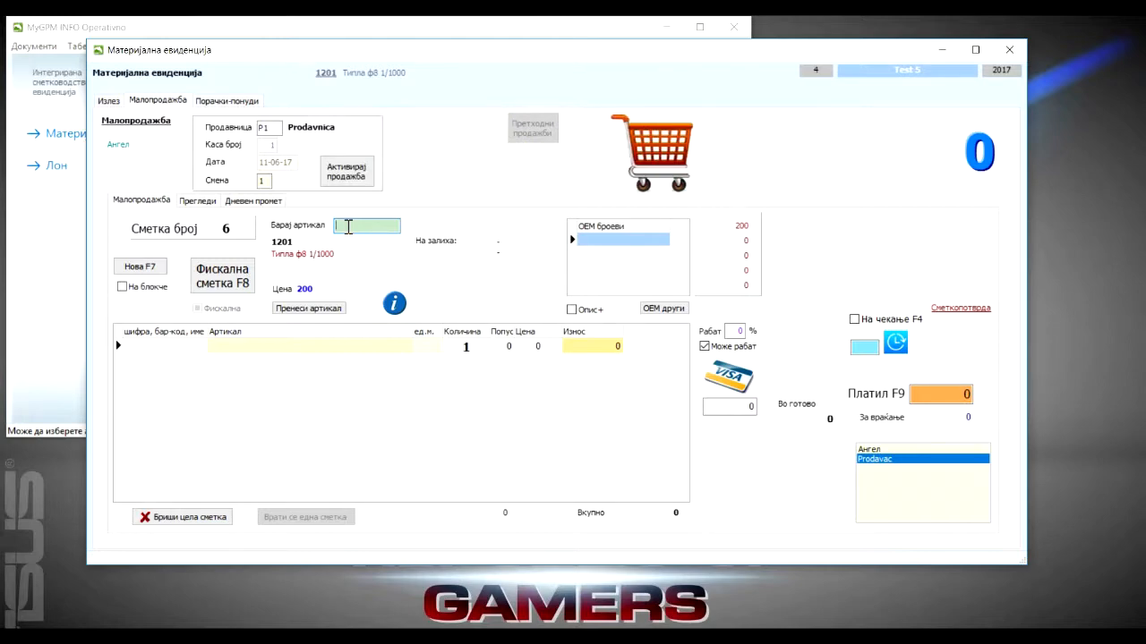
# Search the articles for "sif" and view the matching list
pyautogui.write('sif')
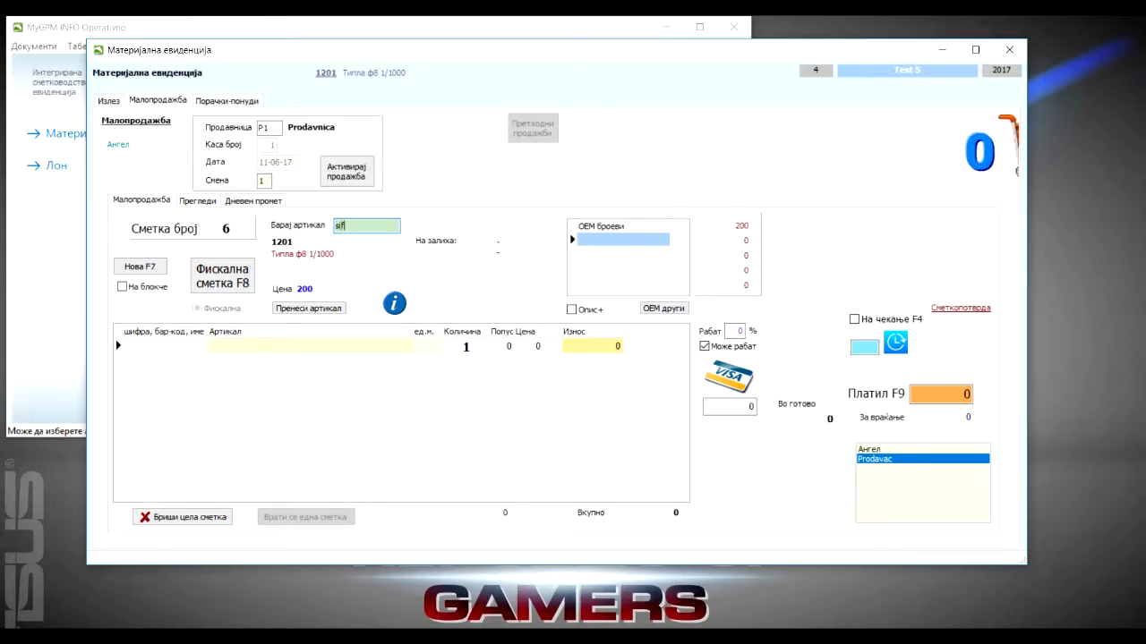
pyautogui.press('Return')
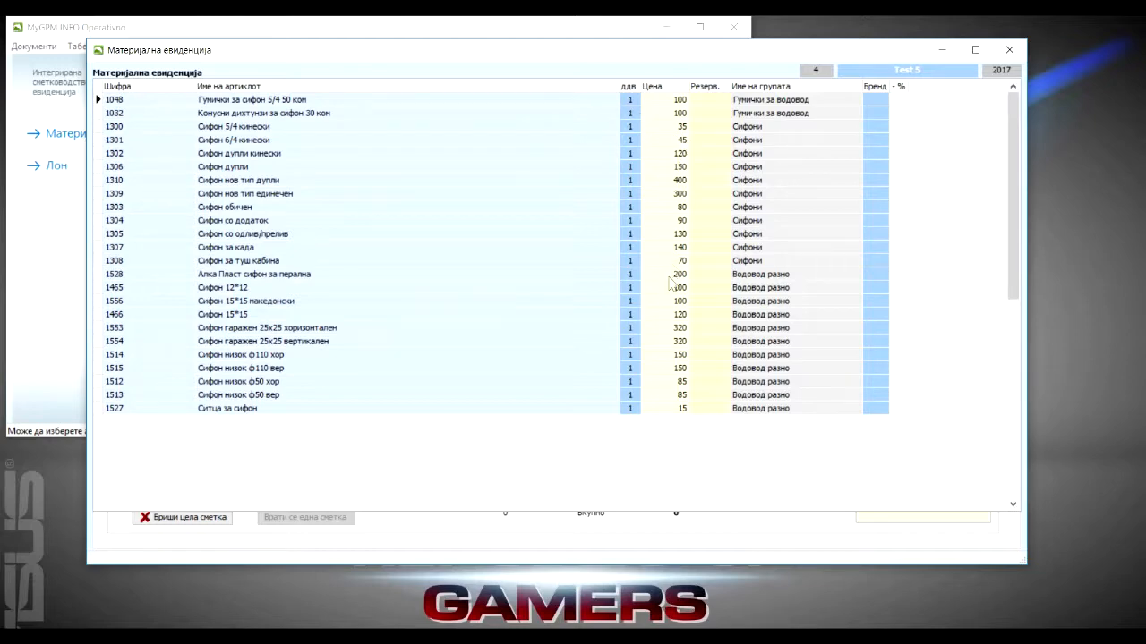
pyautogui.click(461, 91)
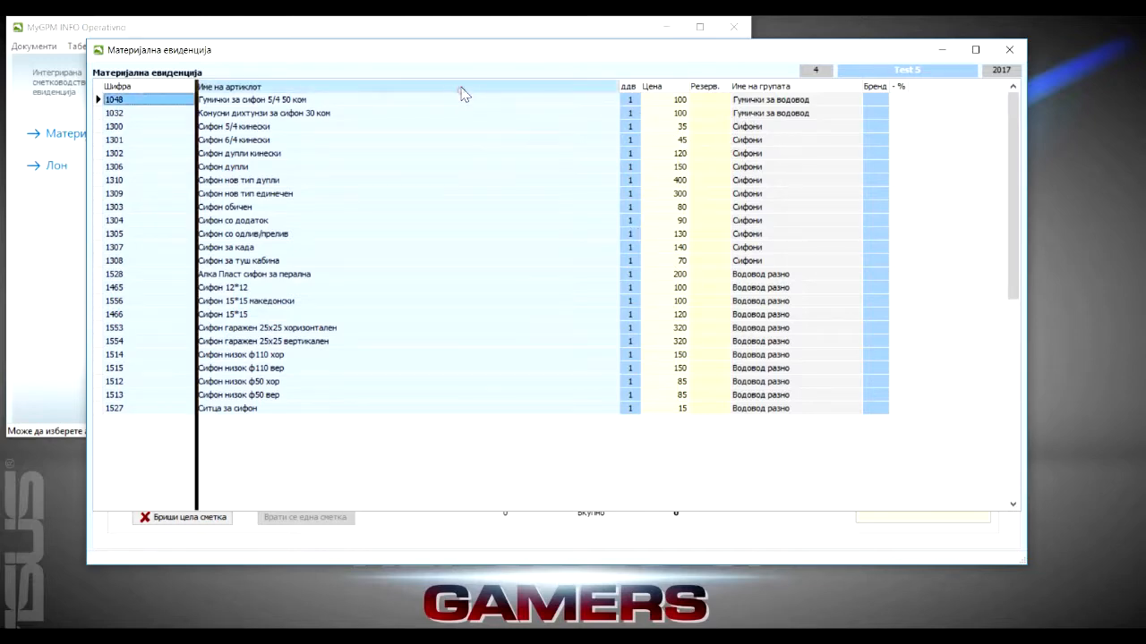
# Search the articles for "a" instead, look through the list and choose article 1019 (Дихтунзи за холендер 2 цола 10 ком)
pyautogui.moveTo(348, 228); pyautogui.dragTo(314, 222)
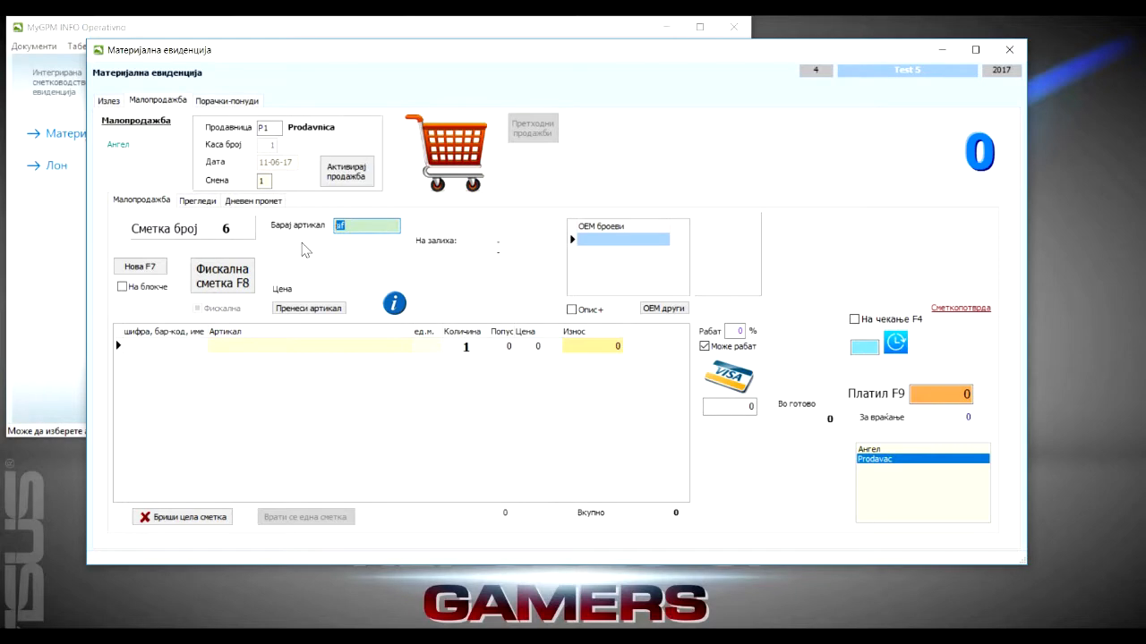
pyautogui.press('BackSpace')
pyautogui.press('Return')
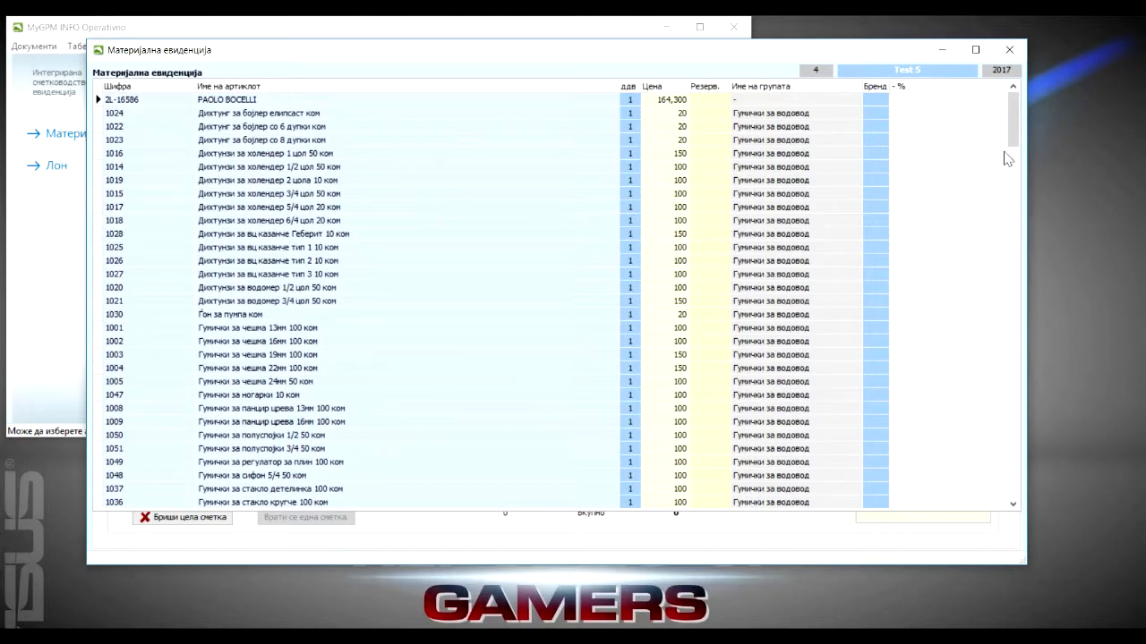
pyautogui.click(1012, 454)
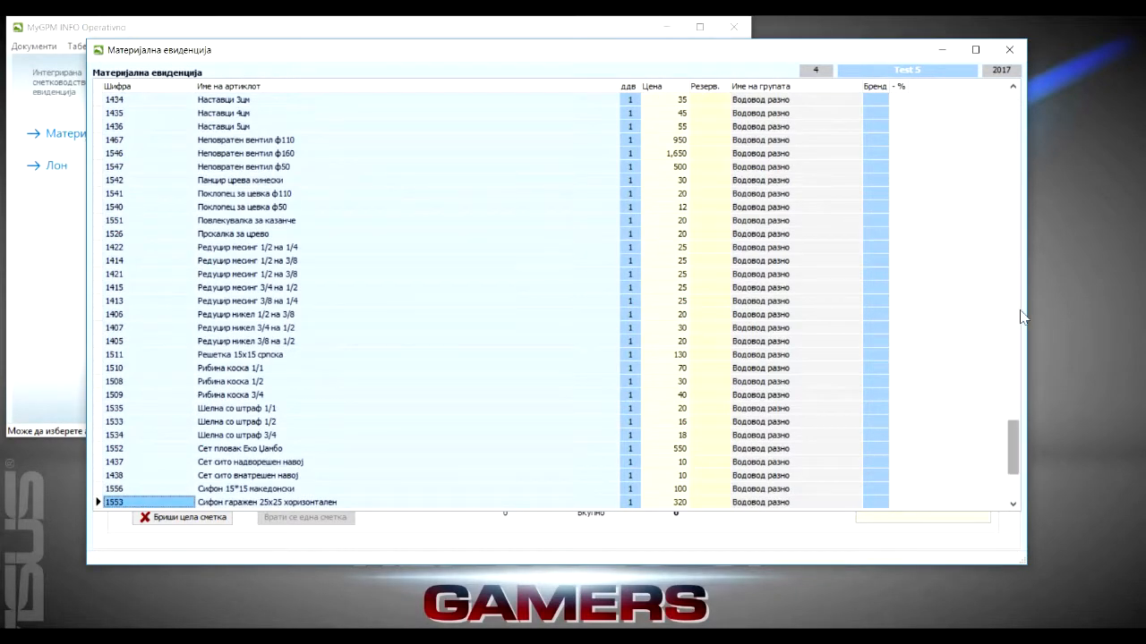
pyautogui.click(1013, 122)
pyautogui.click(1014, 123)
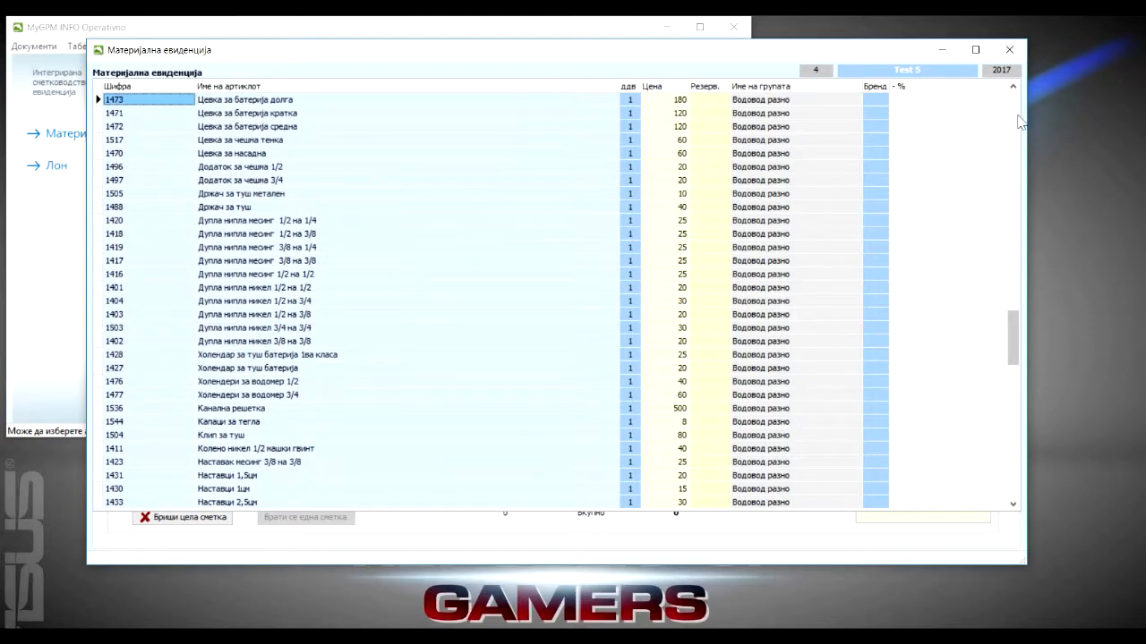
pyautogui.click(1014, 113)
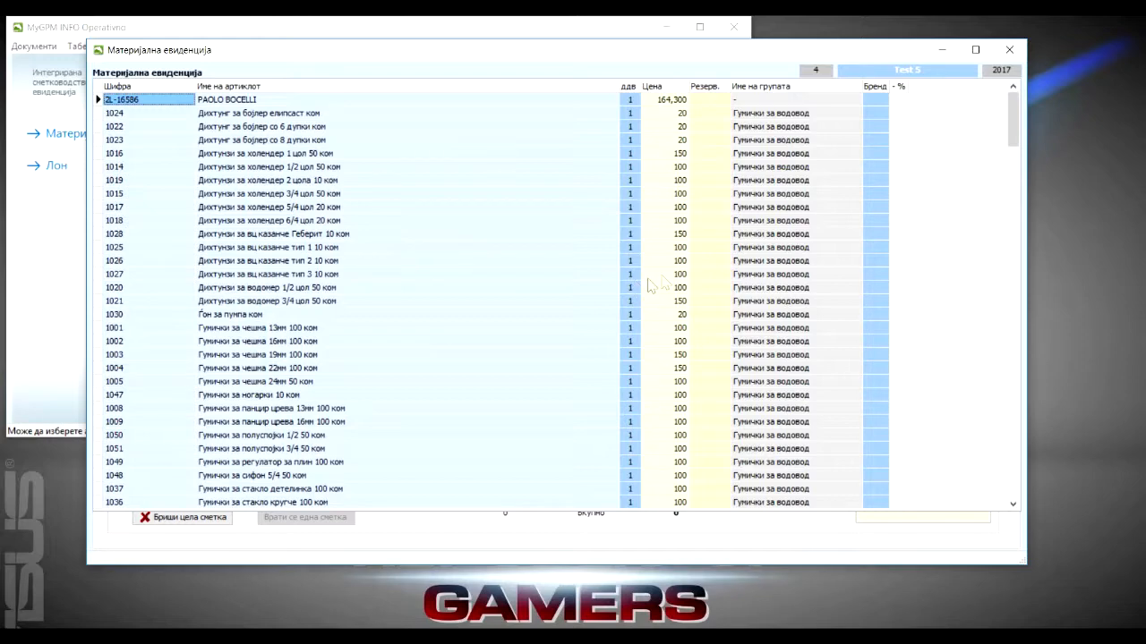
pyautogui.doubleClick(667, 180)
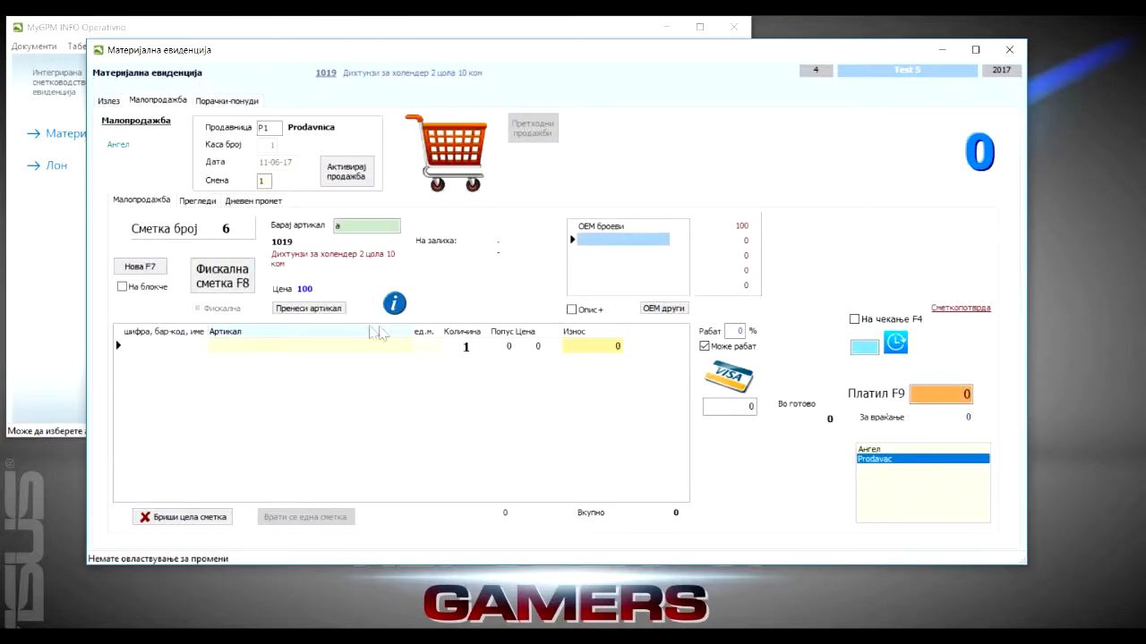
# Search the articles for "as", choose article 1318 (Црево за аспиратор ф120) and close the Материјална евиденција window
pyautogui.doubleClick(344, 225)
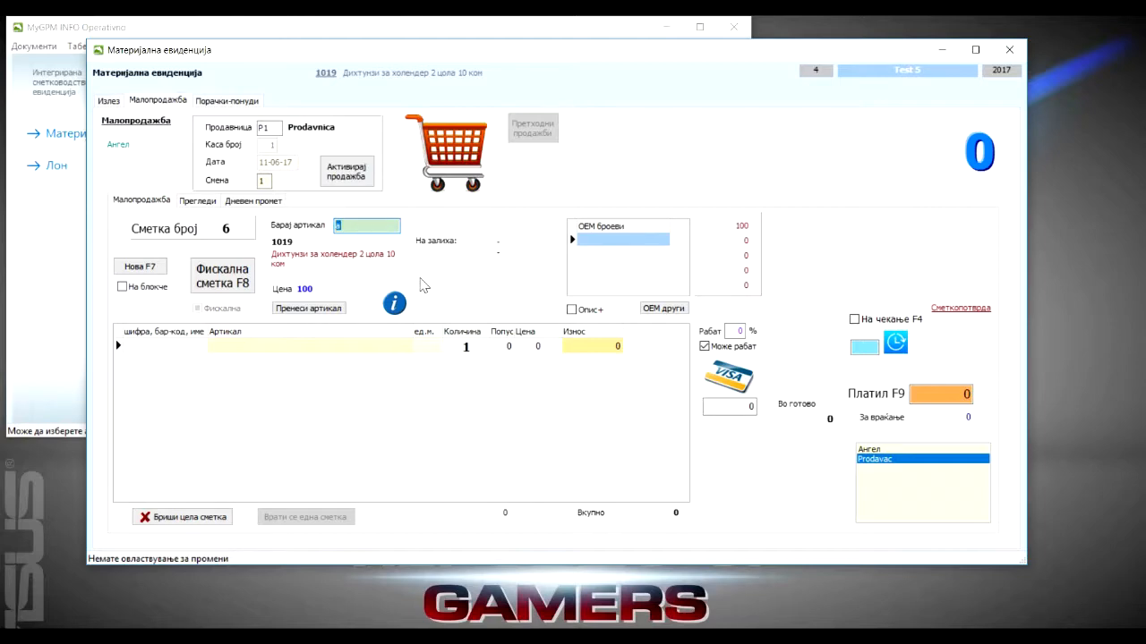
pyautogui.press('Return')
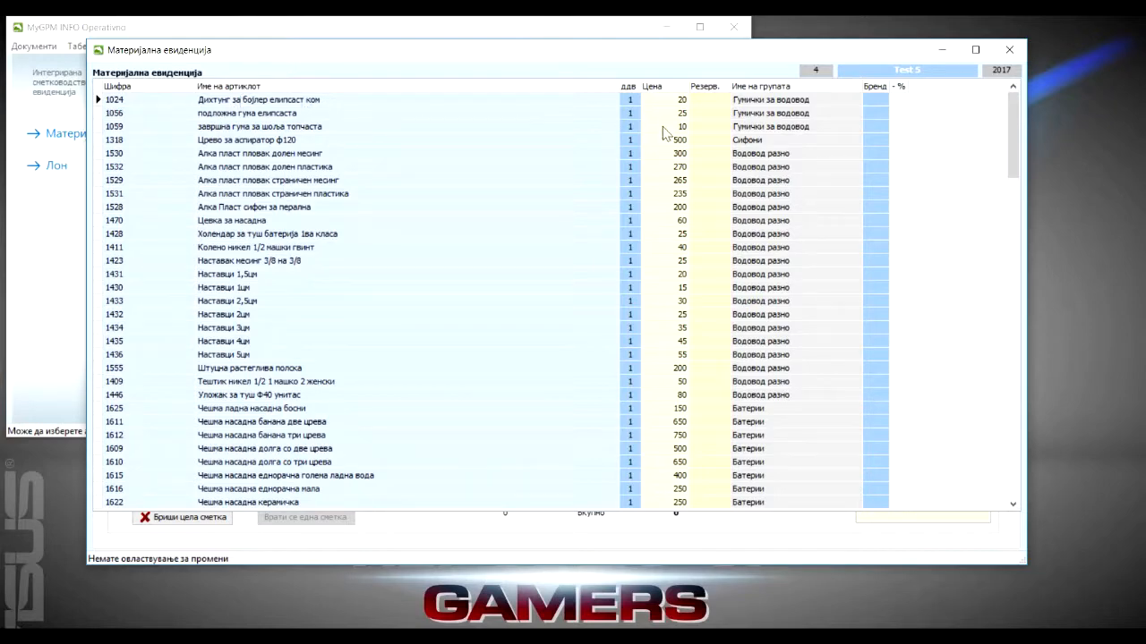
pyautogui.doubleClick(237, 140)
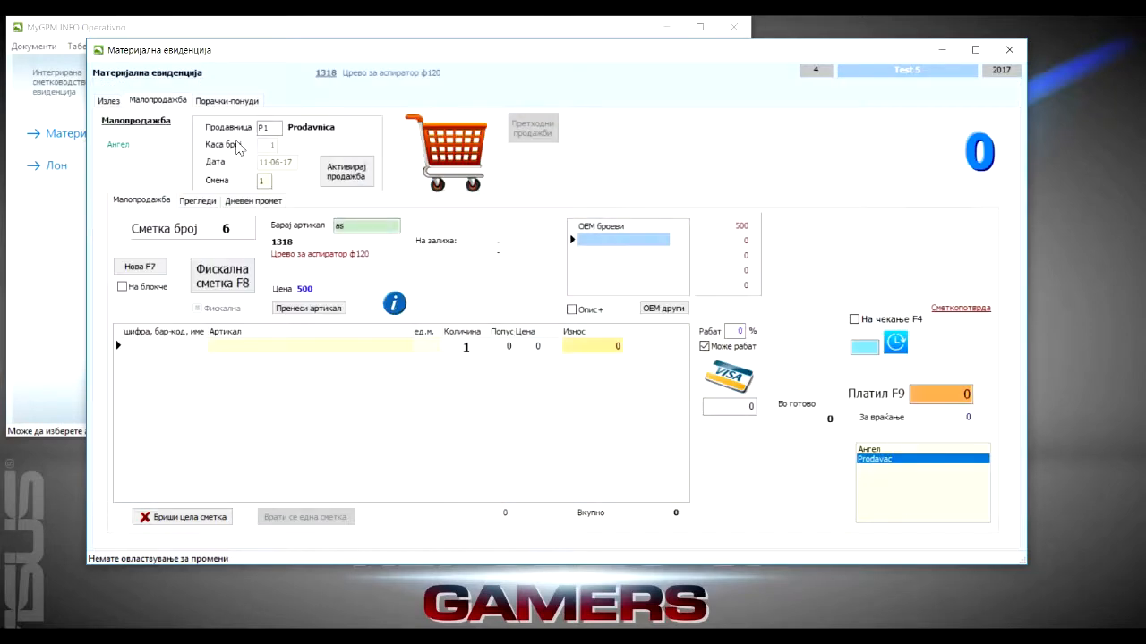
pyautogui.click(1009, 51)
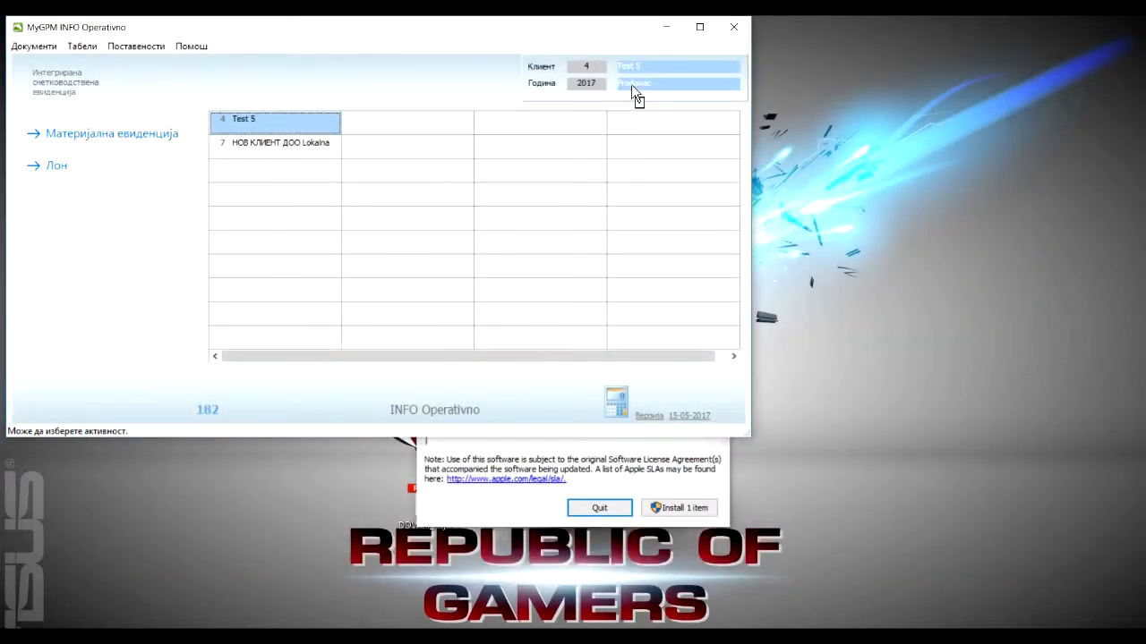
# Switch the login from the Prodavac user to the programmer's user account and dismiss the error message
pyautogui.click(631, 84)
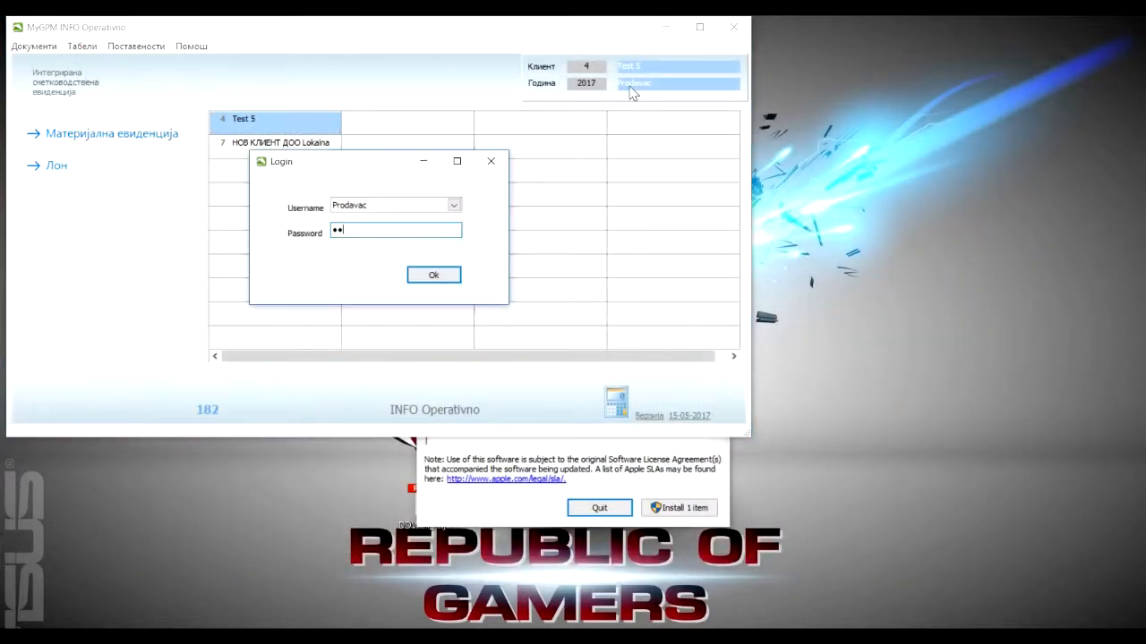
pyautogui.click(366, 205)
pyautogui.click(355, 218)
pyautogui.press('Tab')
pyautogui.press('Return')
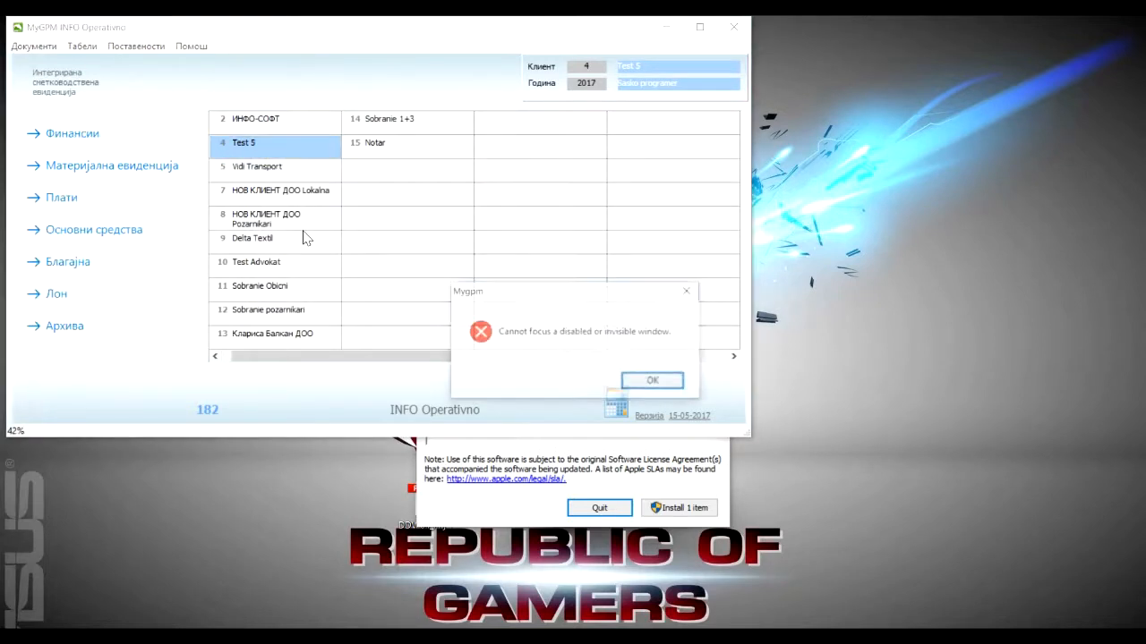
pyautogui.click(655, 383)
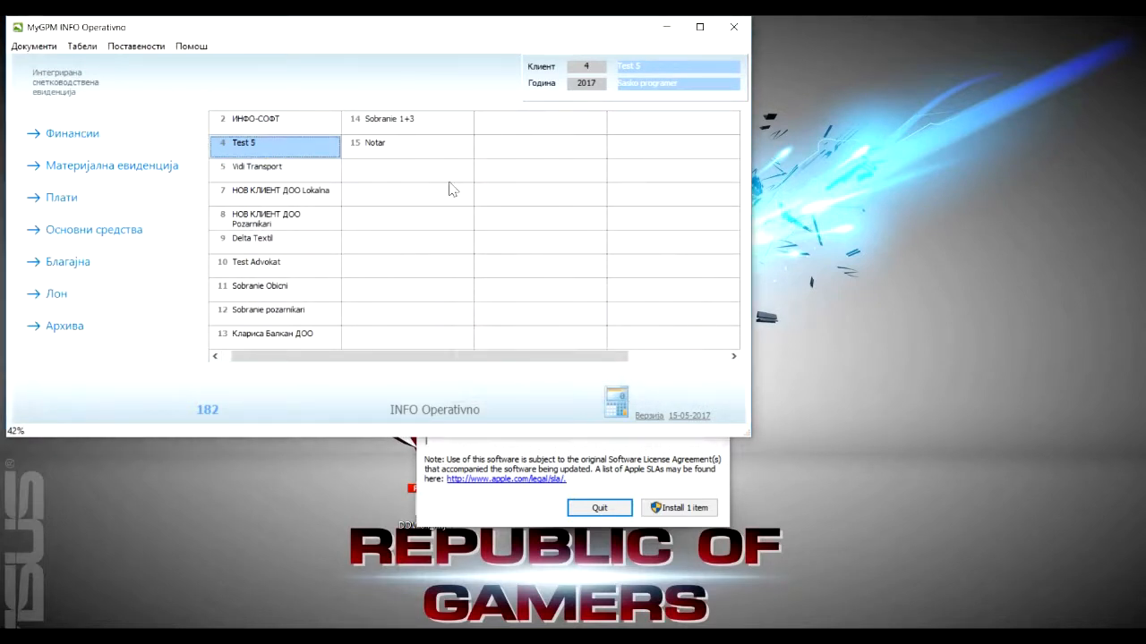
# Open Материјална евиденција and activate retail sales for shop P1 (Prodavnica)
pyautogui.click(82, 46)
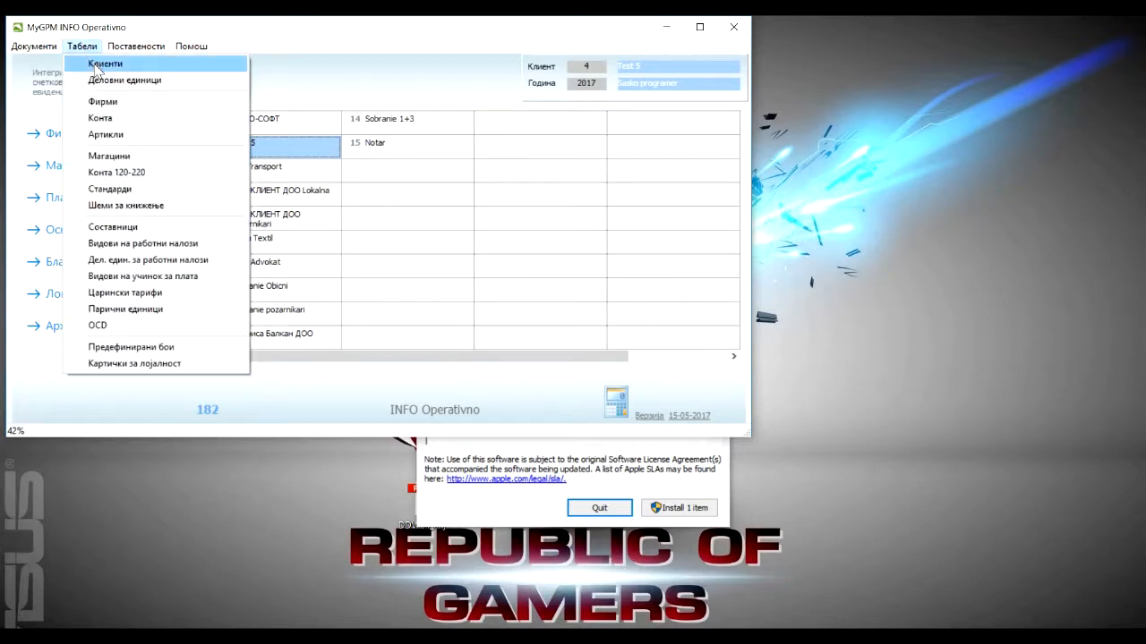
pyautogui.click(48, 165)
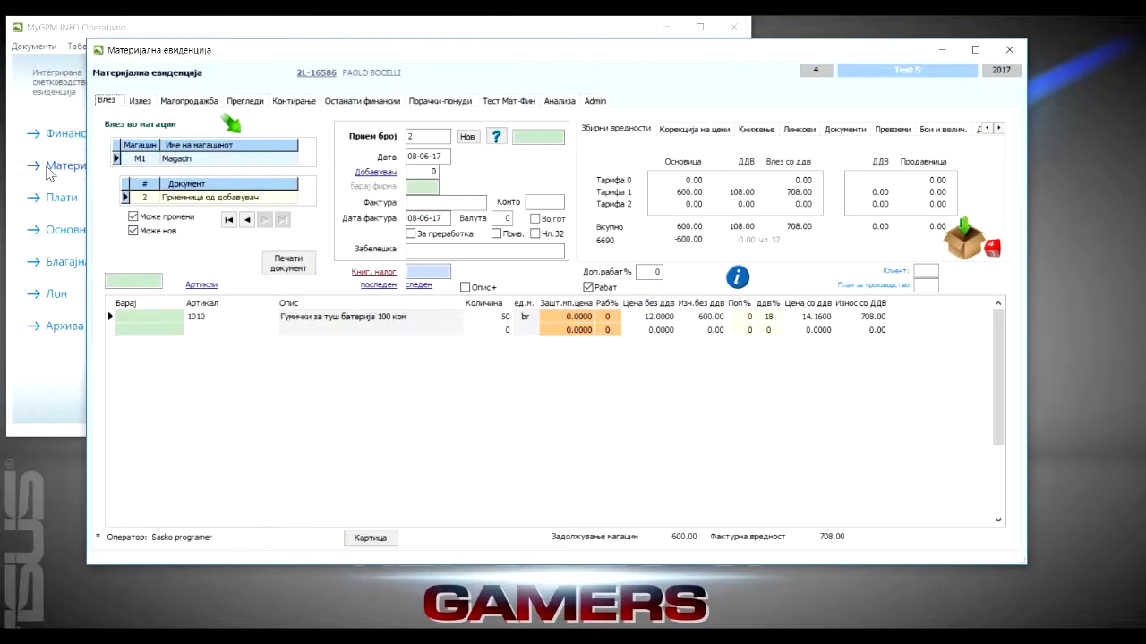
pyautogui.click(191, 102)
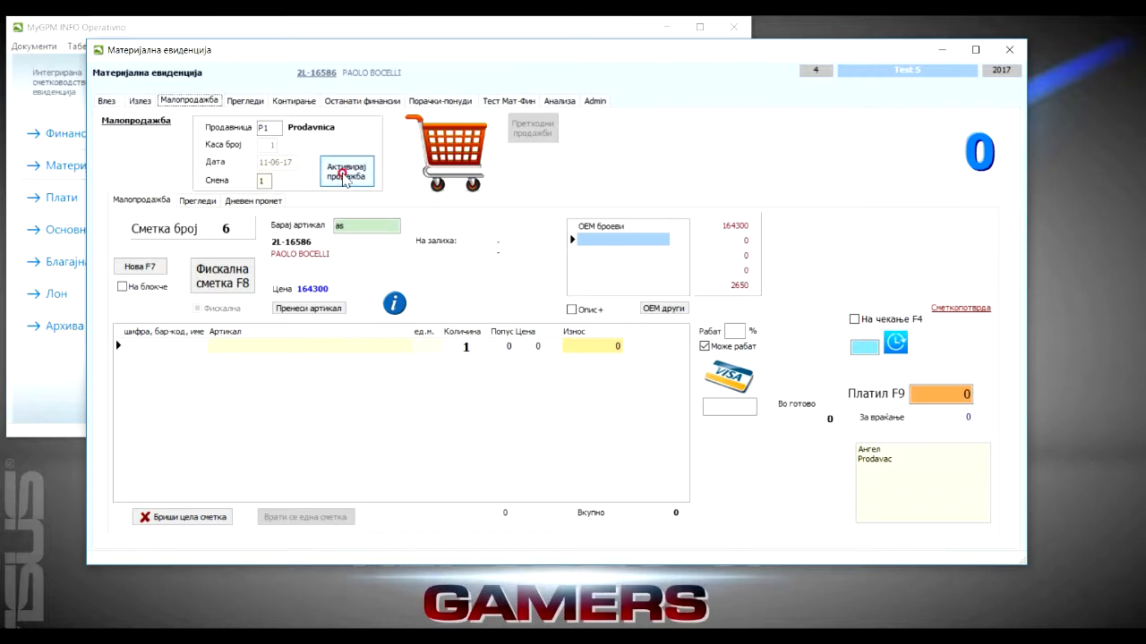
pyautogui.click(345, 174)
# Replace the article search text "as" with "a" and run the search
pyautogui.click(351, 226)
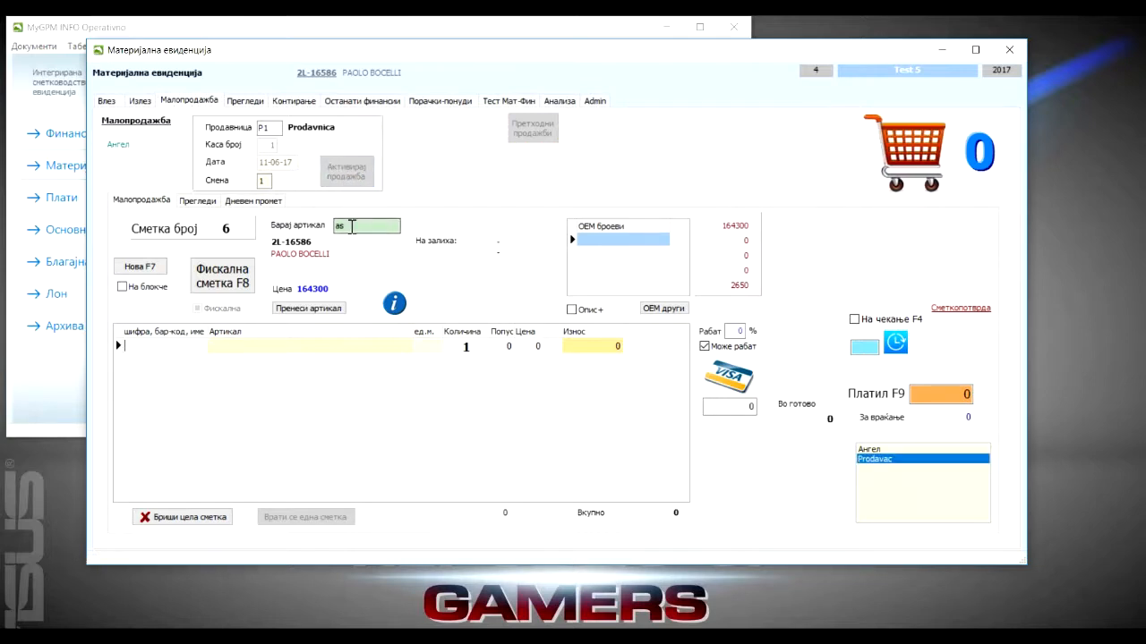
pyautogui.moveTo(352, 226); pyautogui.dragTo(319, 231)
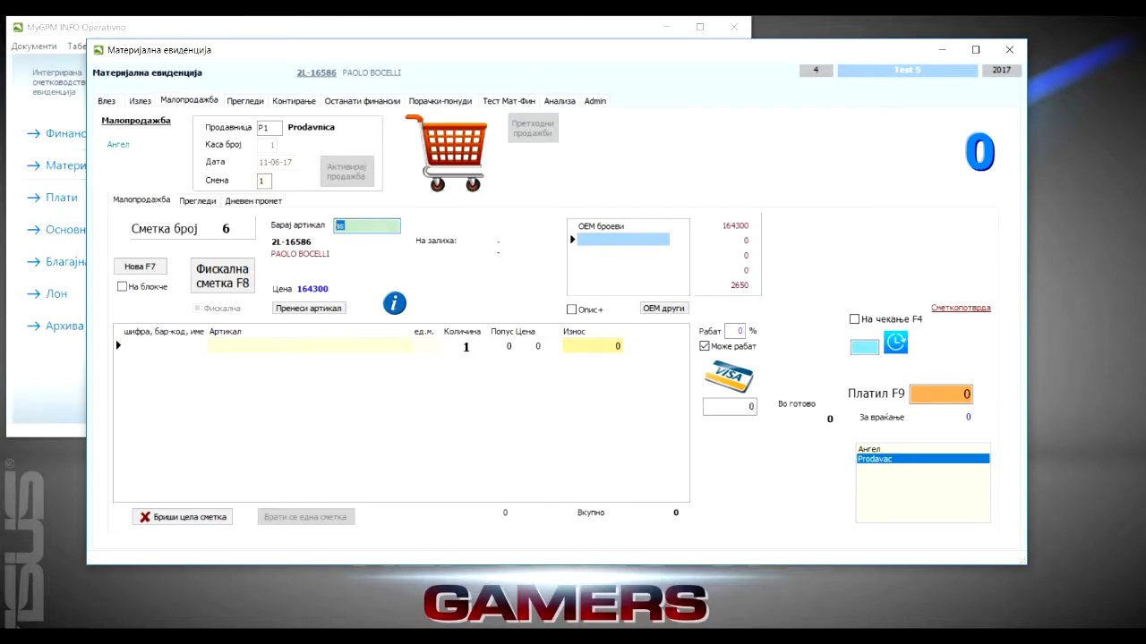
pyautogui.press('BackSpace')
pyautogui.press('Return')
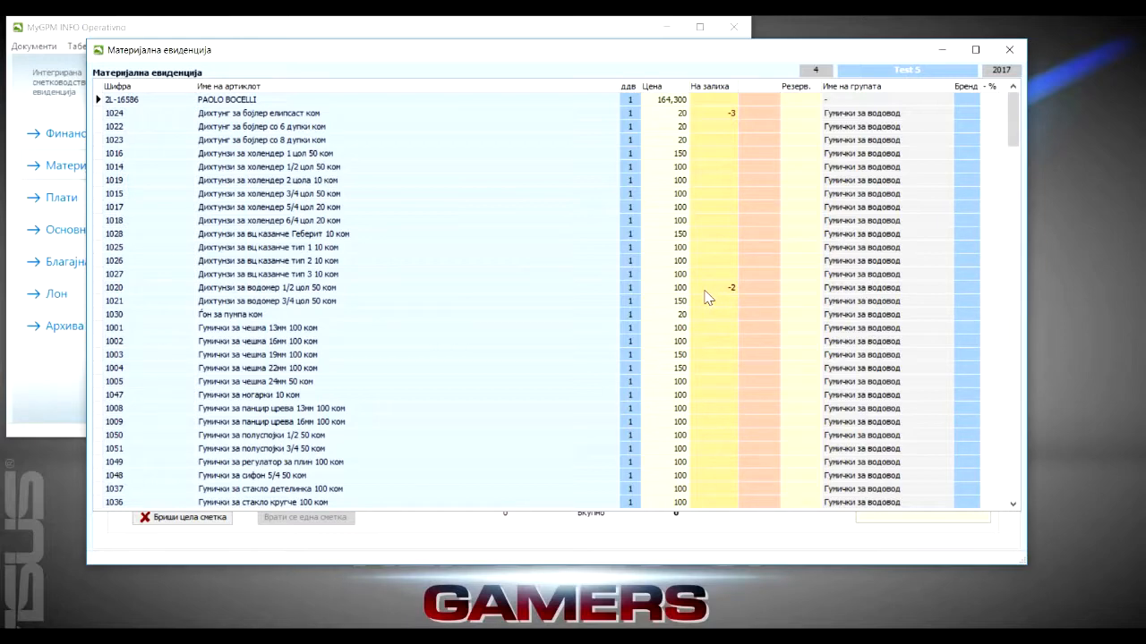
# Look through the found articles with their stock and choose article 1010 (Гумички за туш батерија 100 ком)
pyautogui.press('pagedown')
pyautogui.press('pagedown')
pyautogui.press('pagedown')
pyautogui.press('pagedown')
pyautogui.press('pagedown')
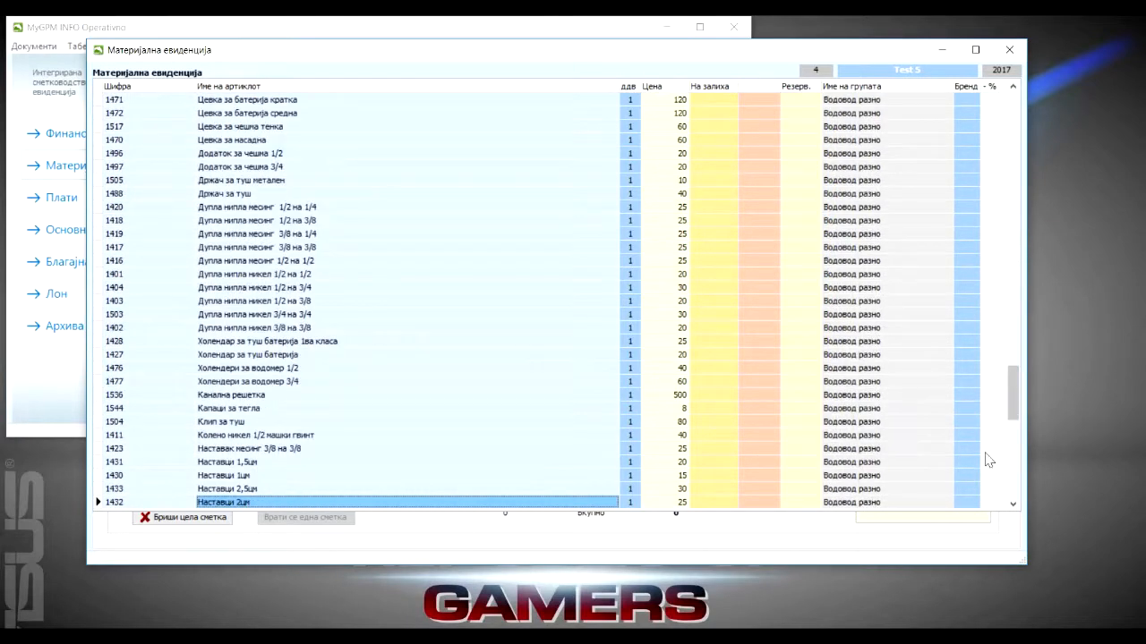
pyautogui.press('pageup')
pyautogui.press('pageup')
pyautogui.press('pageup')
pyautogui.press('pageup')
pyautogui.press('pageup')
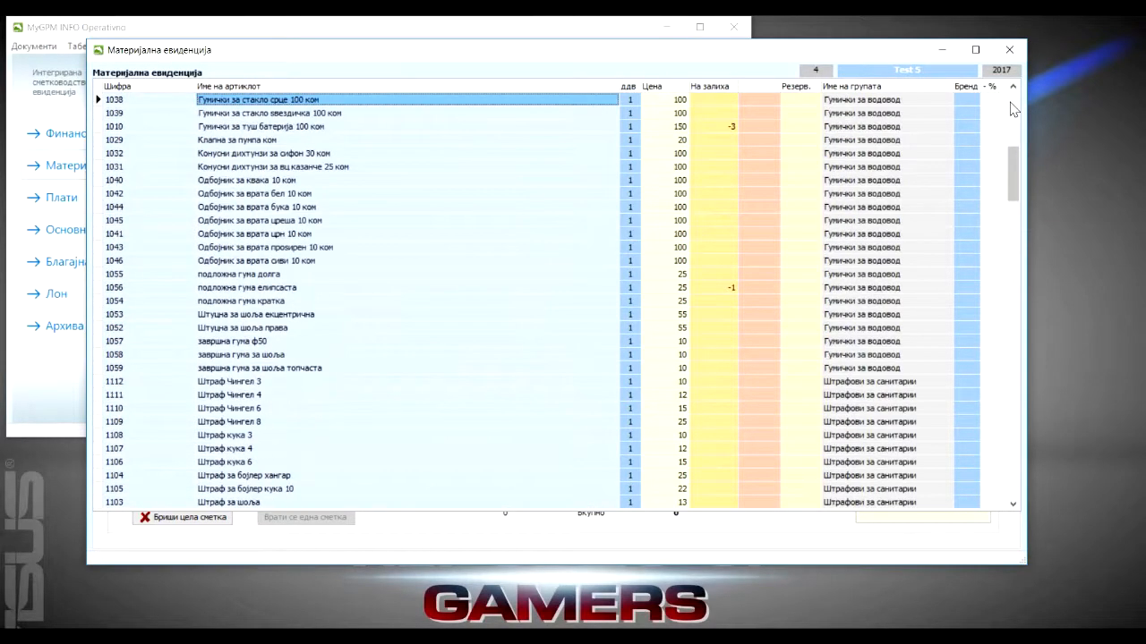
pyautogui.doubleClick(699, 127)
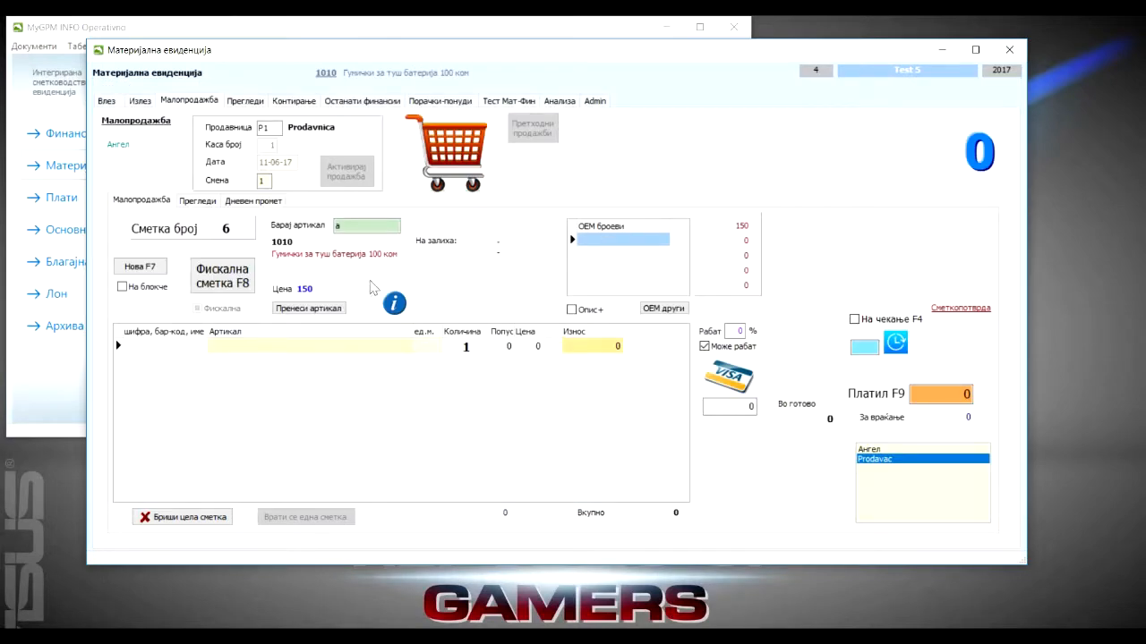
# View article 1010's purchase and sale prices, check its stock in Prodavnica and Magacin, and close the overview
pyautogui.click(395, 305)
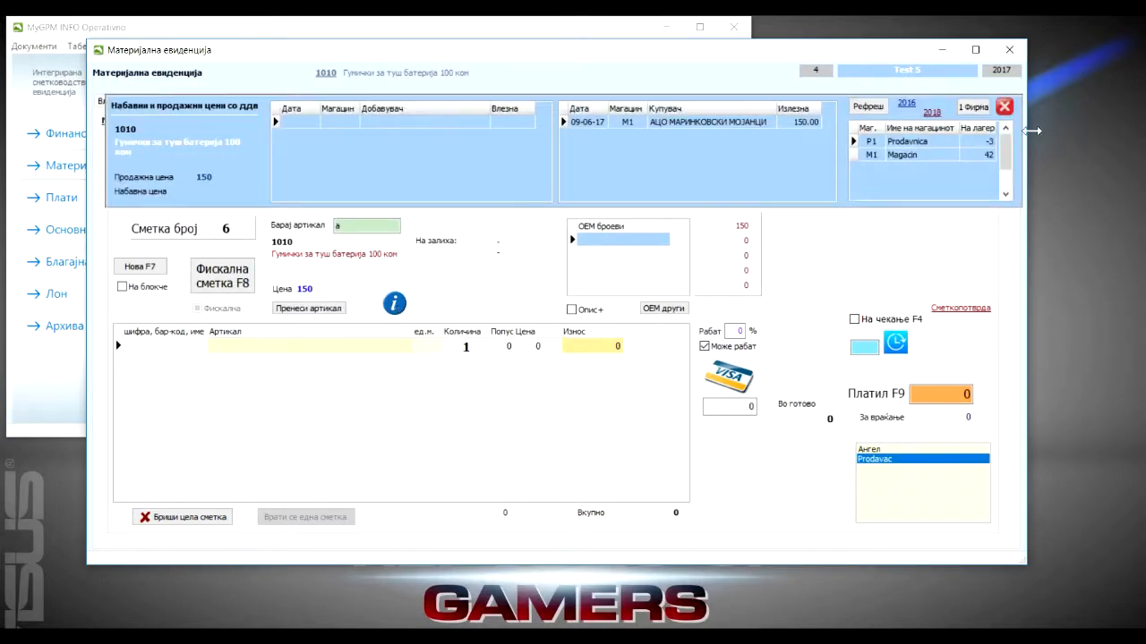
pyautogui.click(906, 147)
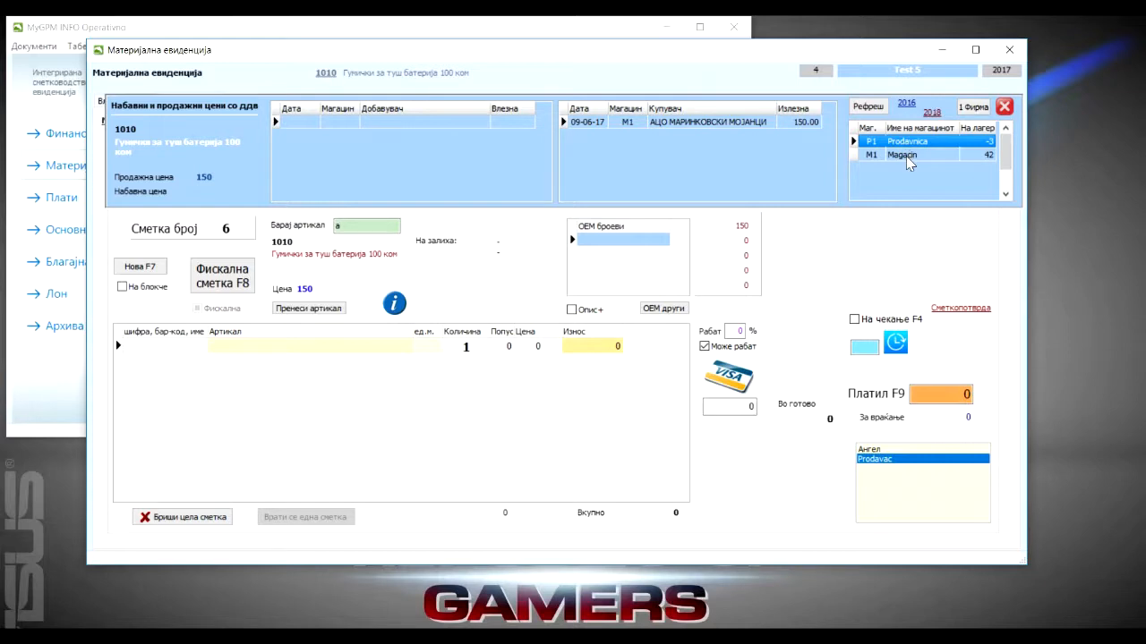
pyautogui.click(906, 156)
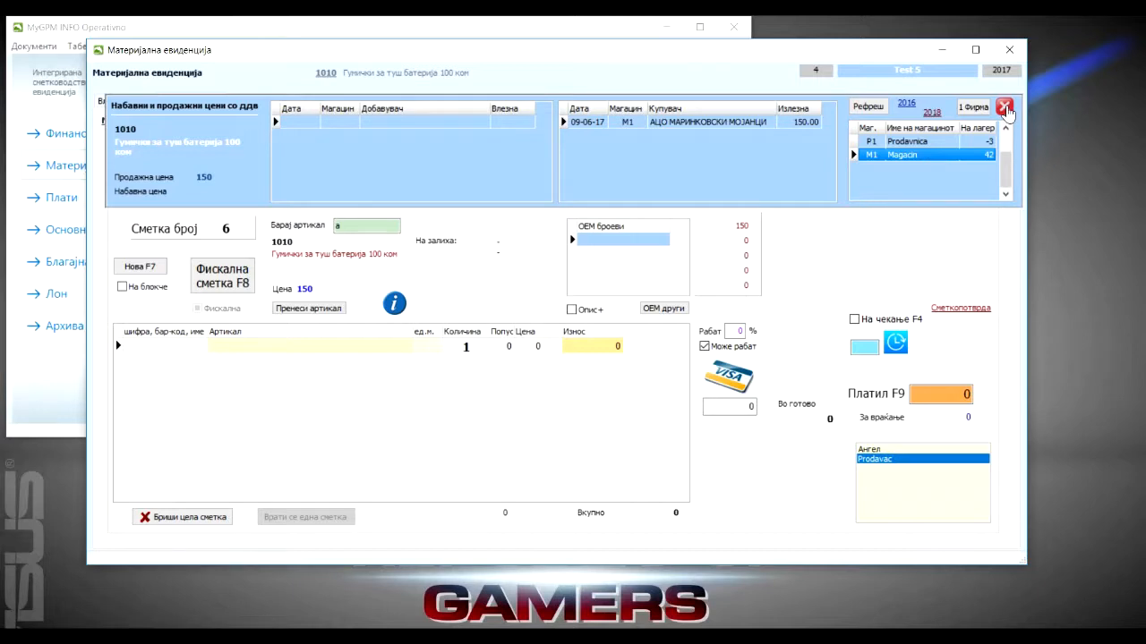
pyautogui.click(1004, 107)
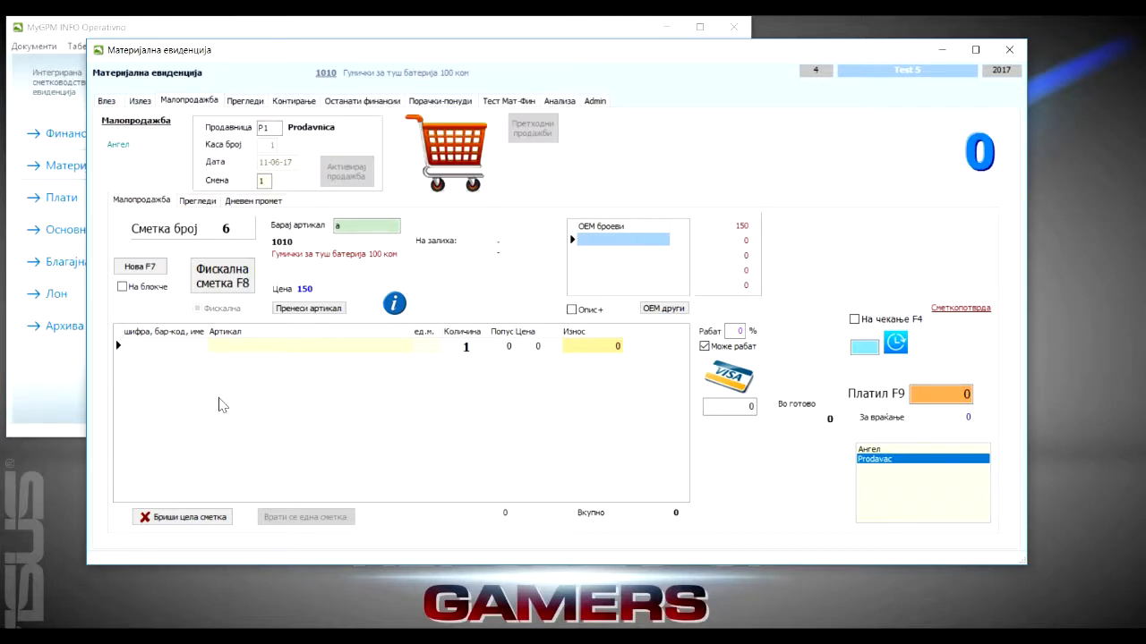
# Preview the Дневна реализација report for shop P1, look through its receipts and close the preview
pyautogui.click(199, 202)
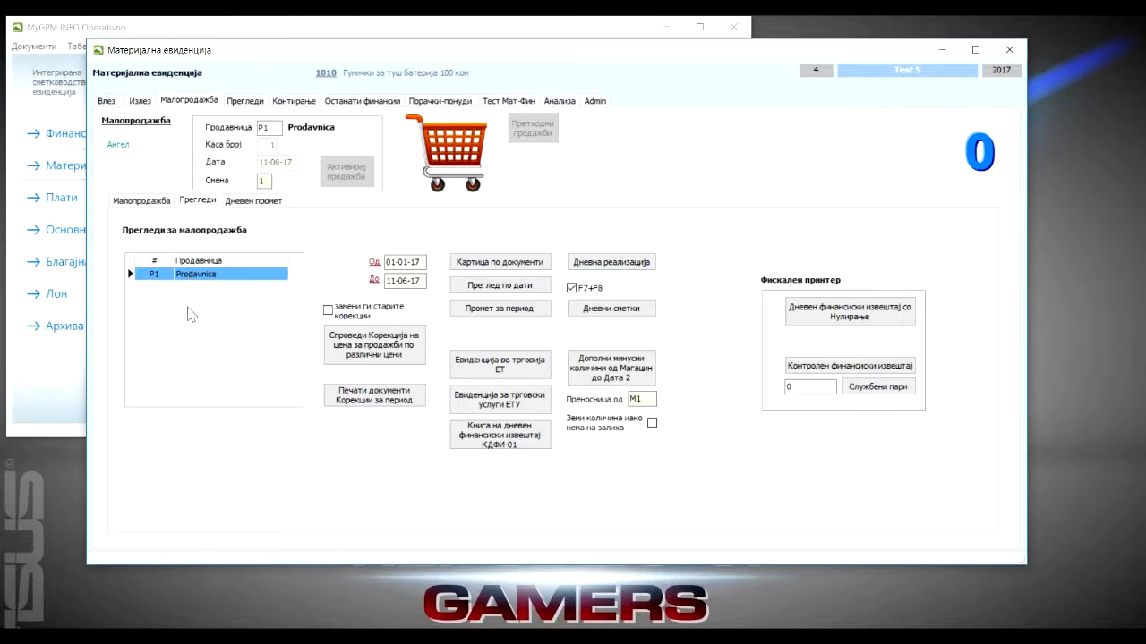
pyautogui.click(592, 262)
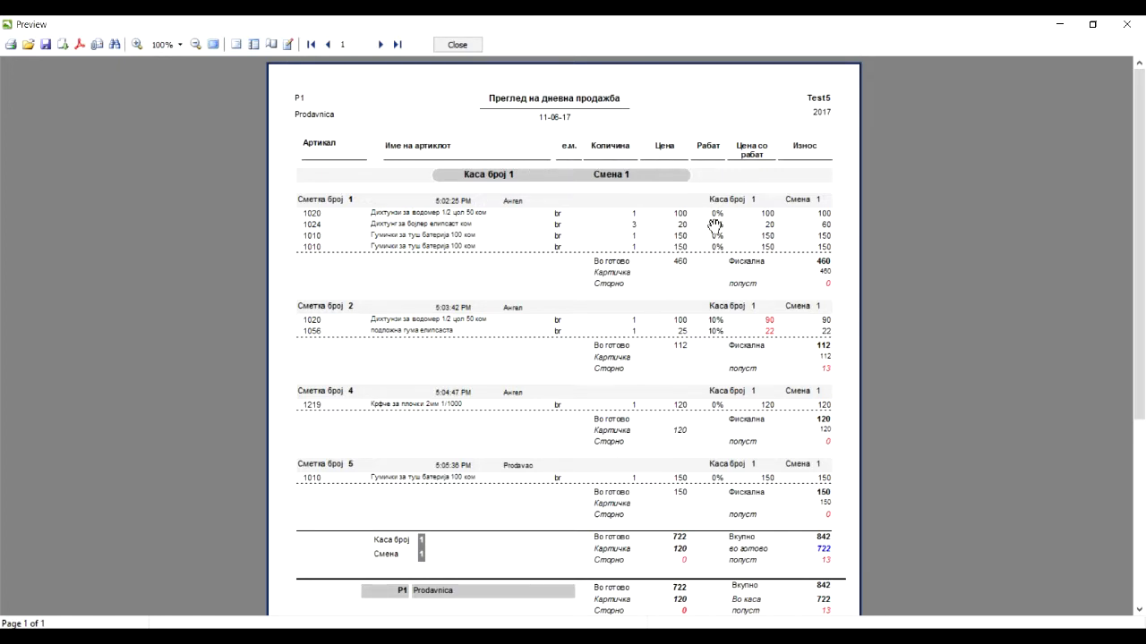
pyautogui.scroll(-1, 716, 237)
pyautogui.scroll(1, 718, 238)
pyautogui.scroll(-2, 754, 368)
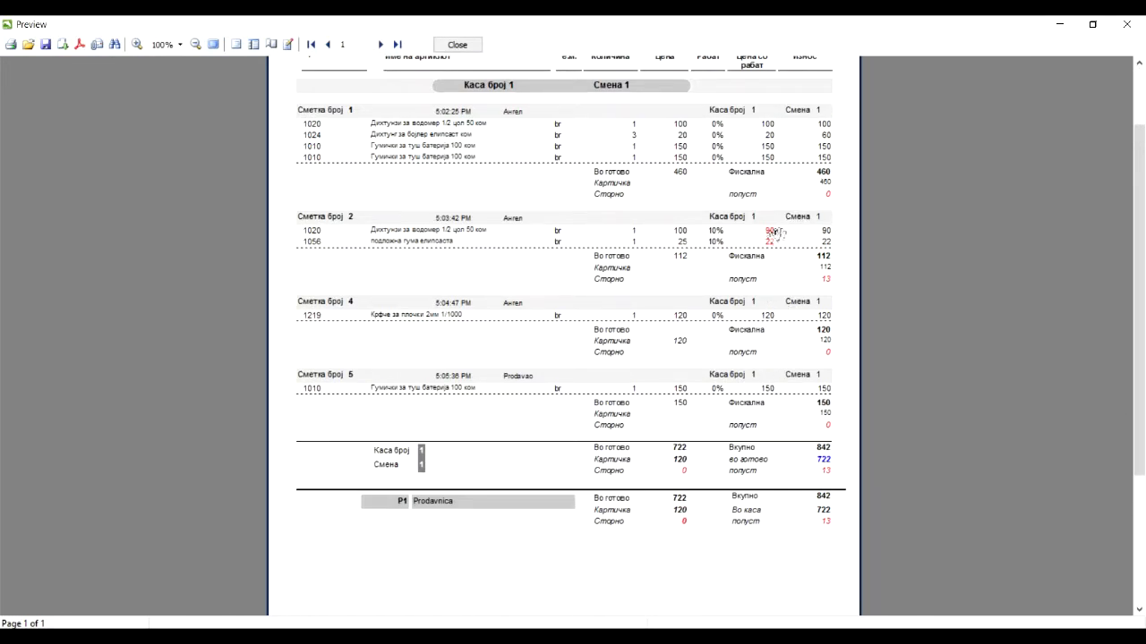
pyautogui.click(457, 45)
# Return to retail sales entry and add article 1318 (Црево за аспиратор ф120) to receipt 6 by searching for "as"
pyautogui.click(129, 203)
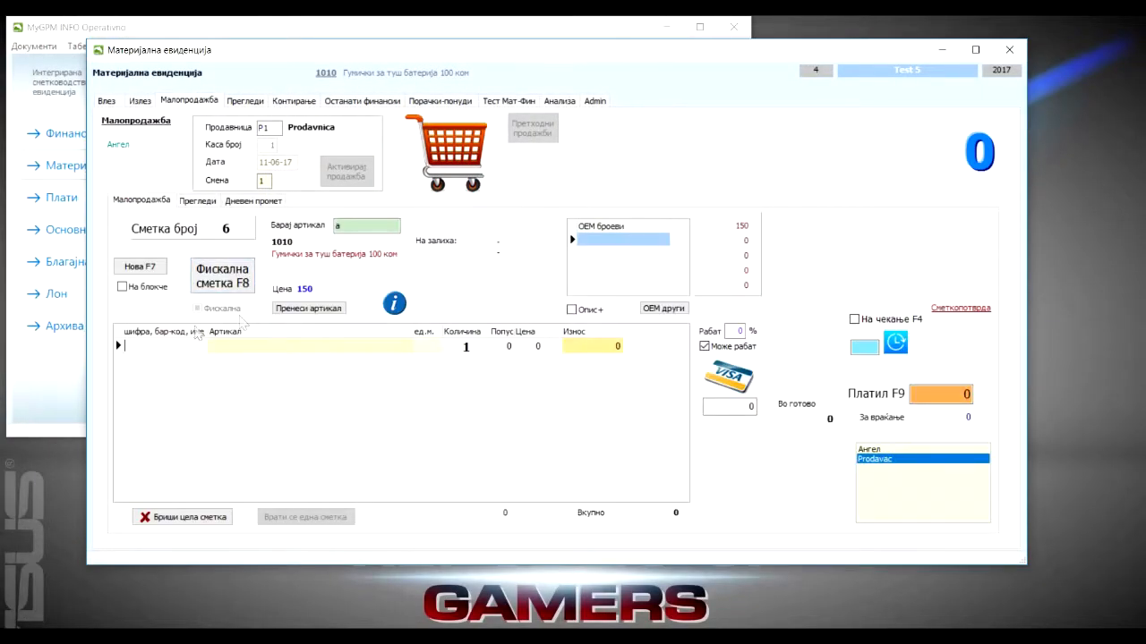
pyautogui.click(118, 346)
pyautogui.write('as')
pyautogui.press('Return')
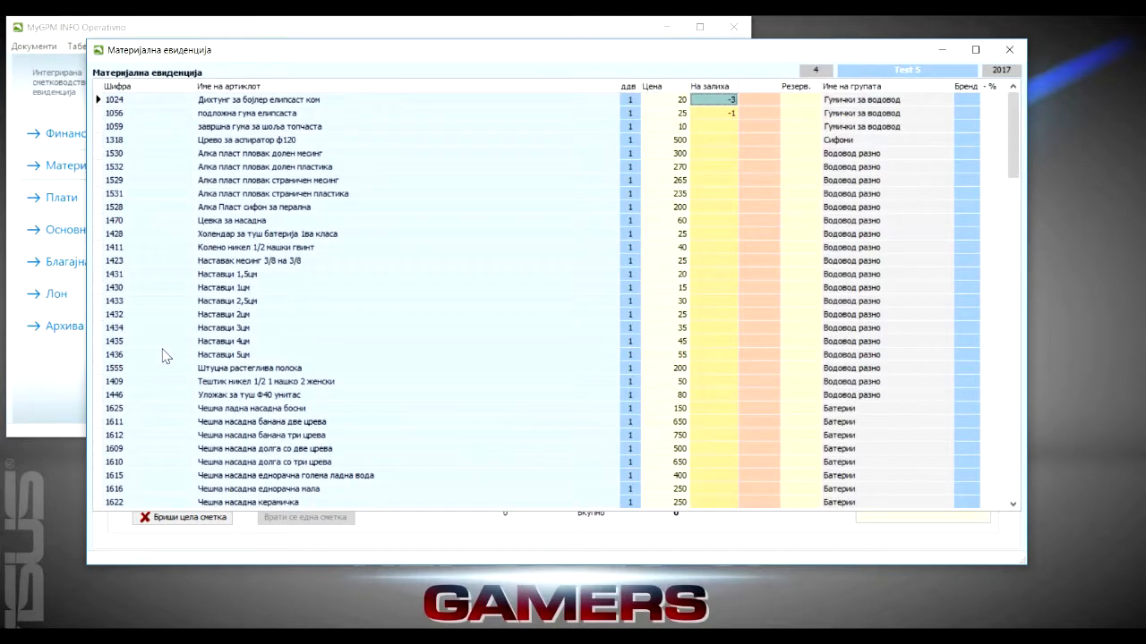
pyautogui.doubleClick(220, 141)
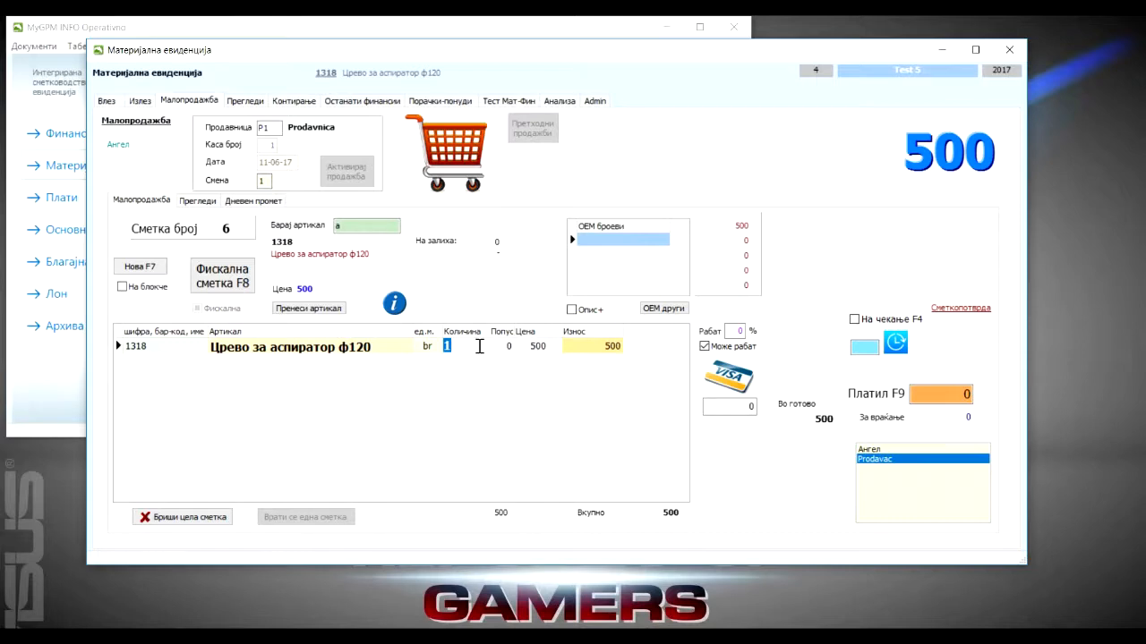
# Set article 1318's quantity to -1 and issue receipt 6 as a fiscal receipt
pyautogui.press('Return')
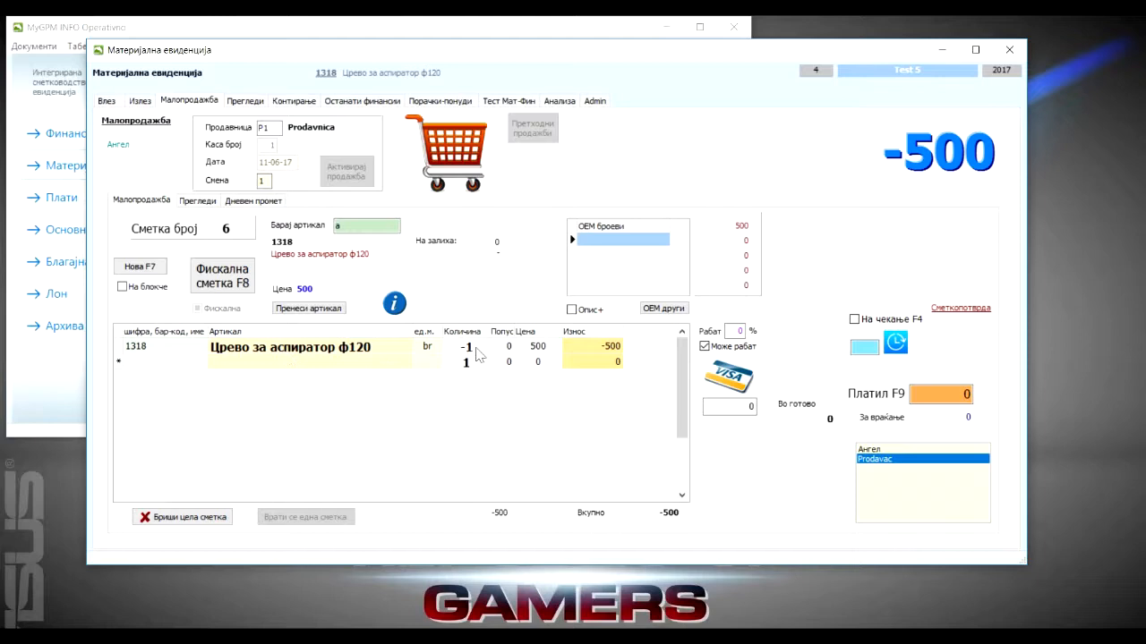
pyautogui.click(467, 347)
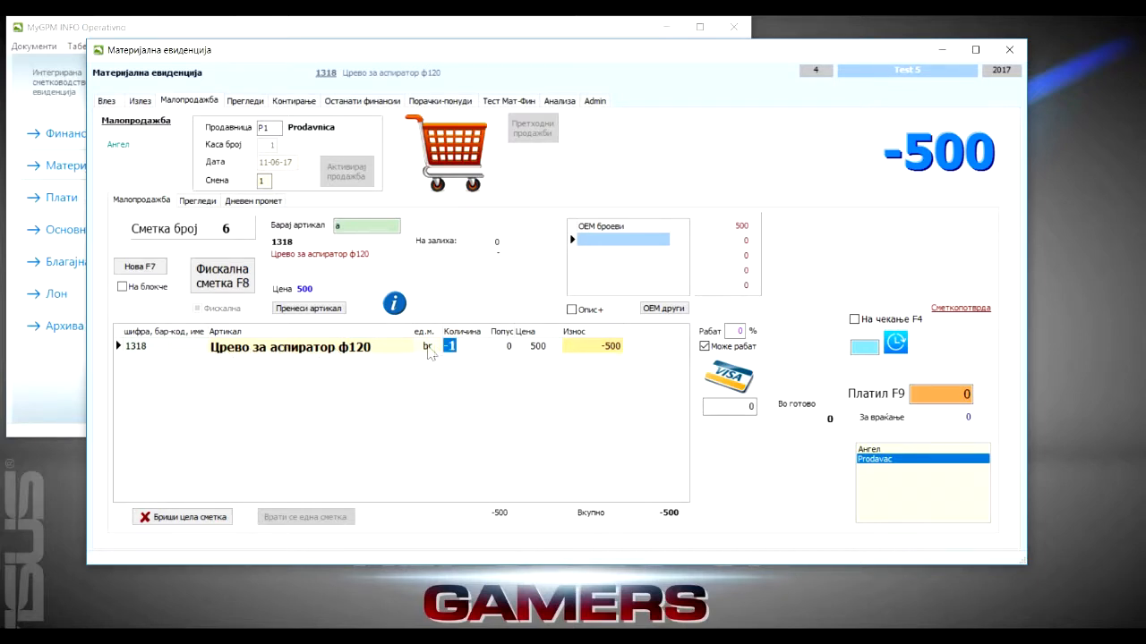
pyautogui.click(221, 277)
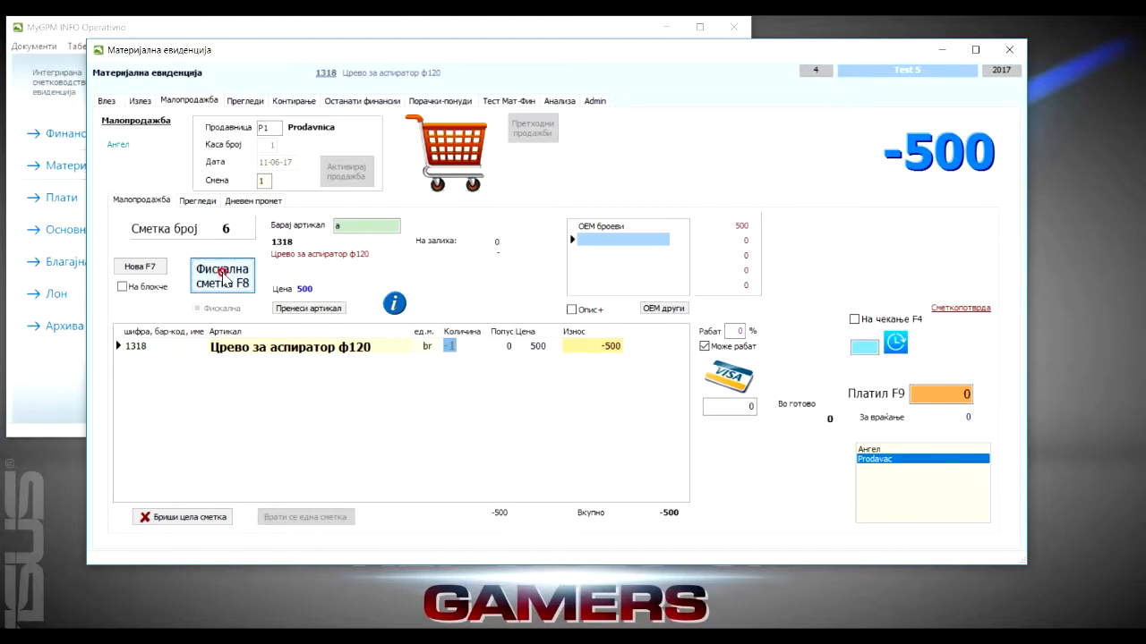
# Search for "as", add one unit of article 1430 (Наставци 1цм) to receipt 7 and issue the fiscal receipt
pyautogui.click(118, 345)
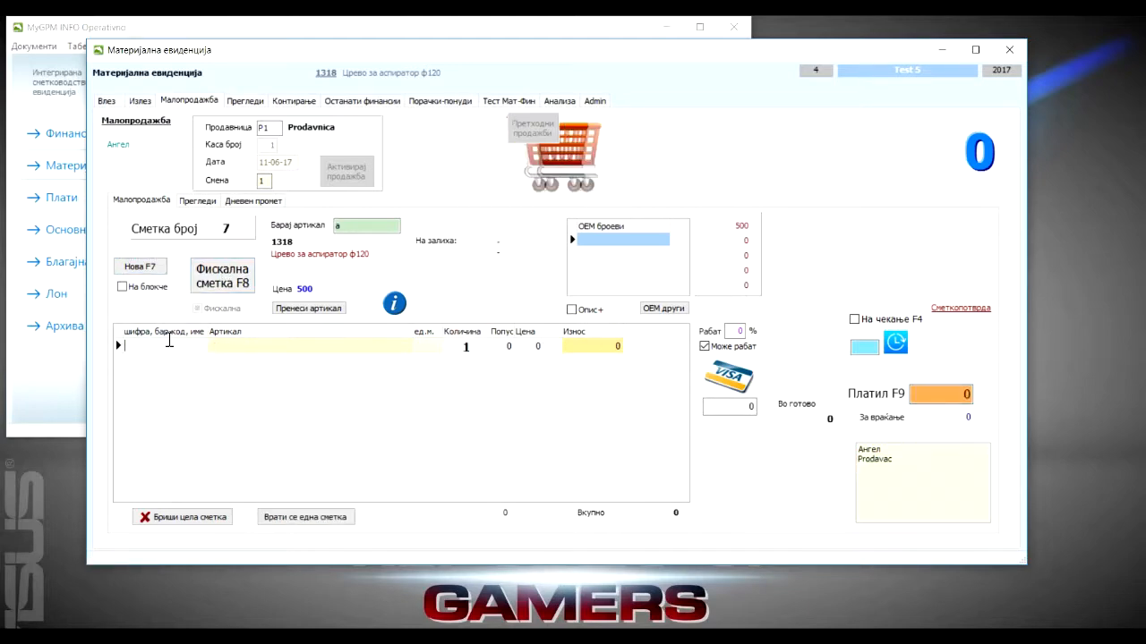
pyautogui.write('as')
pyautogui.press('Return')
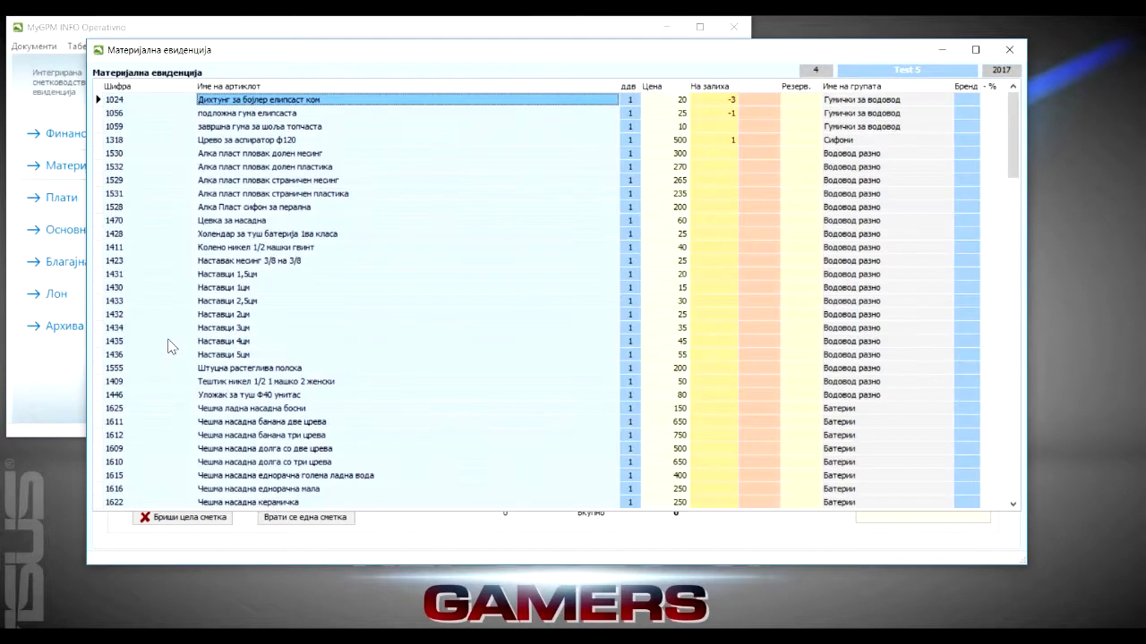
pyautogui.doubleClick(401, 298)
pyautogui.press('Return')
pyautogui.press('Return')
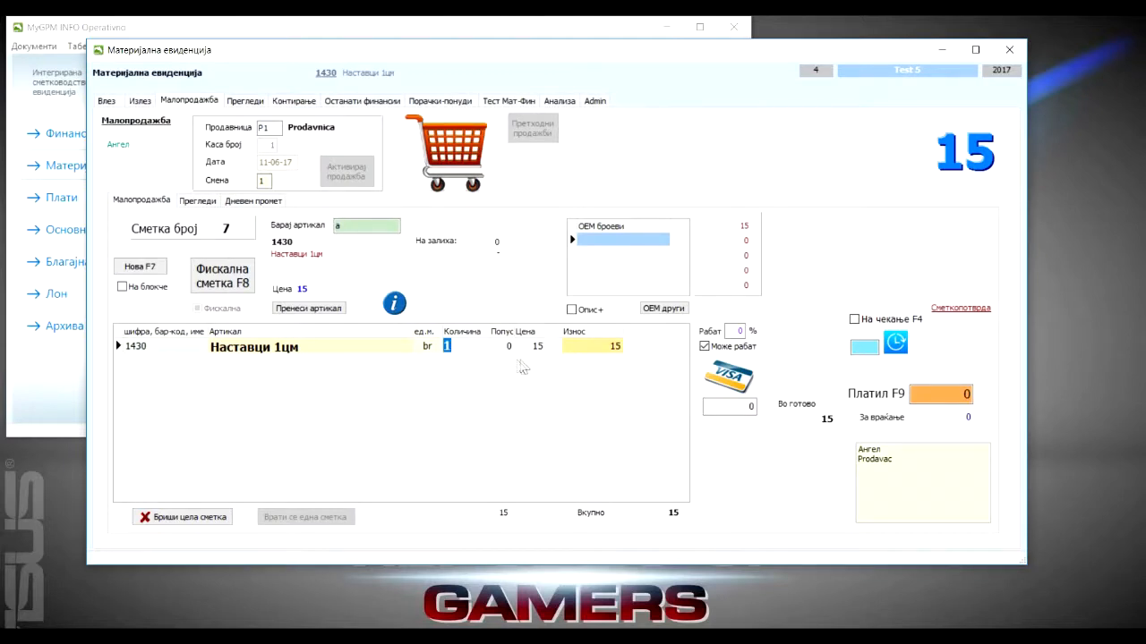
pyautogui.click(222, 276)
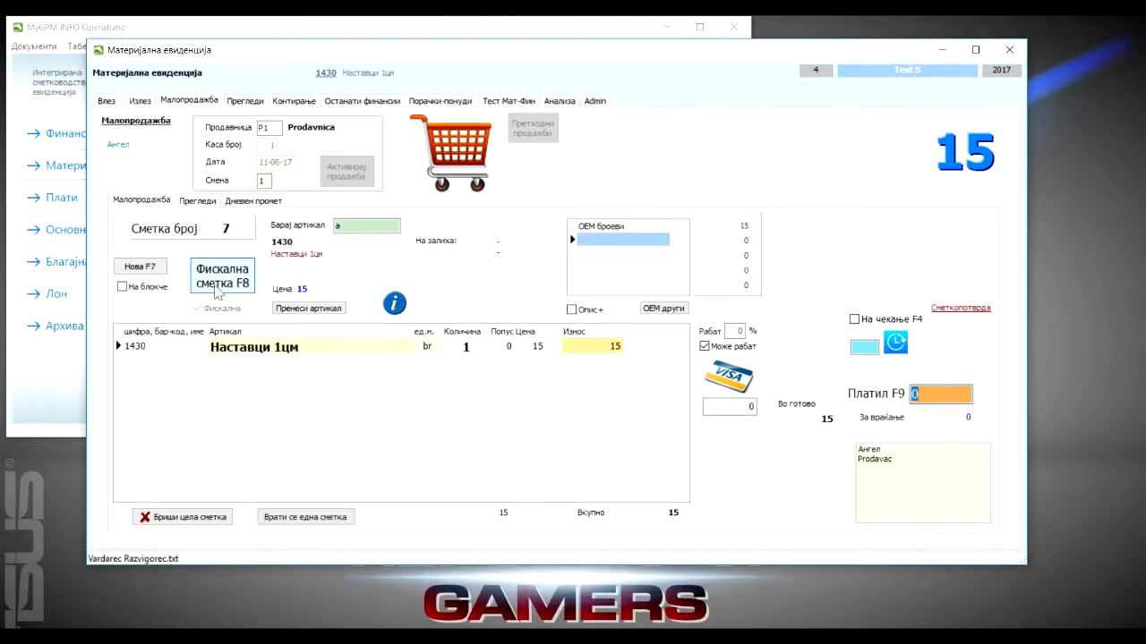
# Preview the Дневна реализација report again, check the entries for receipts 6 and 7, and close the preview
pyautogui.click(198, 201)
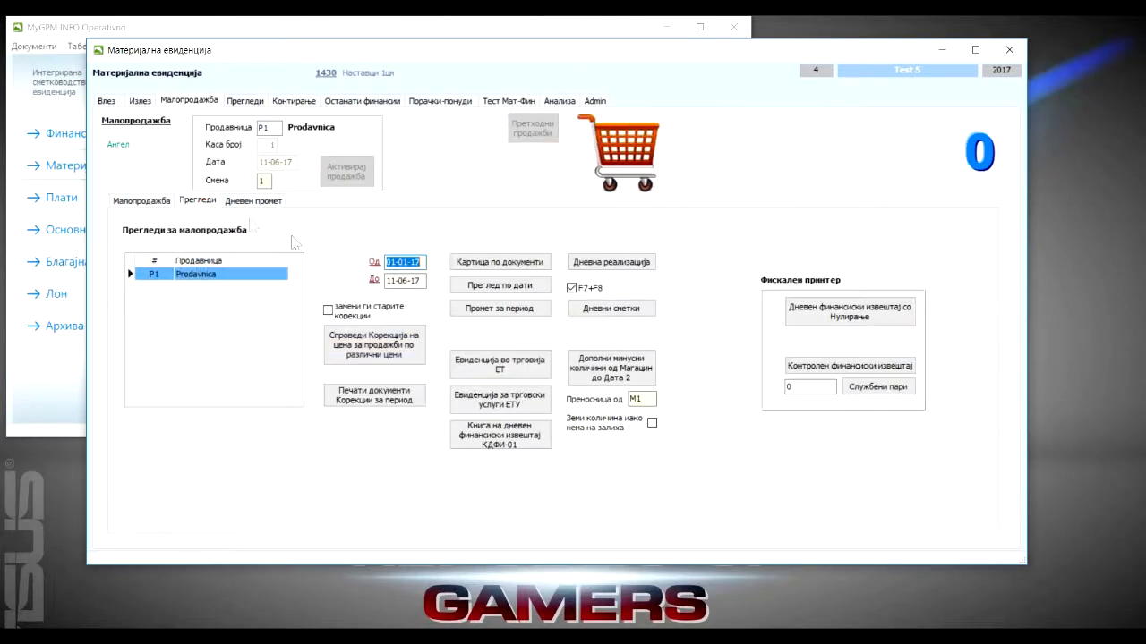
pyautogui.click(608, 262)
pyautogui.click(655, 381)
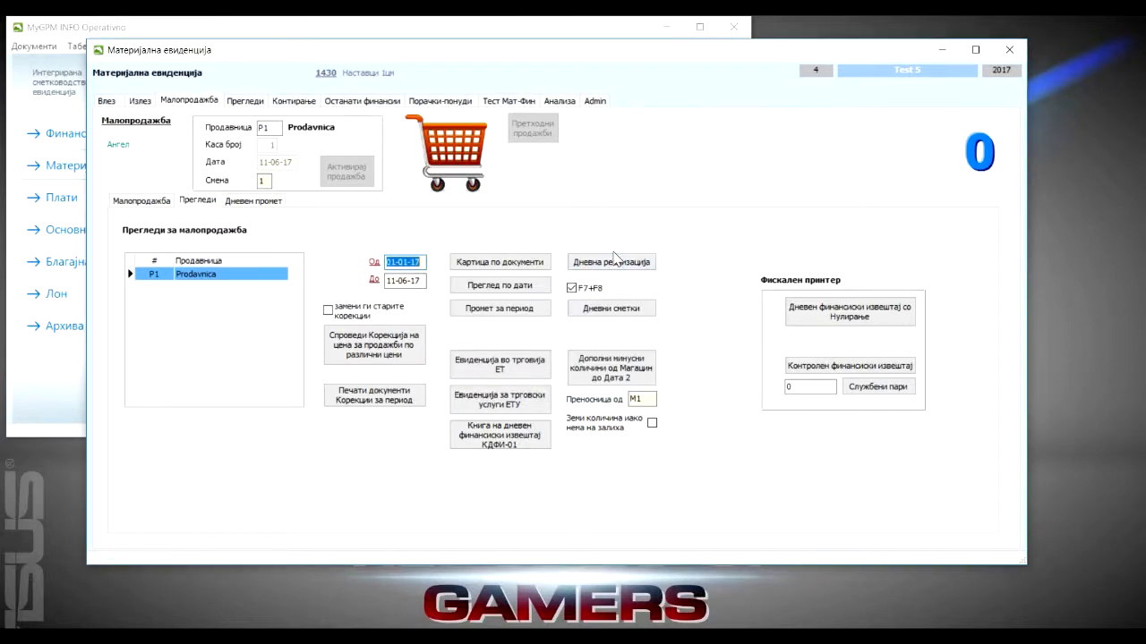
pyautogui.click(612, 261)
pyautogui.scroll(-5, 828, 380)
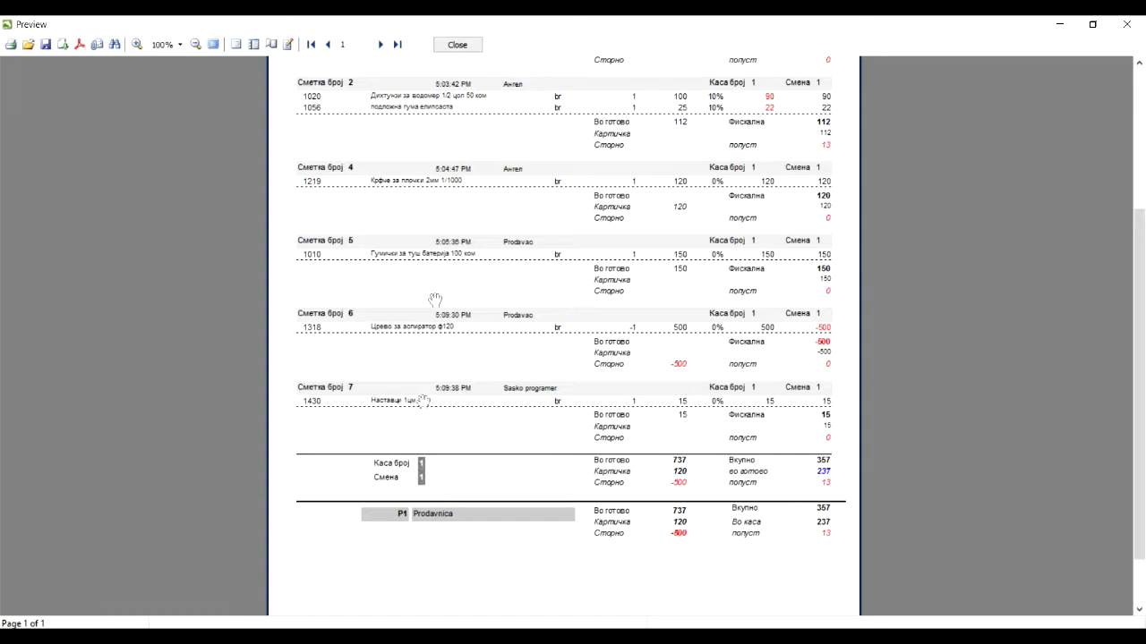
pyautogui.click(457, 45)
# Preview the Дневни сметки report, close it and open the fiscal printer's Службени пари amount for editing
pyautogui.click(617, 314)
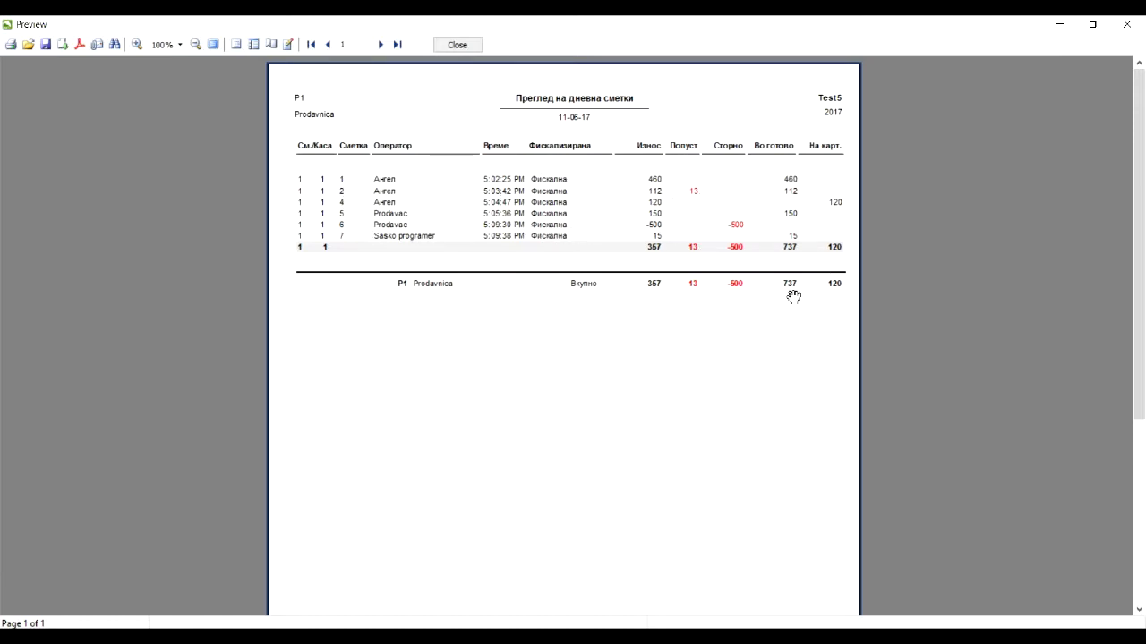
pyautogui.click(457, 43)
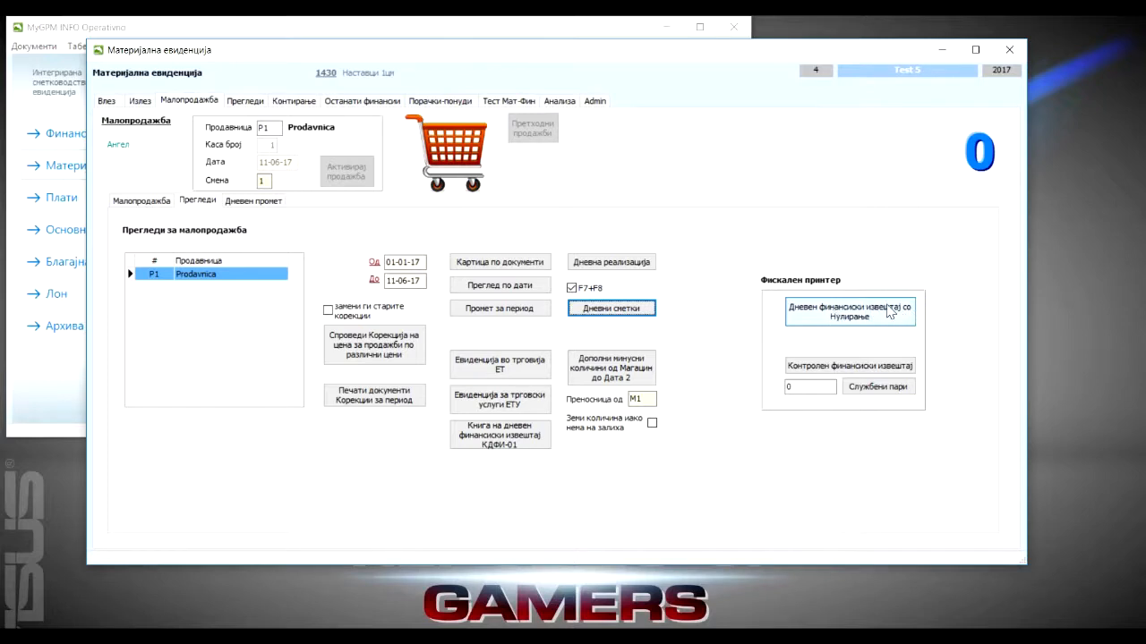
pyautogui.click(808, 387)
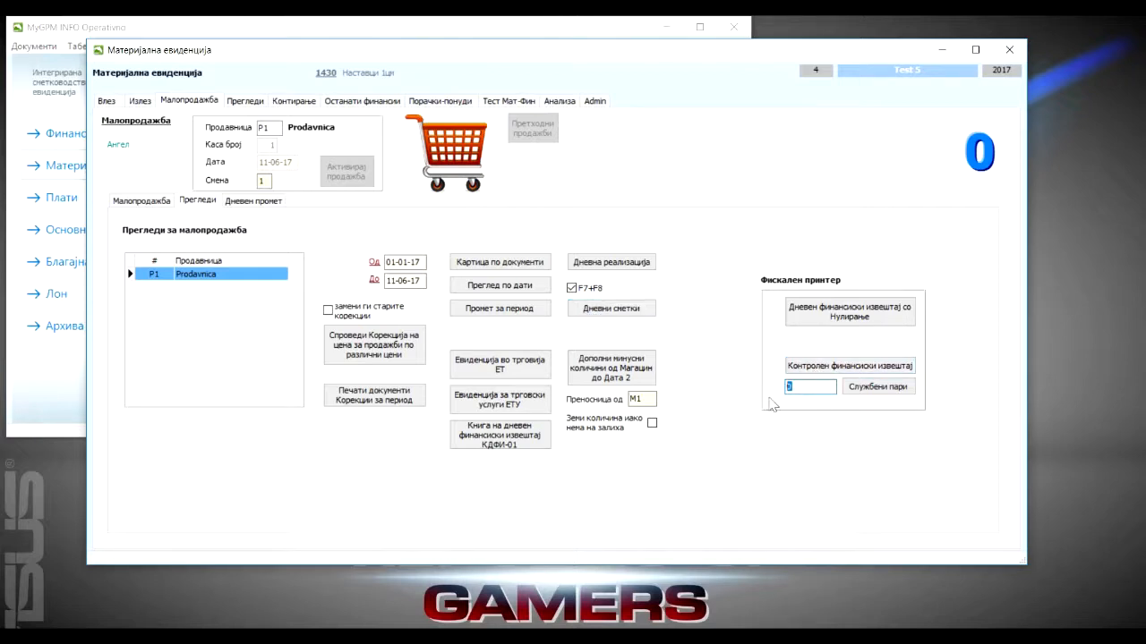
# Preview the Евиденција во трговија ЕТ and Книга на дневен финансиски извештај КДФИ-01 reports, closing each preview
pyautogui.click(497, 371)
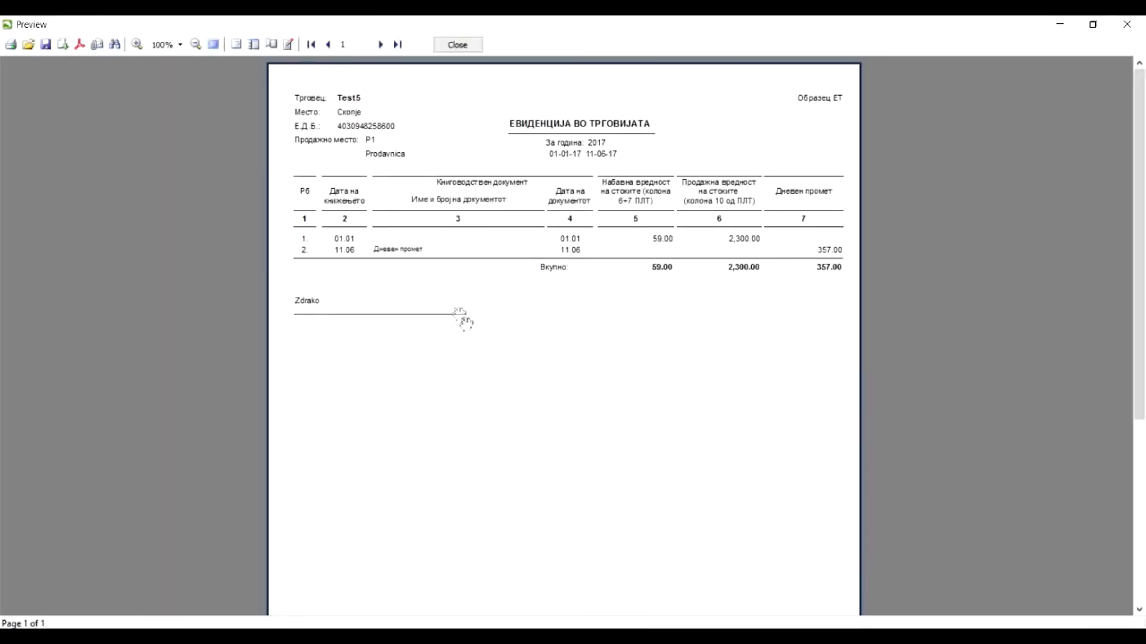
pyautogui.click(452, 45)
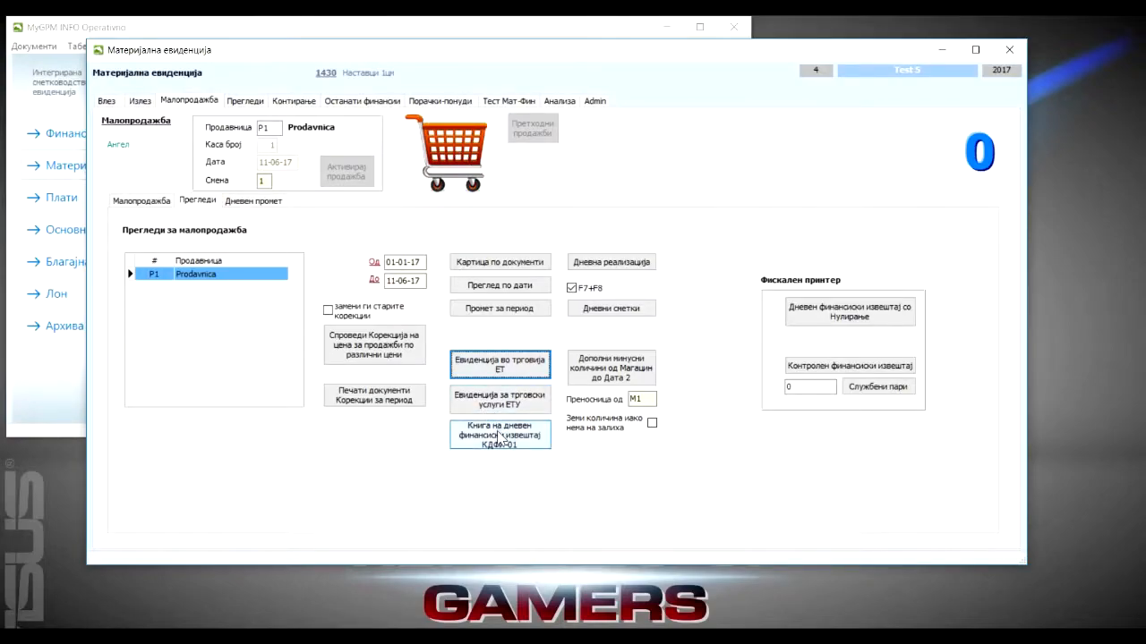
pyautogui.click(504, 438)
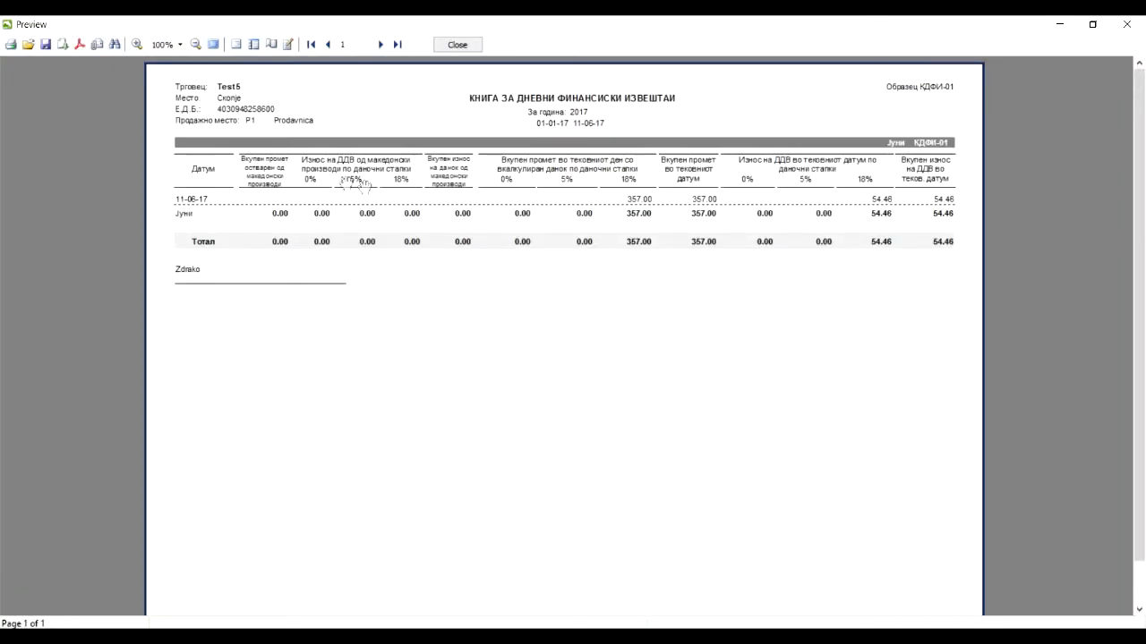
pyautogui.click(454, 46)
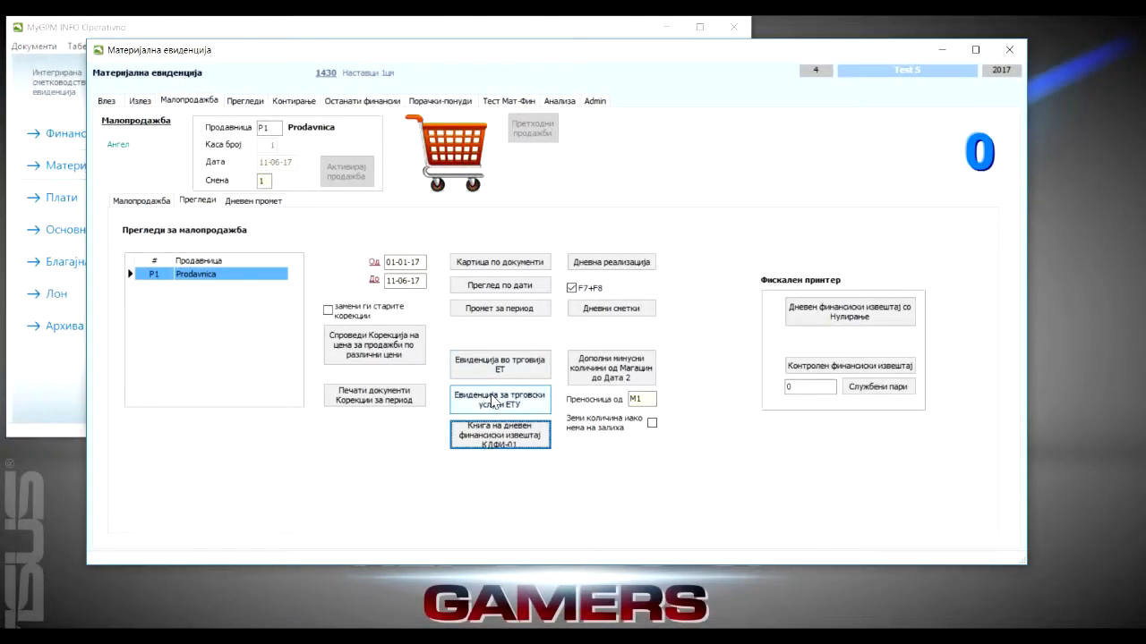
# Add one unit of article 1020 (Дихтунзи за водомер 1/2 цол 50 ком) to receipt 8 and enable На блокче
pyautogui.click(140, 201)
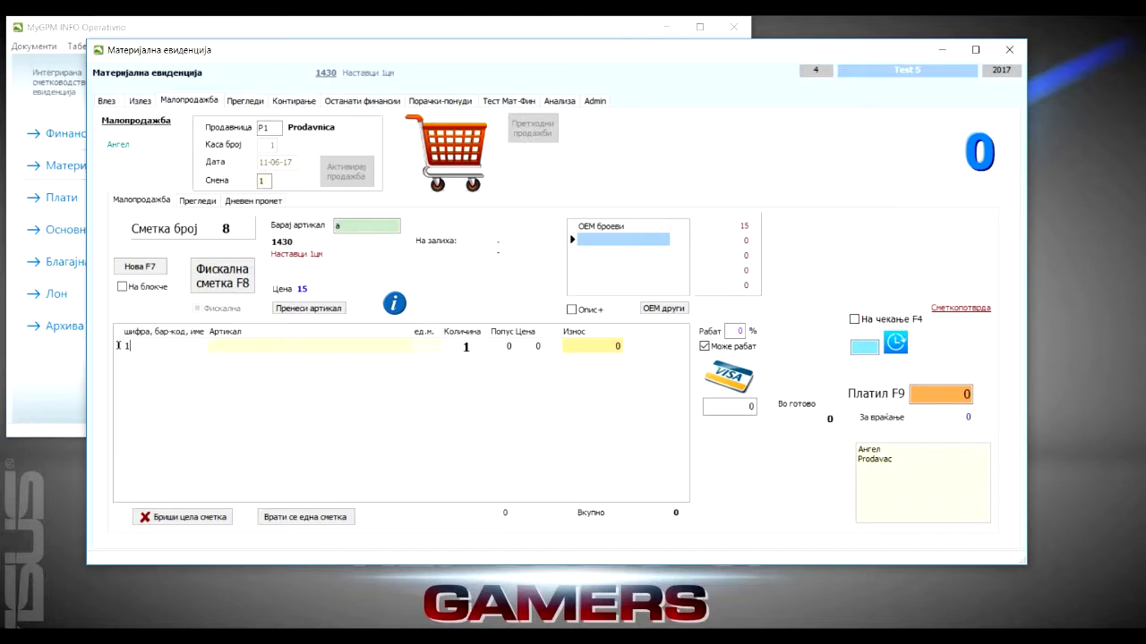
pyautogui.press('Return')
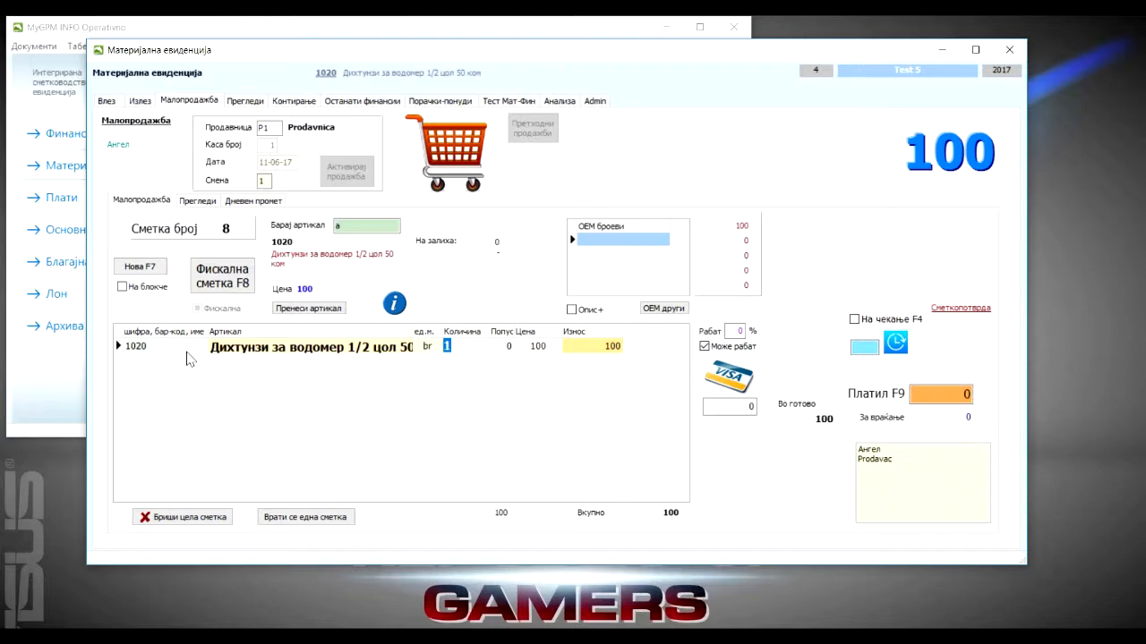
pyautogui.press('Return')
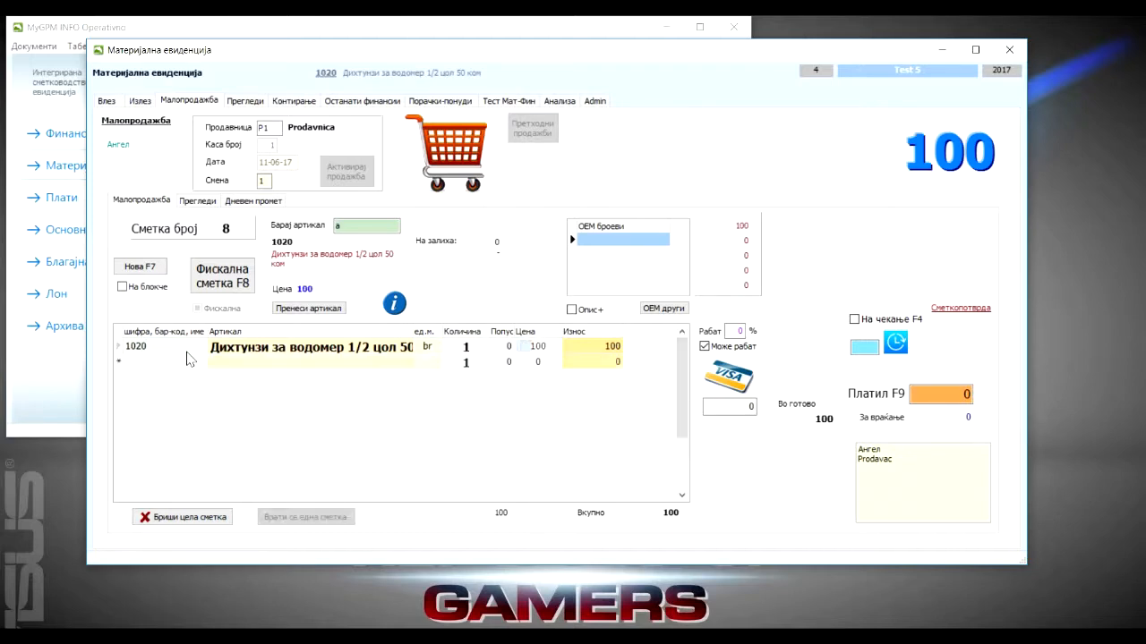
pyautogui.click(122, 287)
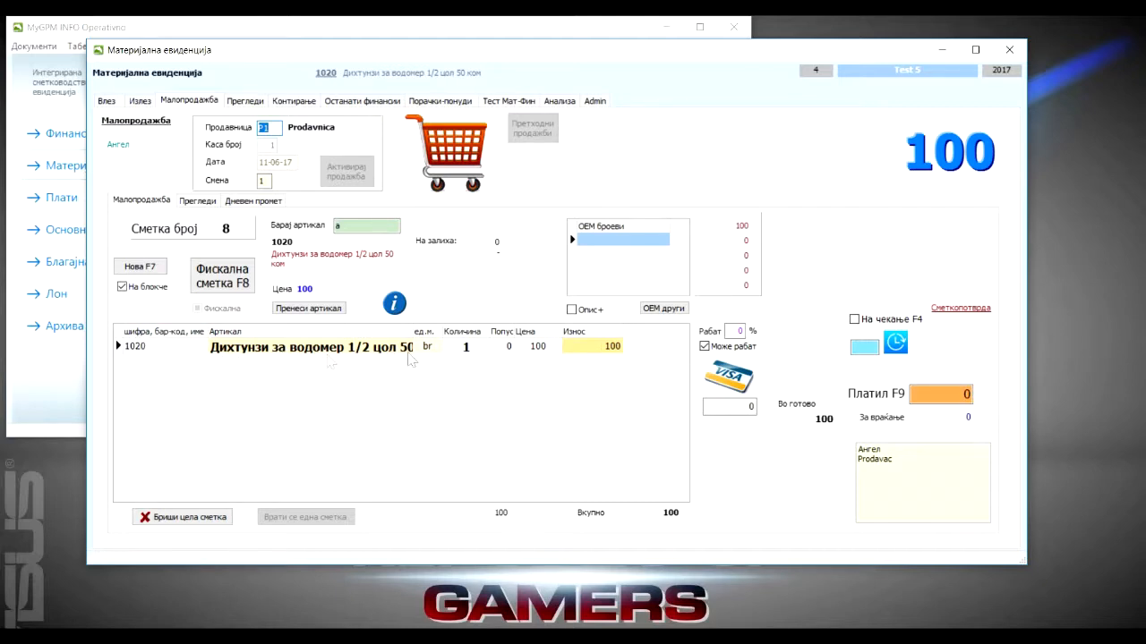
# Add five units of article 1010 (Гумички за туш батерија 100 ком) to receipt 8 and close it without the fiscal printer
pyautogui.click(137, 348)
pyautogui.press('Return')
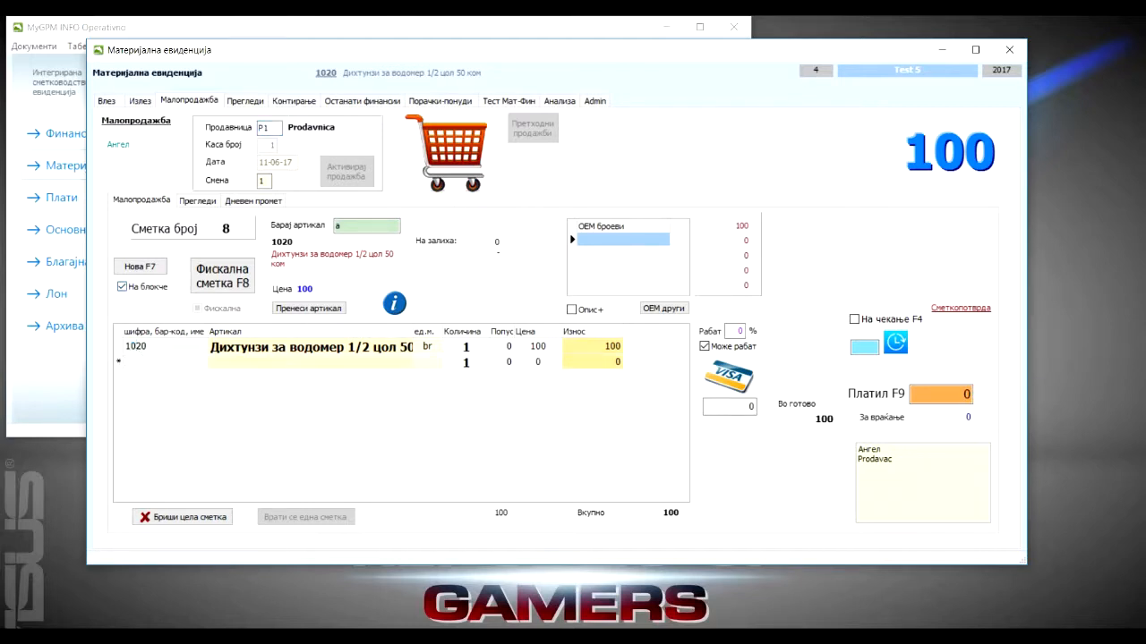
pyautogui.write('1010')
pyautogui.press('Return')
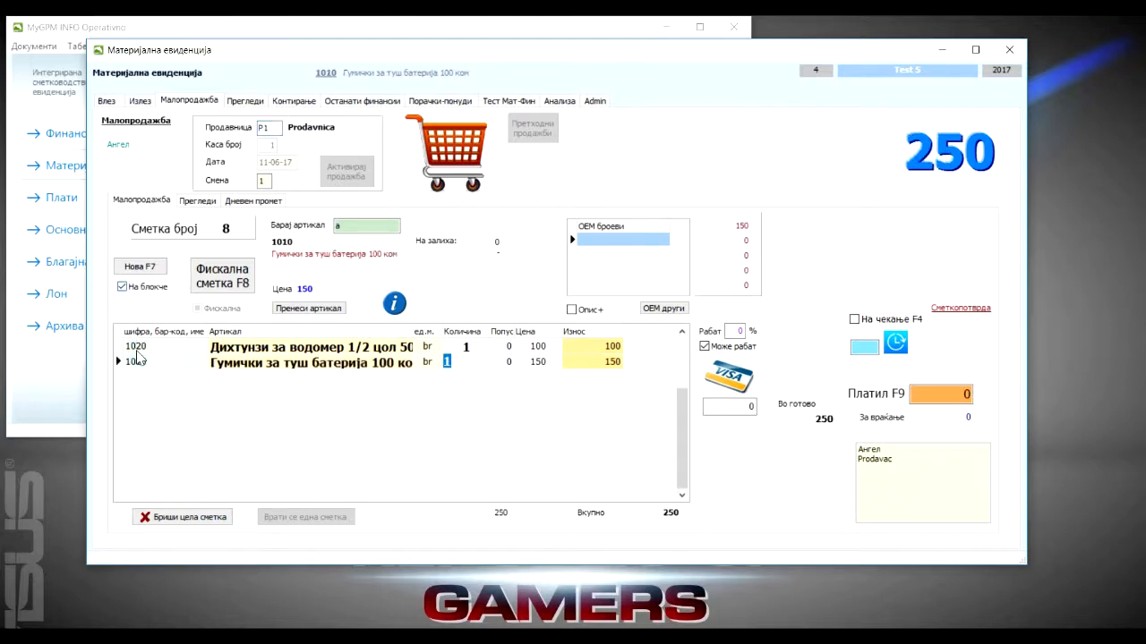
pyautogui.write('5')
pyautogui.press('Return')
pyautogui.click(139, 358)
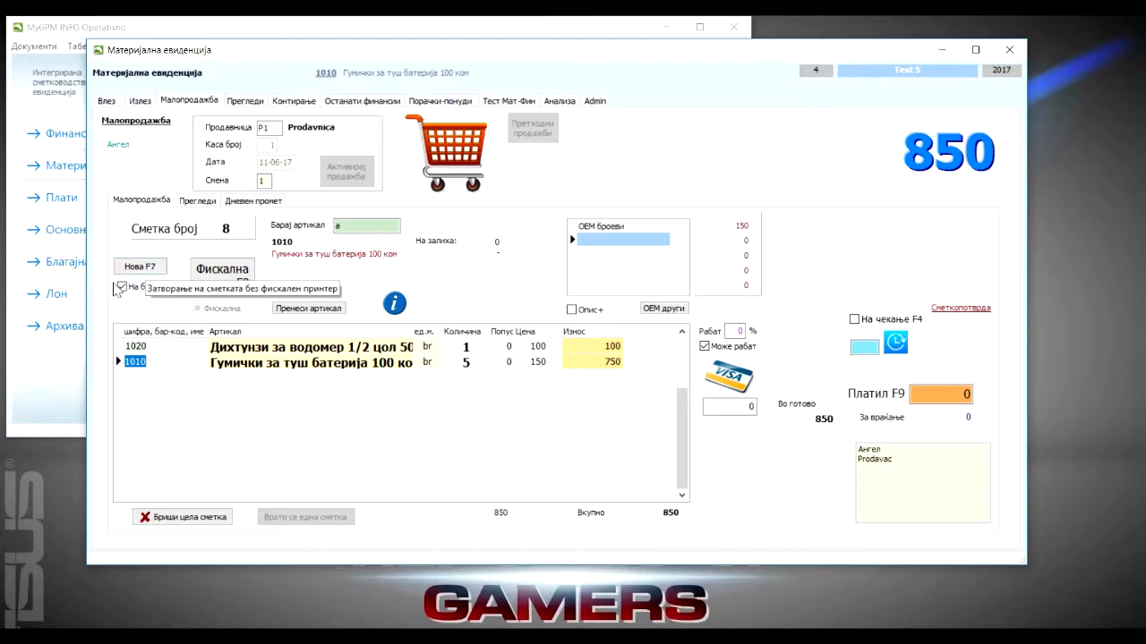
pyautogui.click(142, 269)
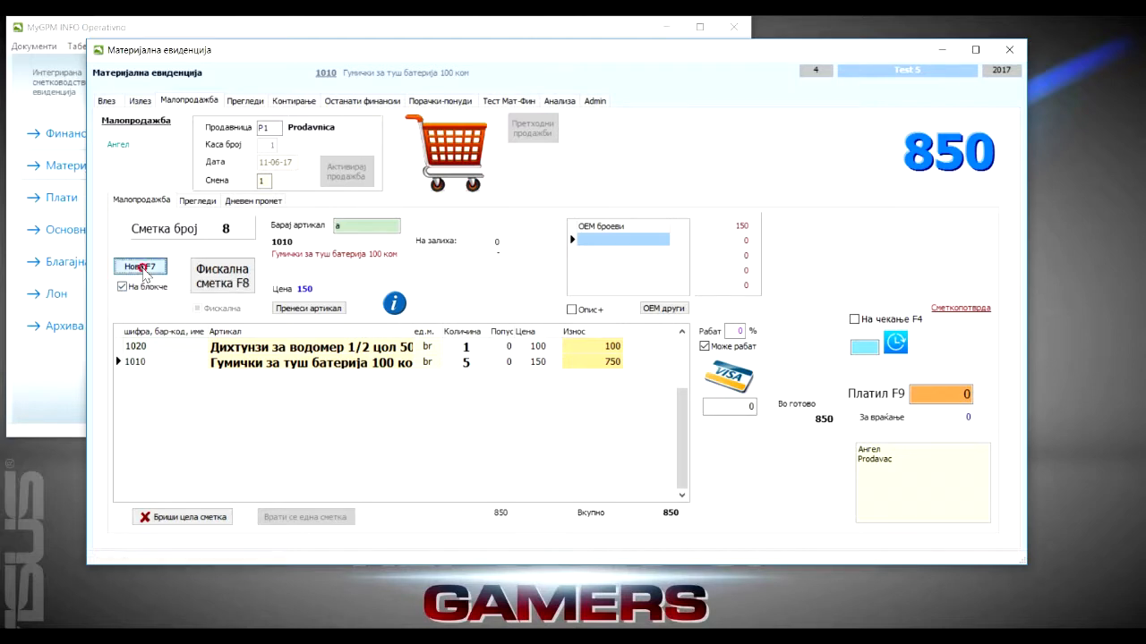
# Preview the Дневни сметки report, check the entry for receipt 8, and close the preview
pyautogui.click(196, 203)
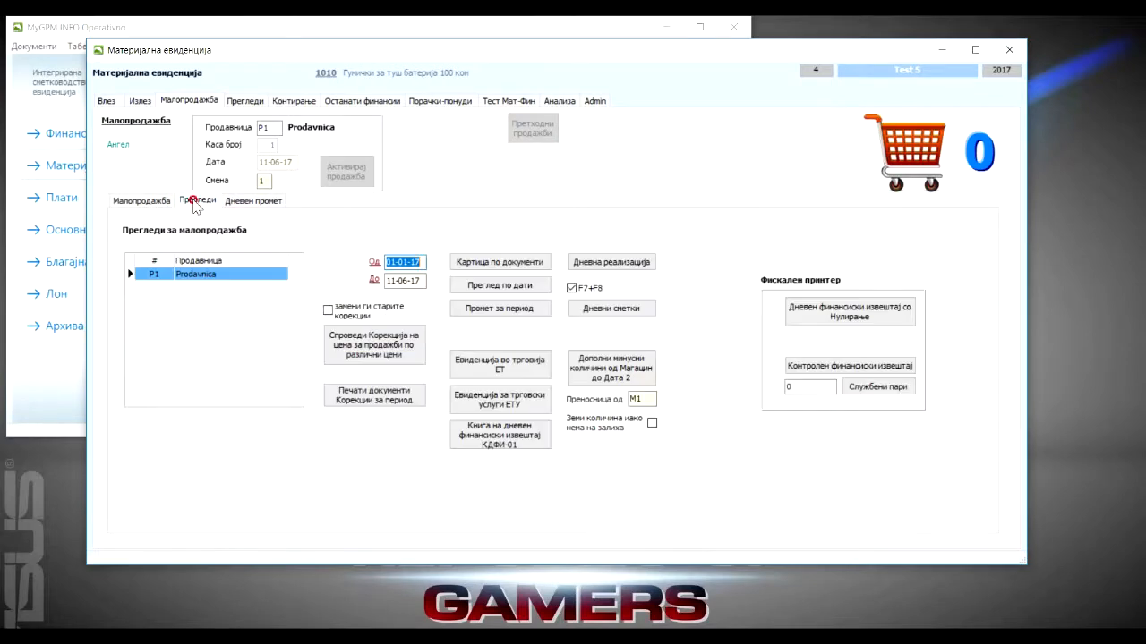
pyautogui.click(640, 384)
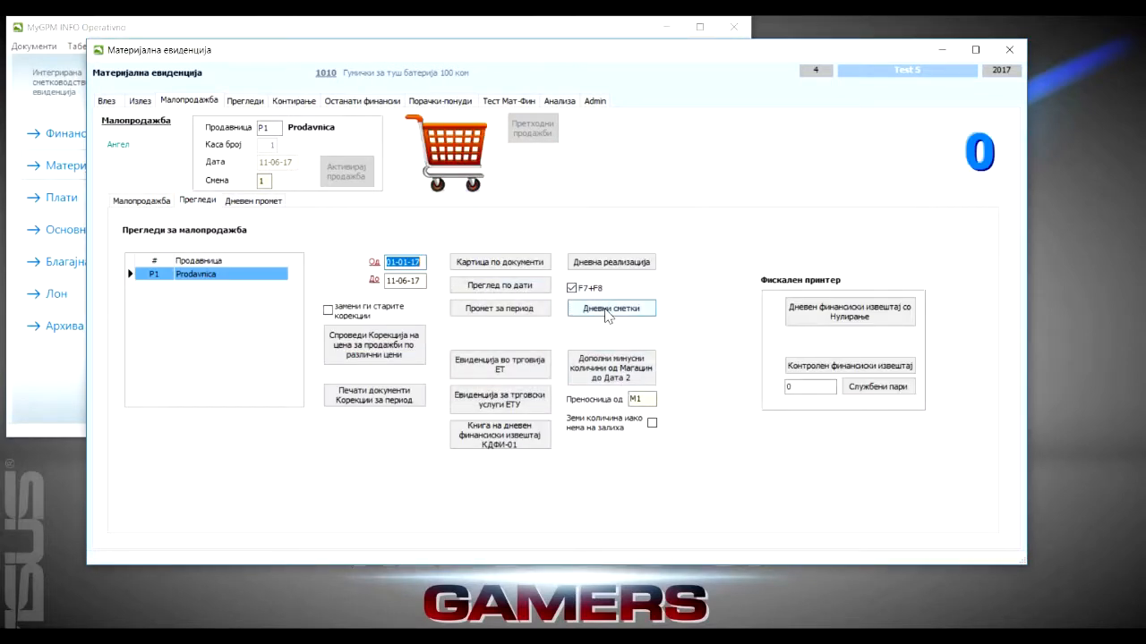
pyautogui.click(617, 311)
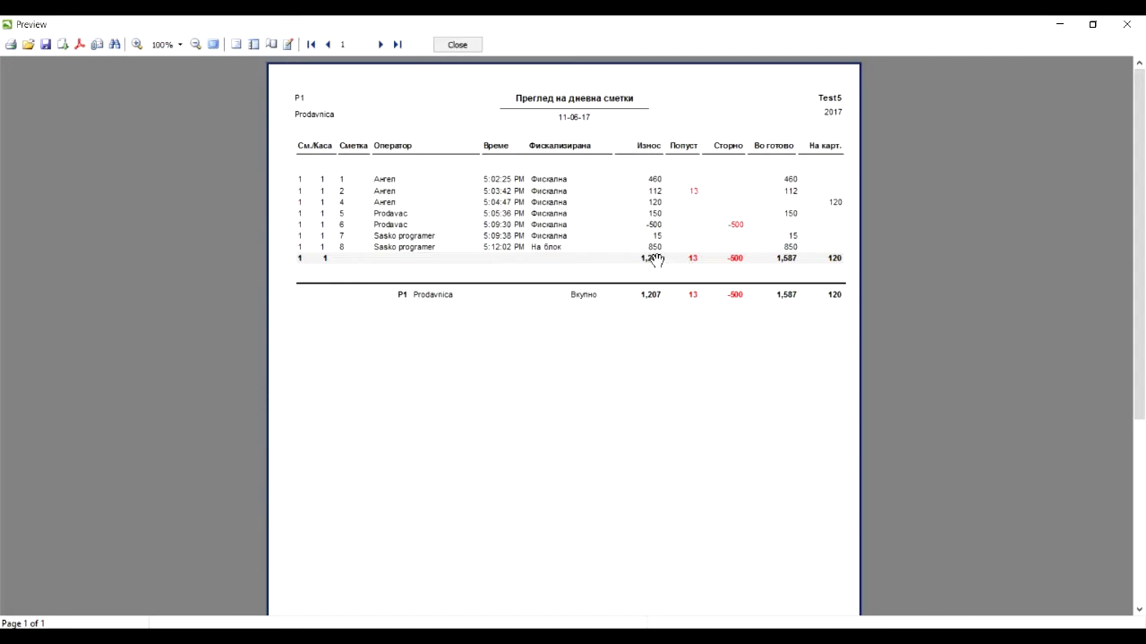
pyautogui.click(454, 47)
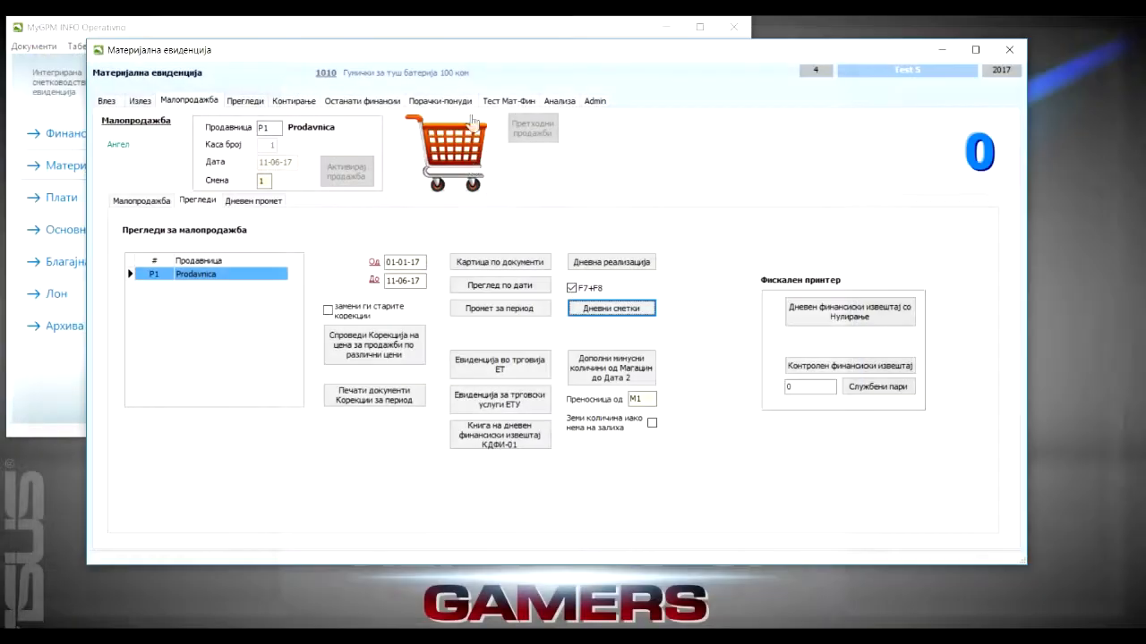
# Preview the ЕТУ, ЕТ and КДФИ-01 reports one after another, check the daily turnover for 11-06-17, and close each preview
pyautogui.click(497, 405)
pyautogui.click(457, 44)
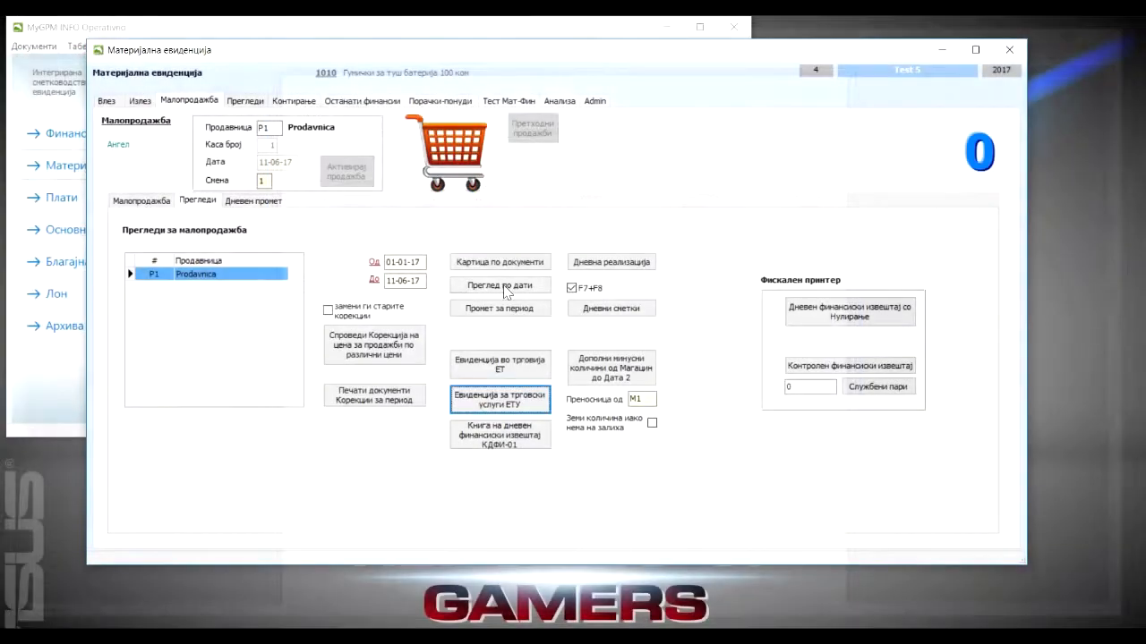
pyautogui.click(508, 365)
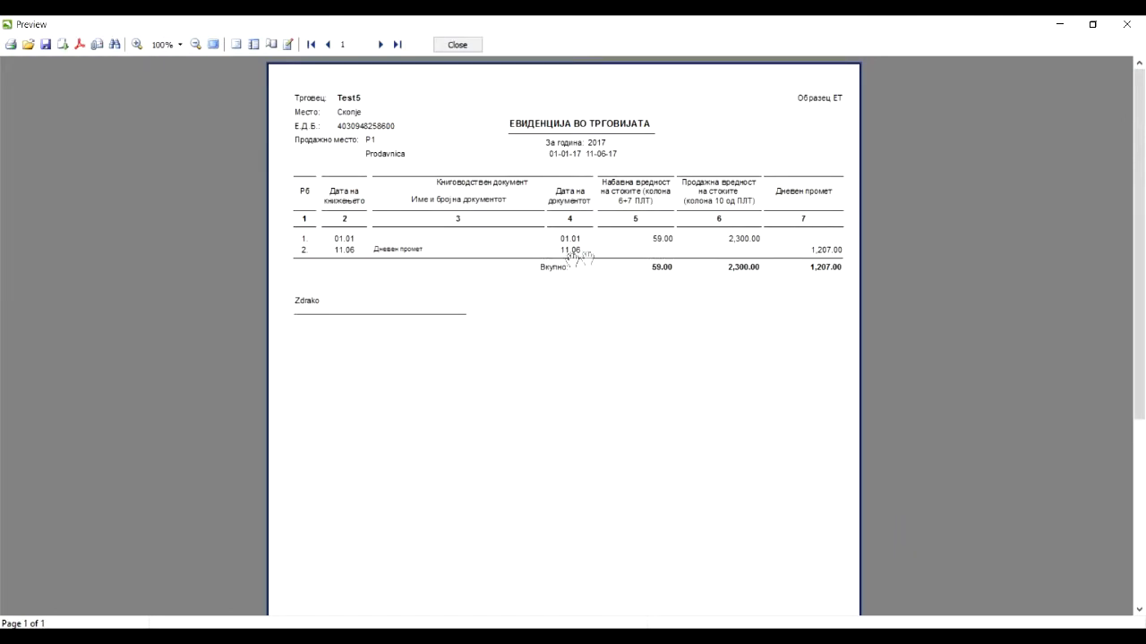
pyautogui.click(467, 49)
pyautogui.click(498, 438)
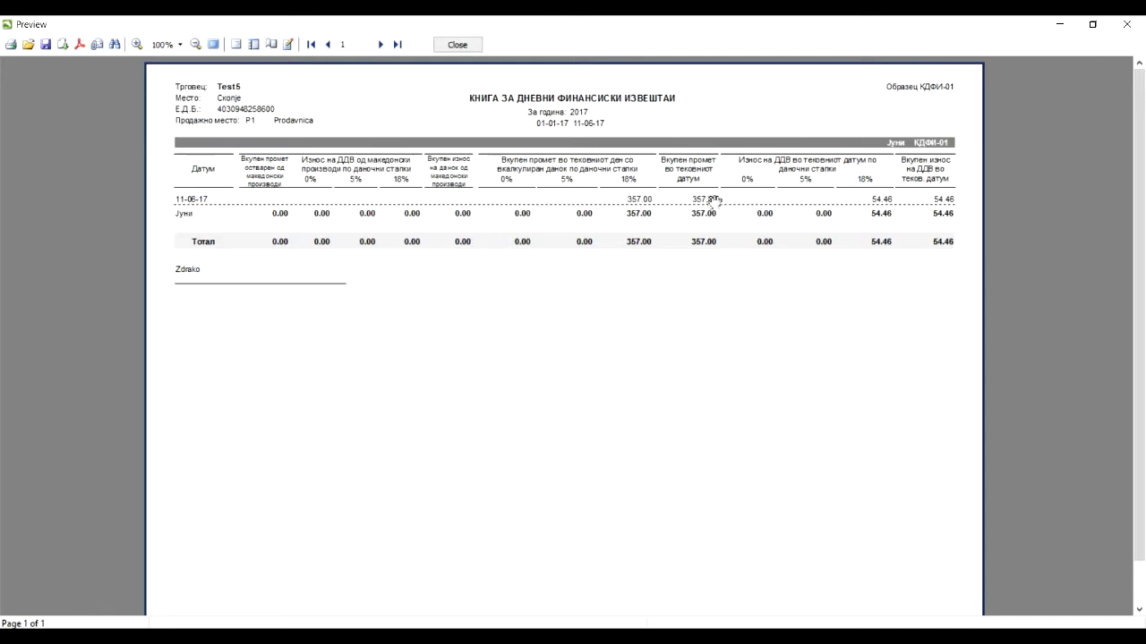
pyautogui.click(458, 45)
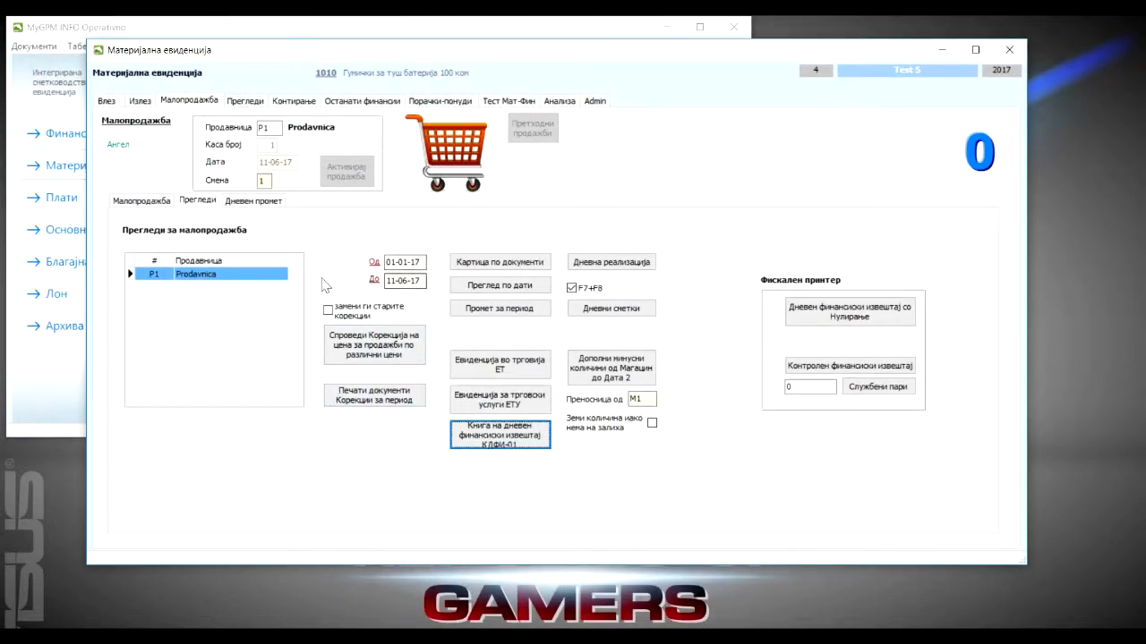
# Look at the new receipt entry, preview the Дневна реализација report to check receipt 2's discounted prices, and close the preview
pyautogui.click(159, 202)
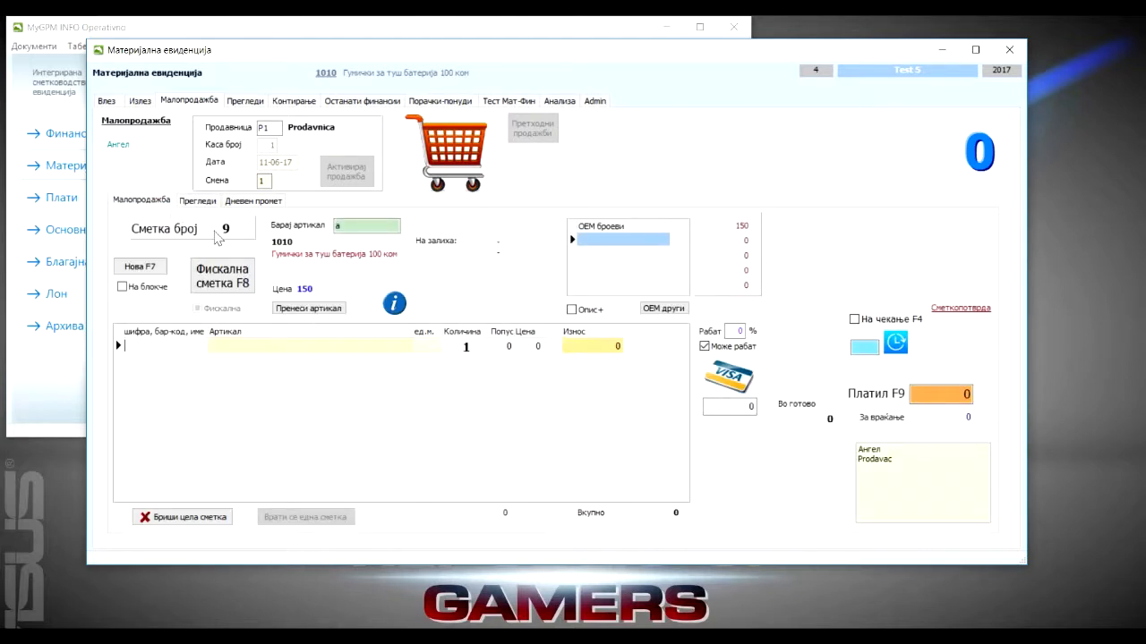
pyautogui.click(212, 202)
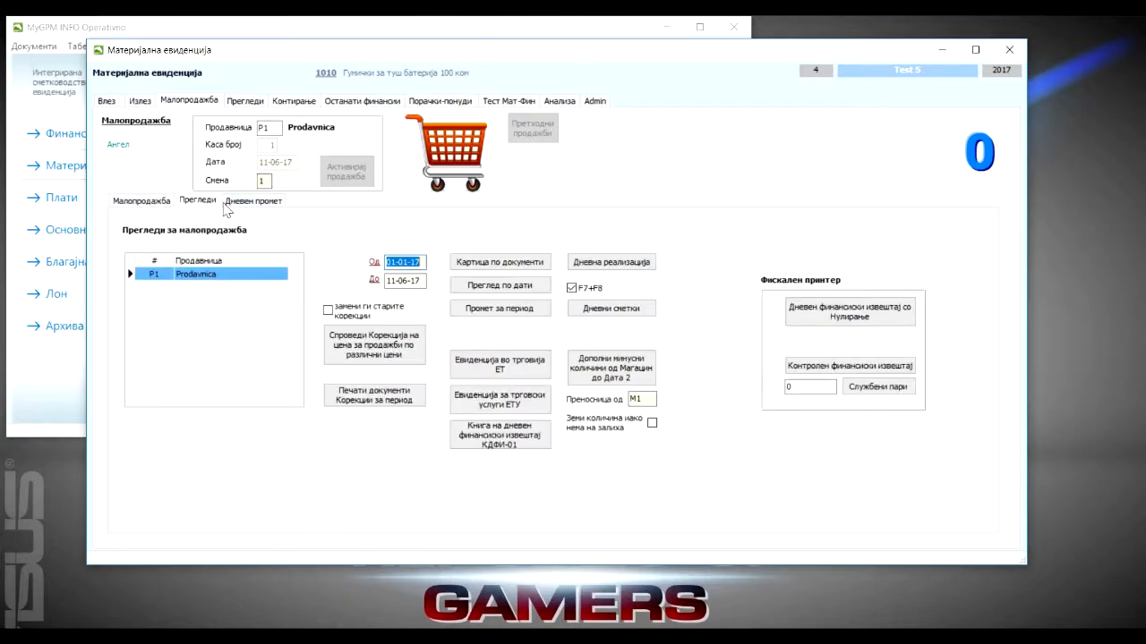
pyautogui.click(597, 264)
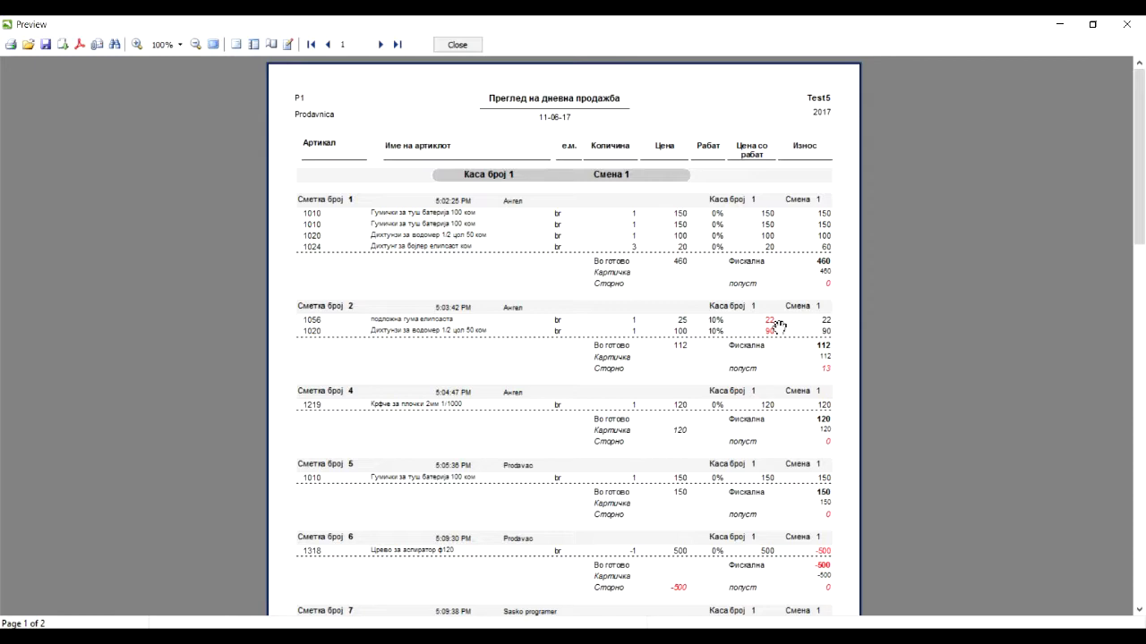
pyautogui.click(458, 45)
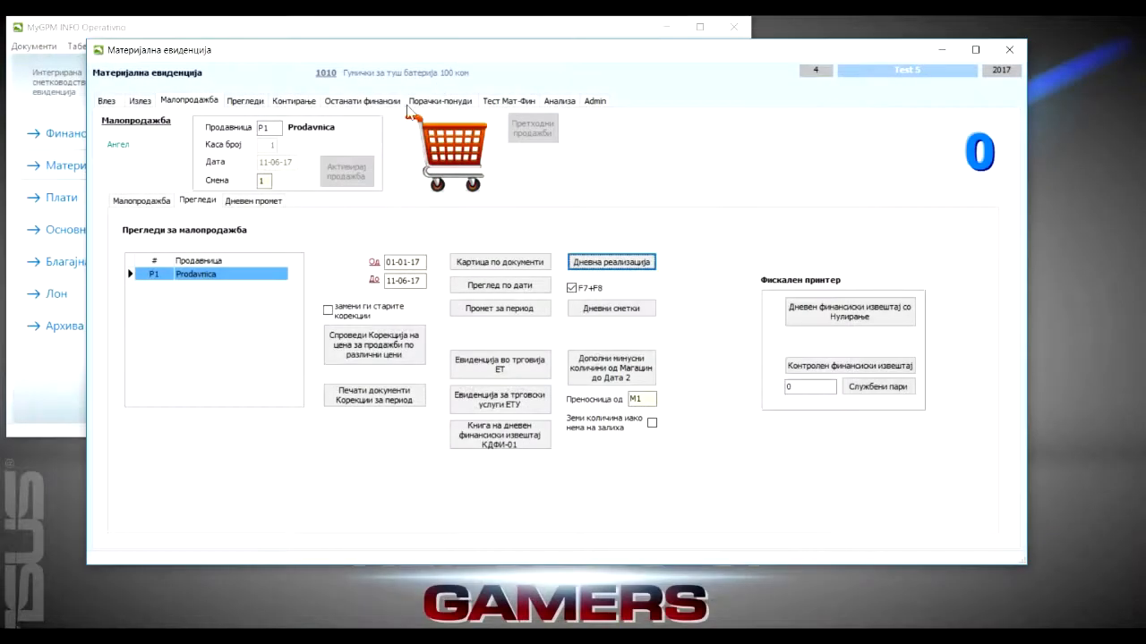
# Try the price correction for sales at different prices and add Нивелација цена Консигнација and Нивелација на цена to store P1's permitted documents
pyautogui.click(390, 358)
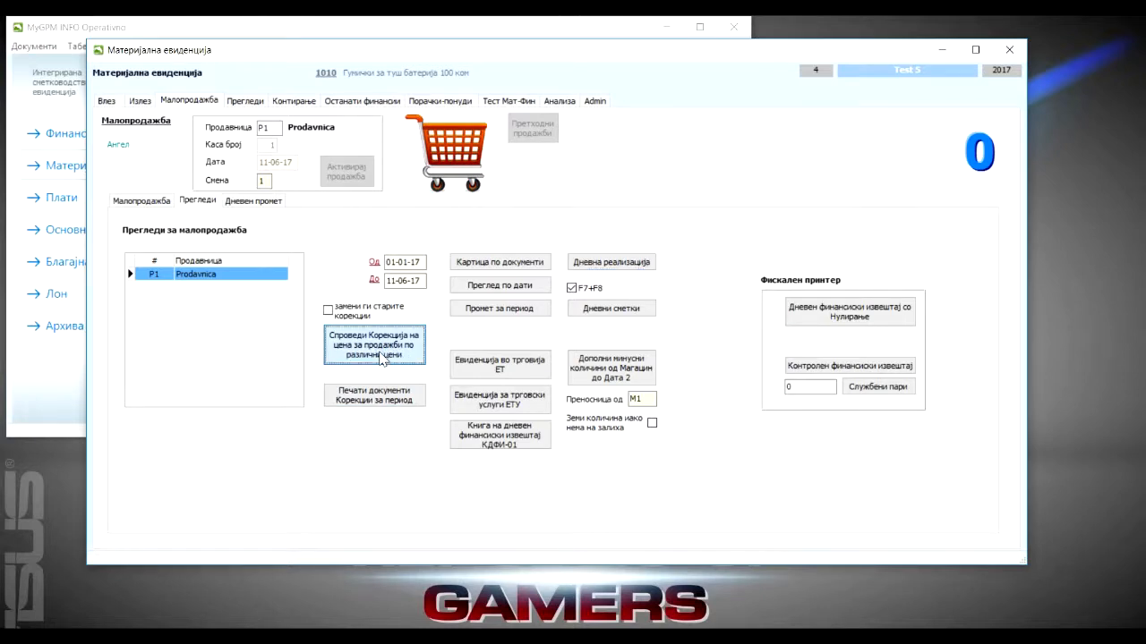
pyautogui.click(674, 354)
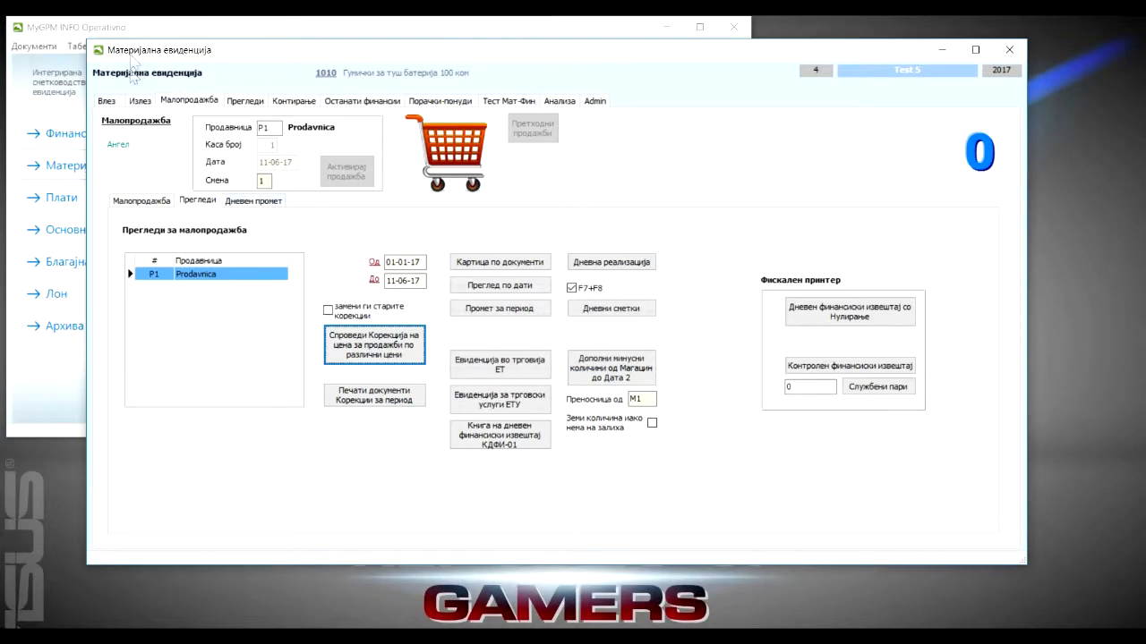
pyautogui.click(77, 47)
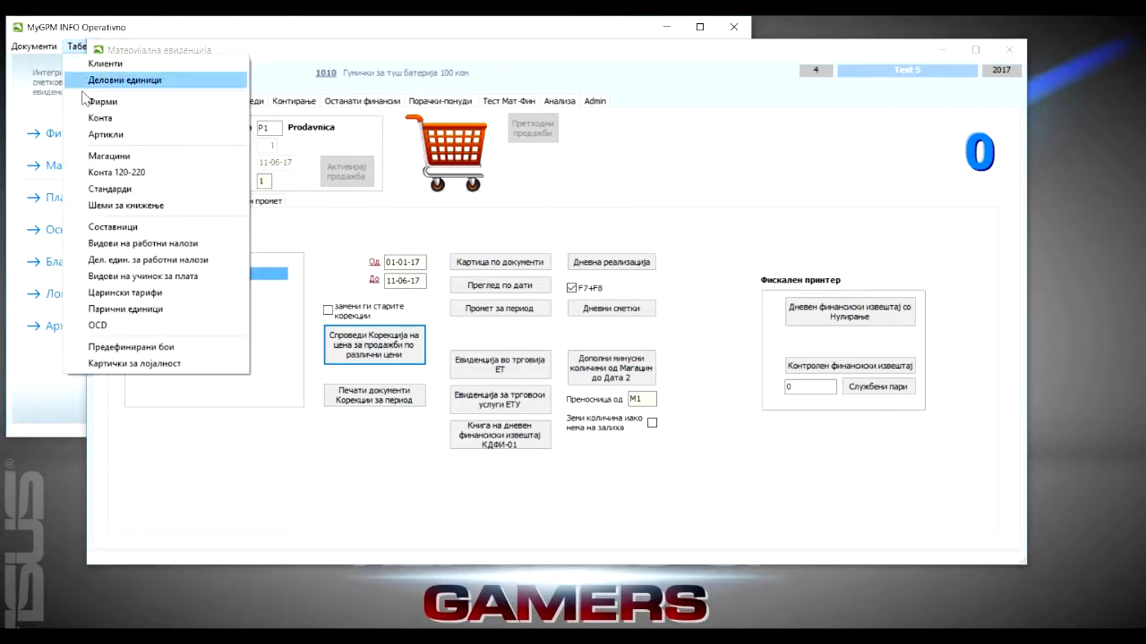
pyautogui.click(93, 158)
pyautogui.click(179, 227)
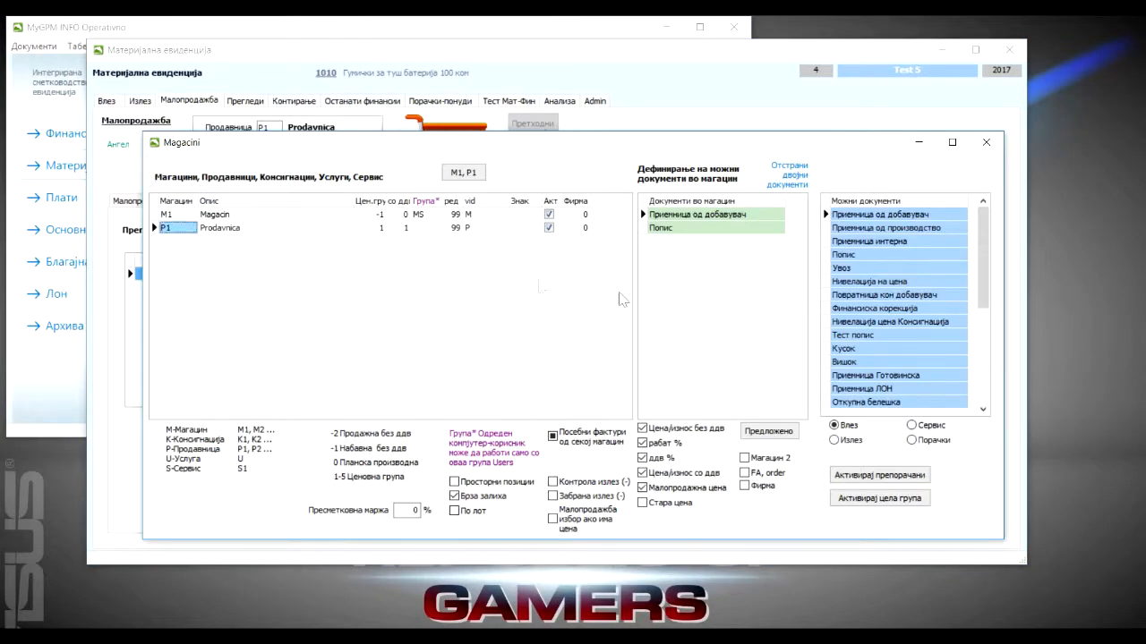
pyautogui.doubleClick(866, 322)
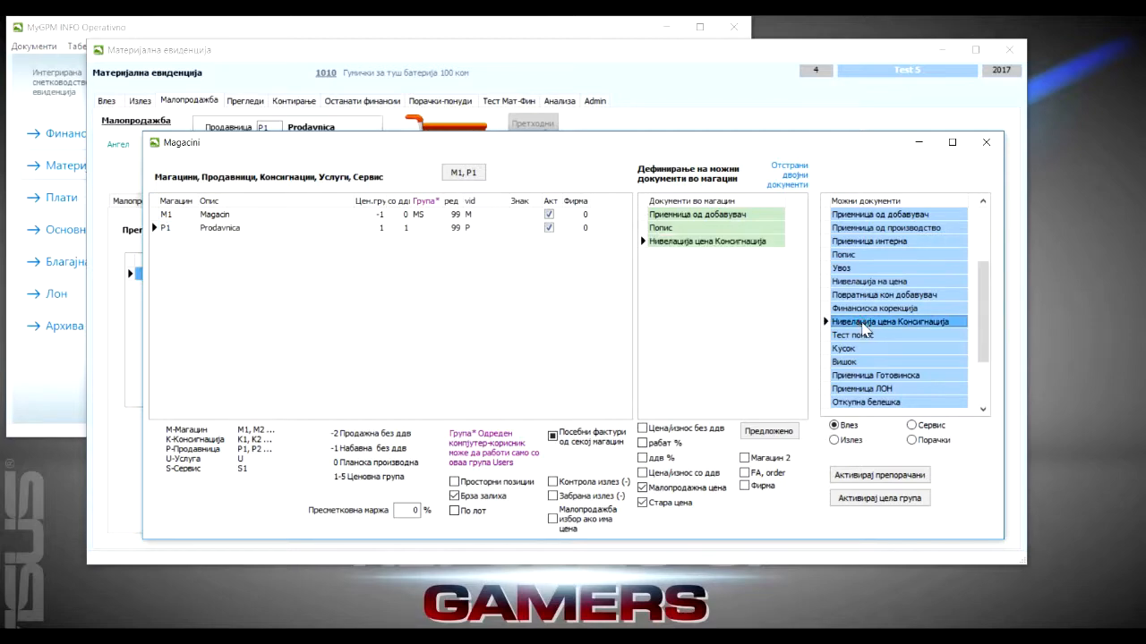
pyautogui.doubleClick(861, 282)
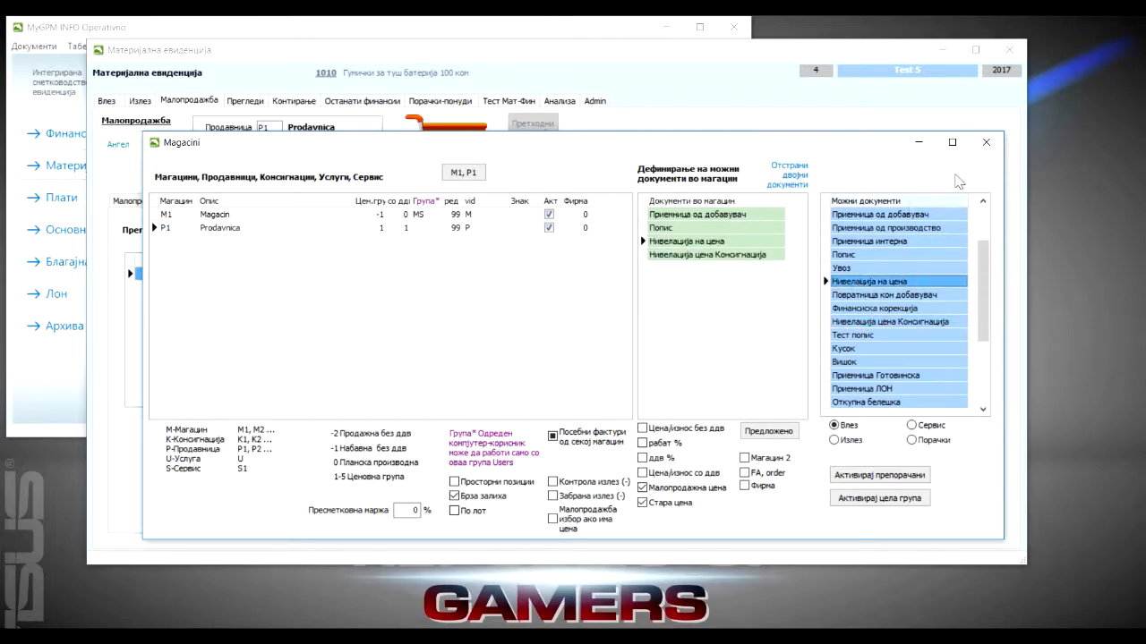
pyautogui.click(986, 142)
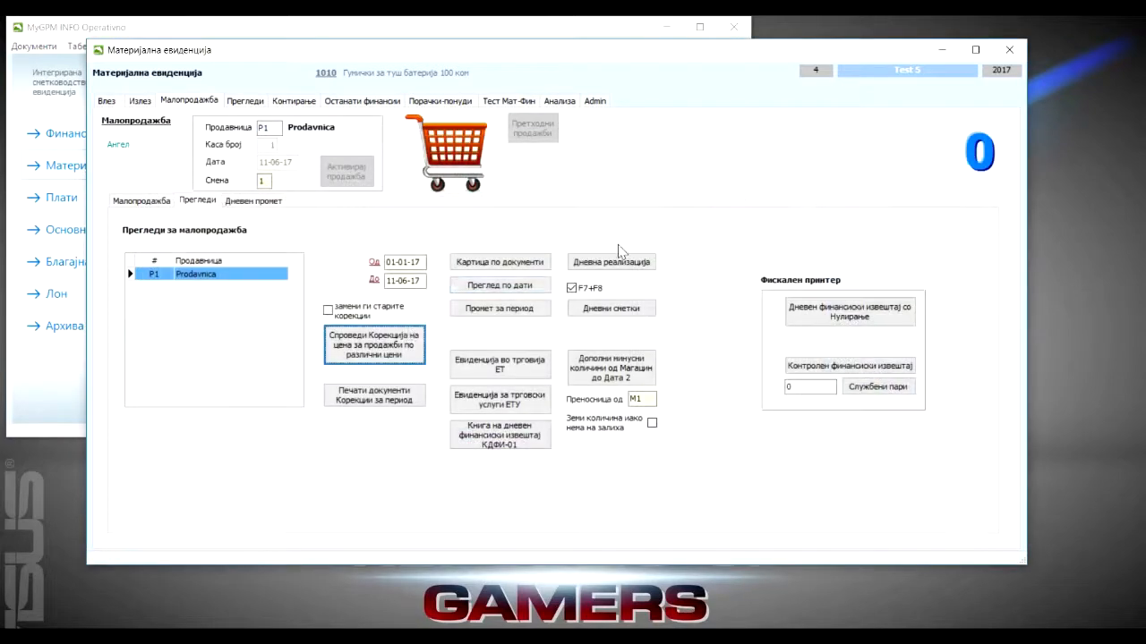
# Run the price correction for P1's sales at different prices, review the Нивелација на цена document, and open the warehouse stock overview
pyautogui.click(376, 349)
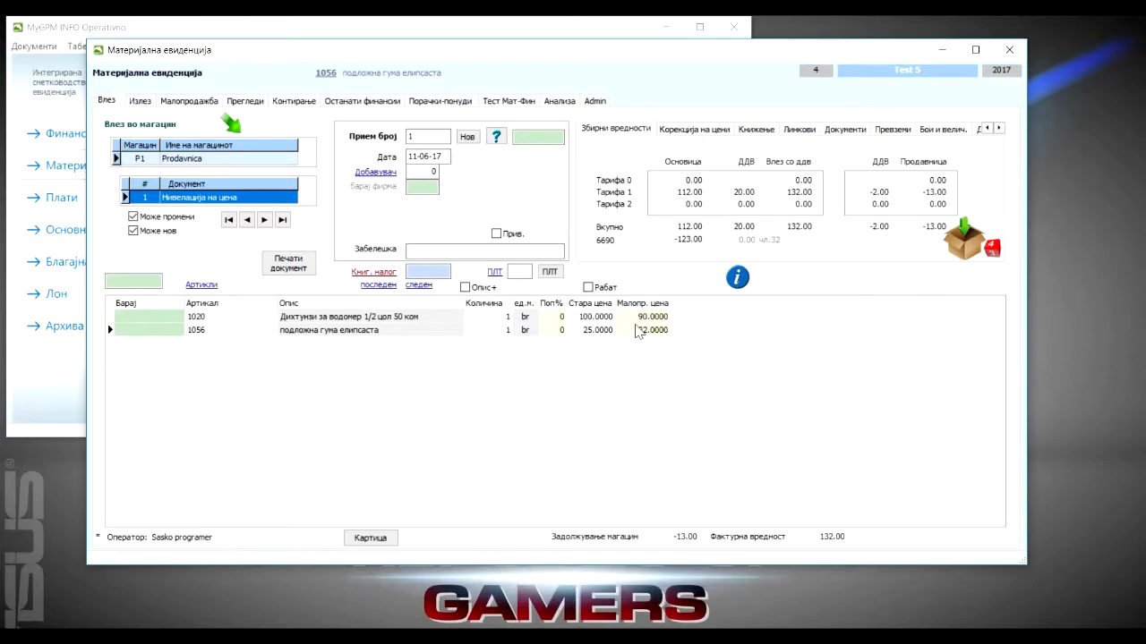
pyautogui.moveTo(334, 60); pyautogui.dragTo(333, 69)
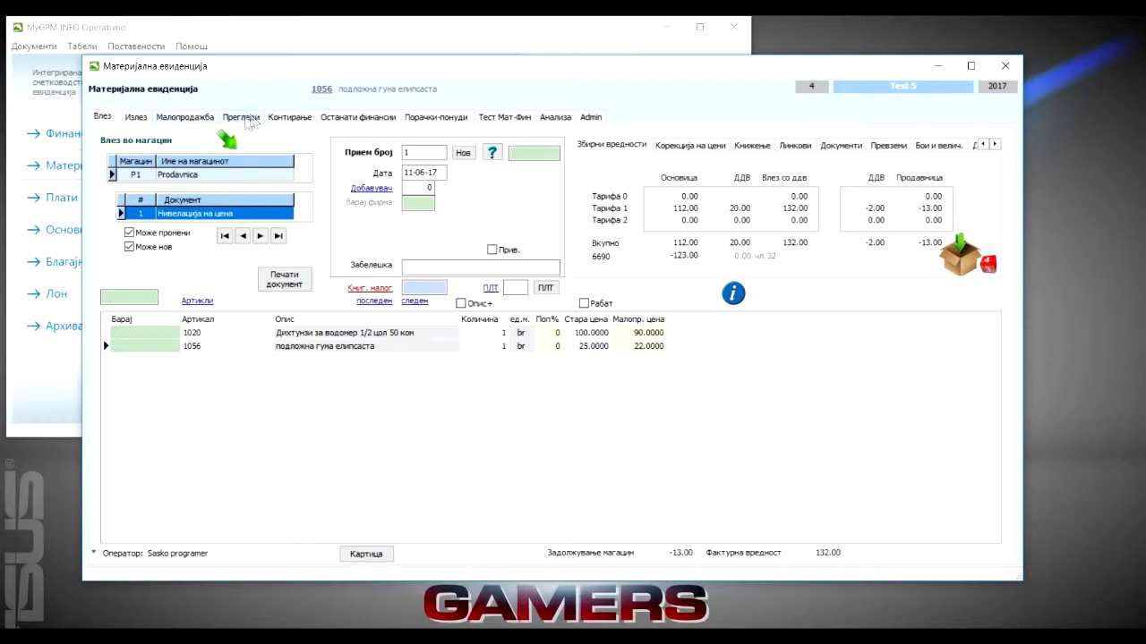
pyautogui.click(197, 118)
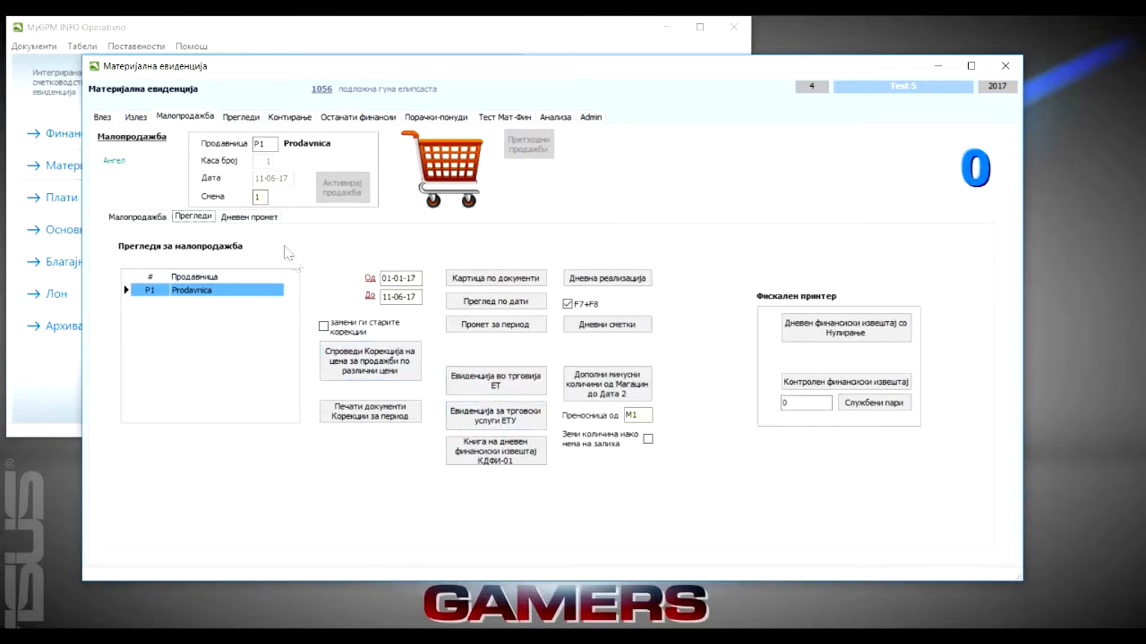
pyautogui.click(237, 124)
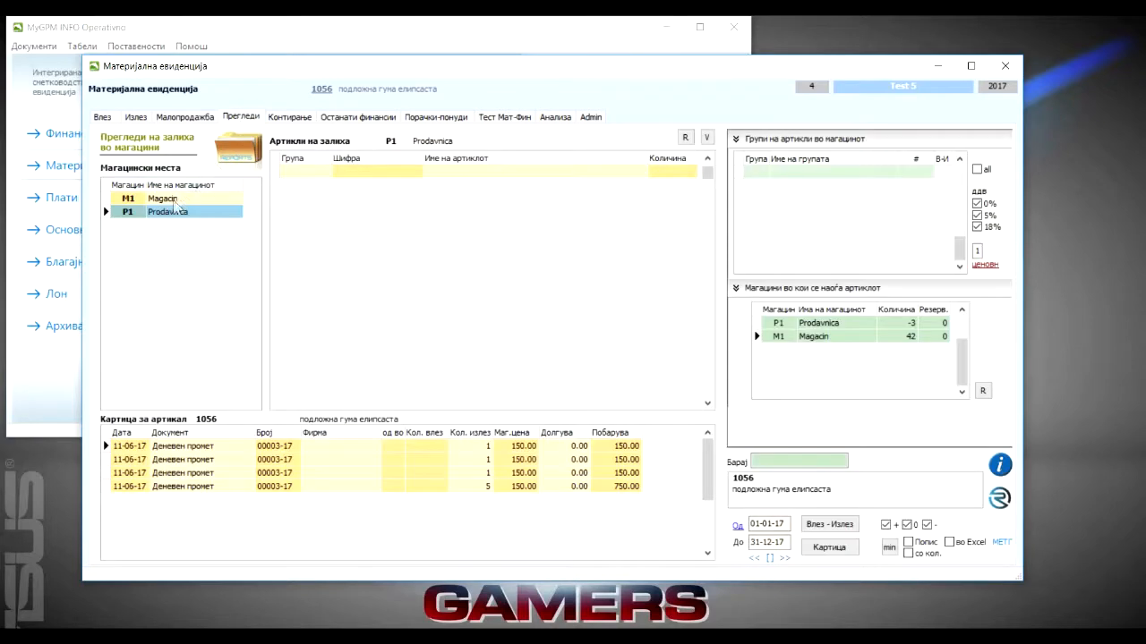
# Check store P1's stock, then compare the settings of M1 and P1 in the warehouse table and close it
pyautogui.click(170, 212)
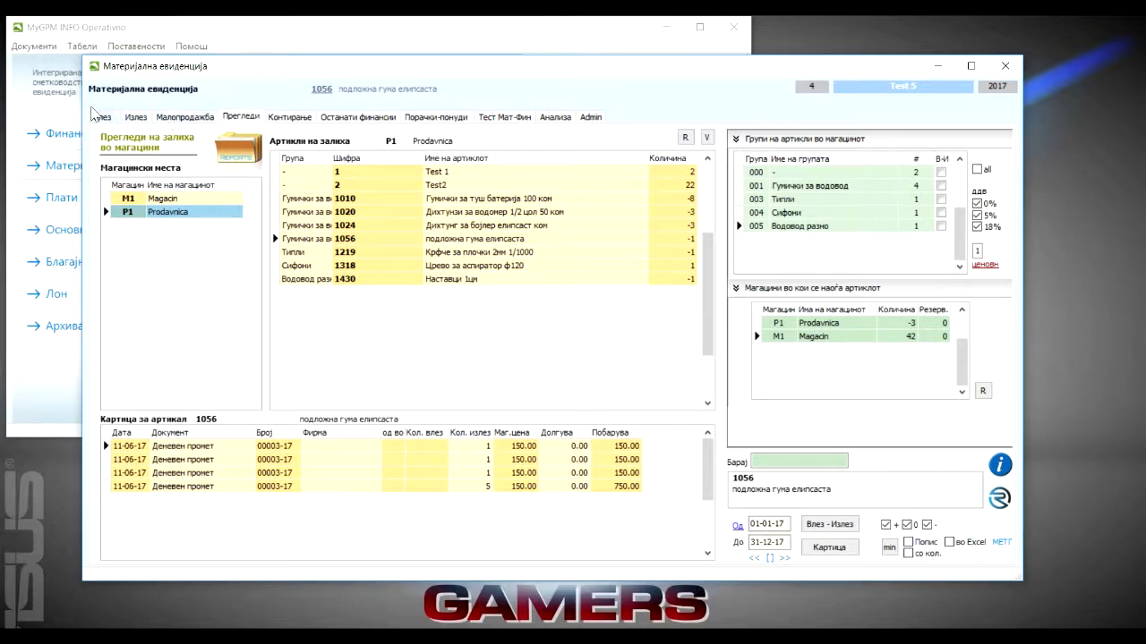
pyautogui.click(82, 46)
pyautogui.click(95, 157)
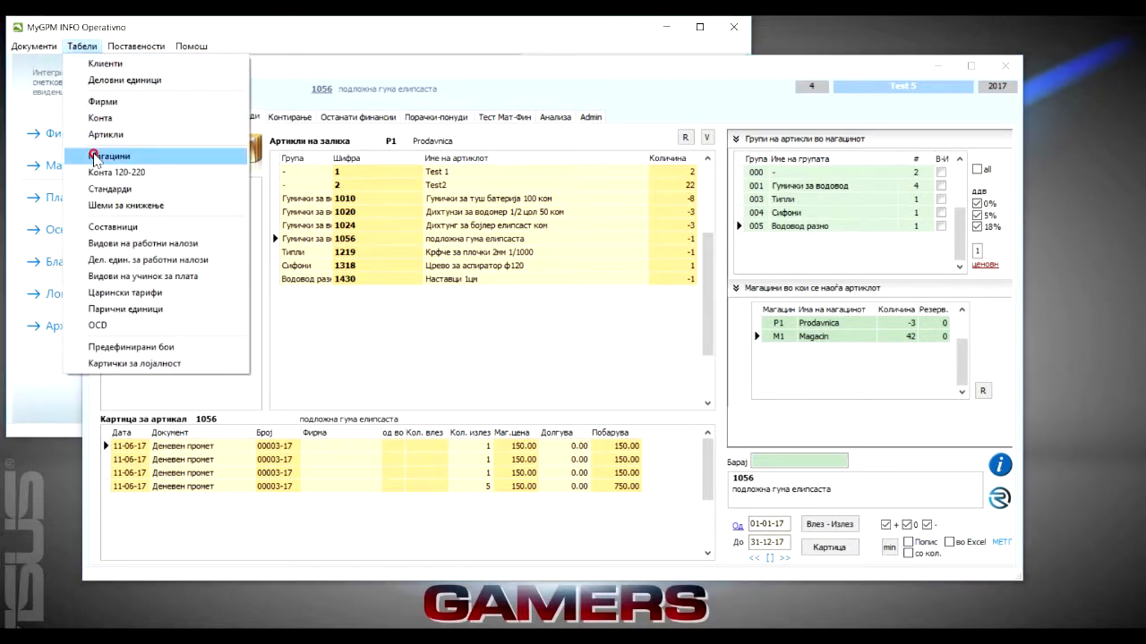
pyautogui.click(224, 217)
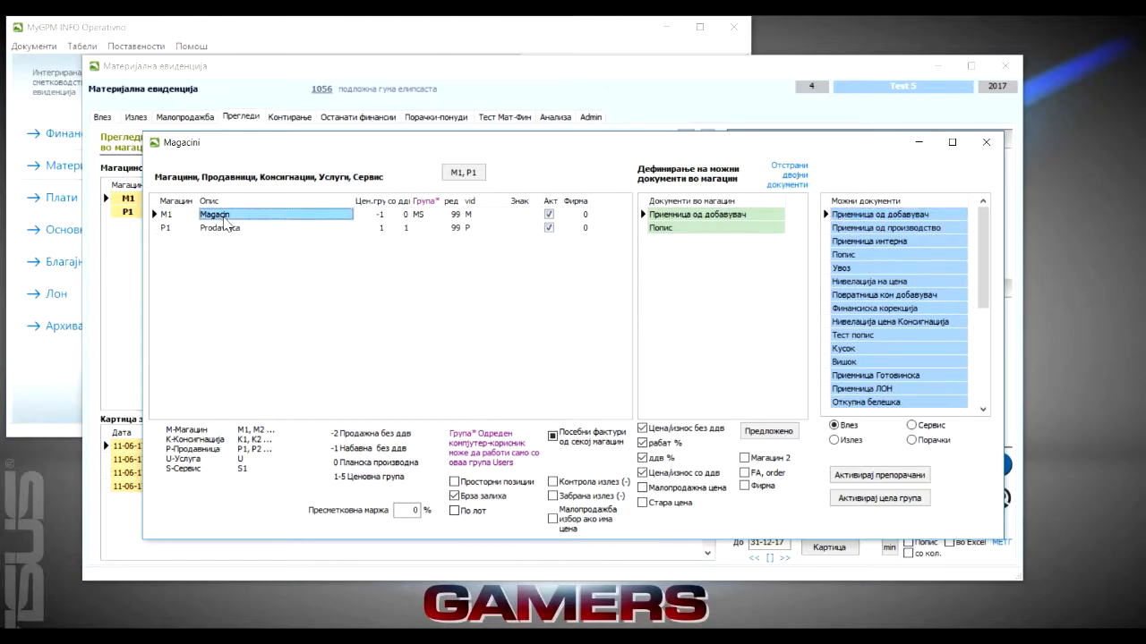
pyautogui.click(212, 230)
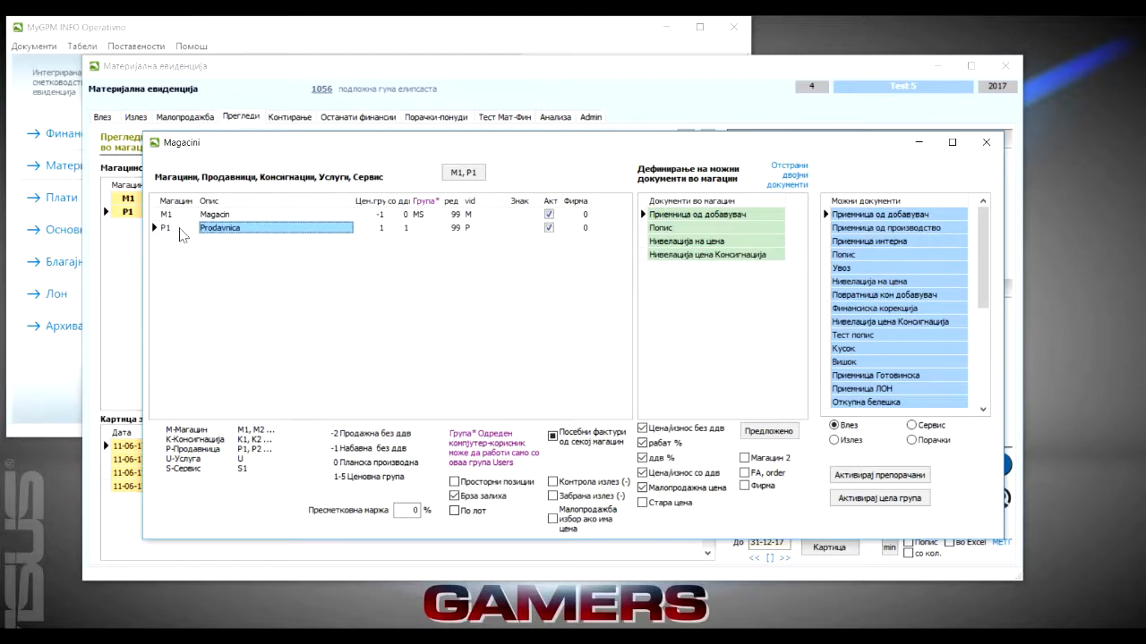
pyautogui.click(179, 229)
pyautogui.click(212, 230)
pyautogui.click(986, 142)
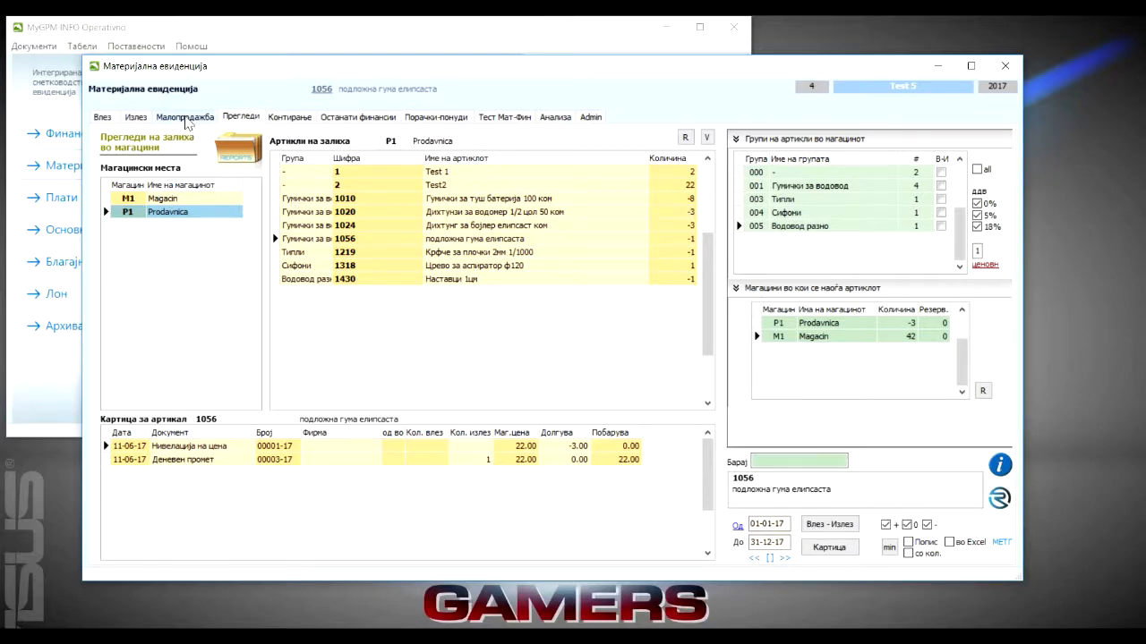
# Try to replenish P1's negative quantities from warehouse M1 up to 11-06-17, and check the goods receipt and issue pages
pyautogui.click(186, 119)
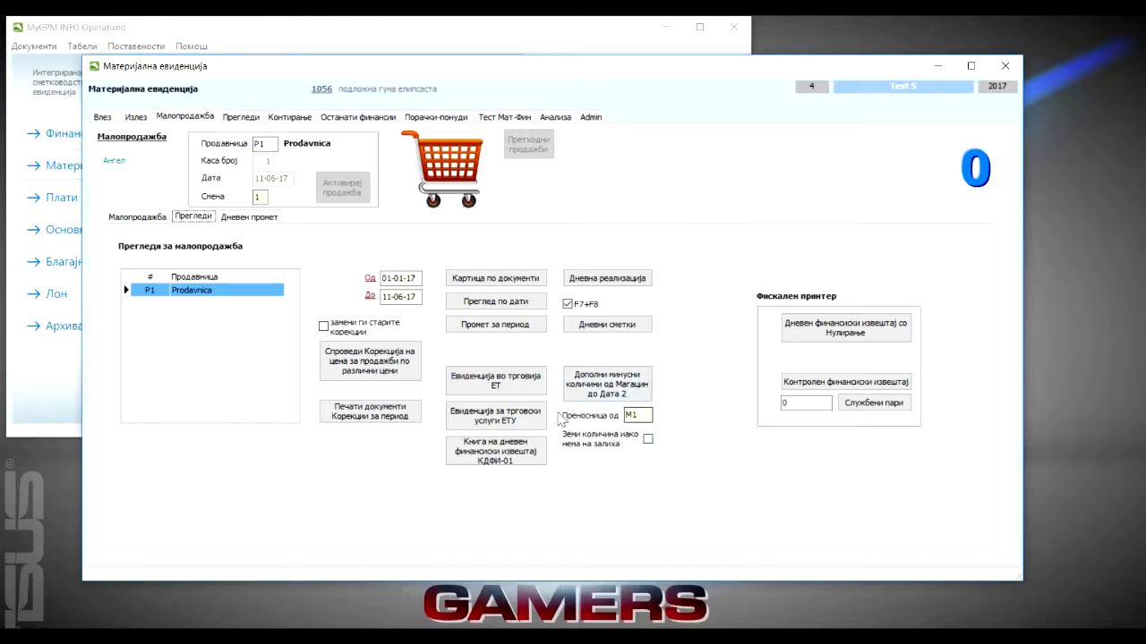
pyautogui.click(397, 298)
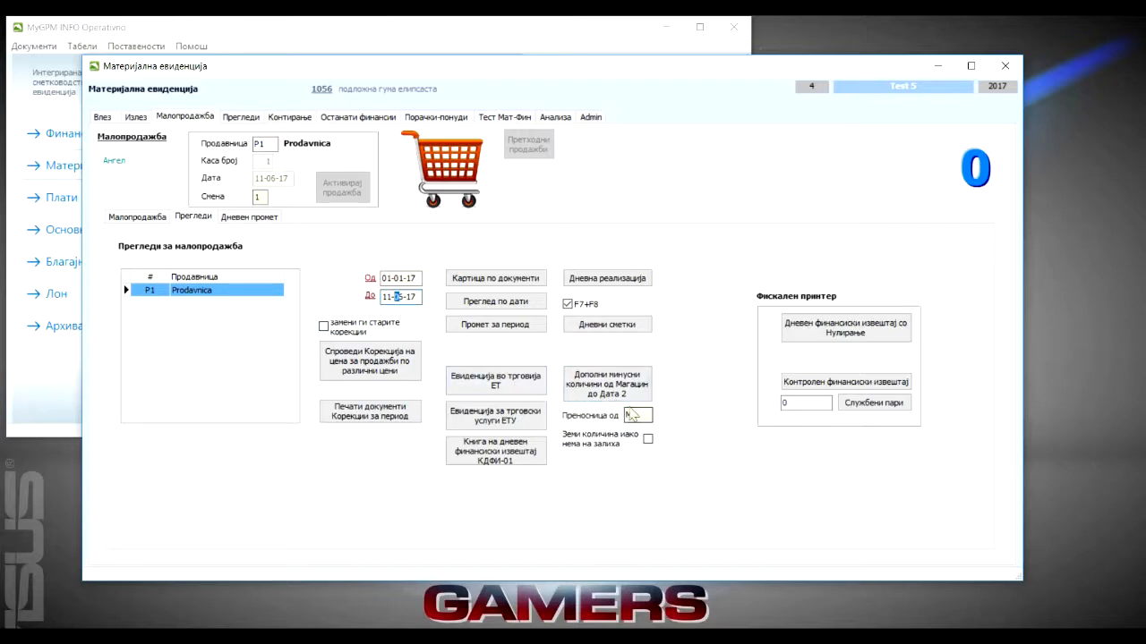
pyautogui.click(613, 394)
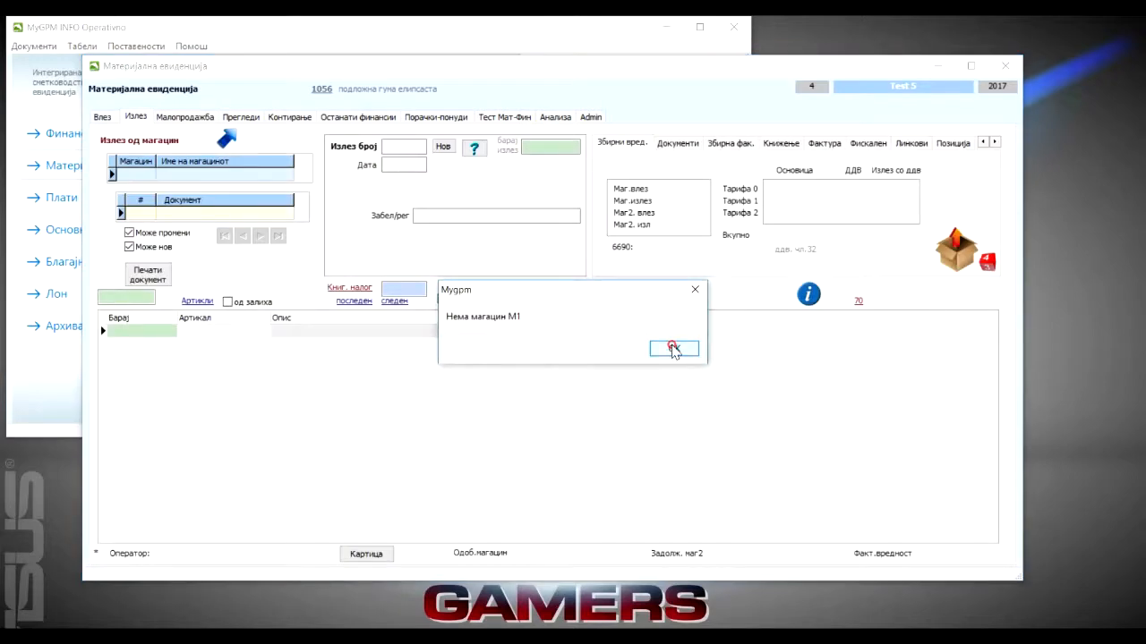
pyautogui.click(674, 348)
pyautogui.click(108, 117)
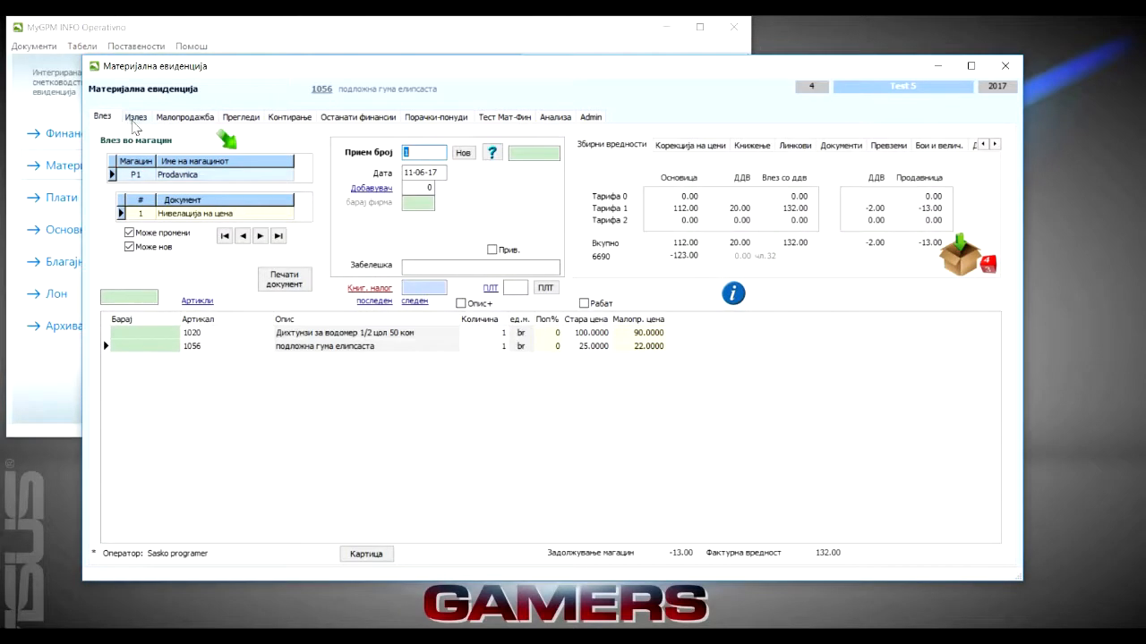
pyautogui.click(135, 117)
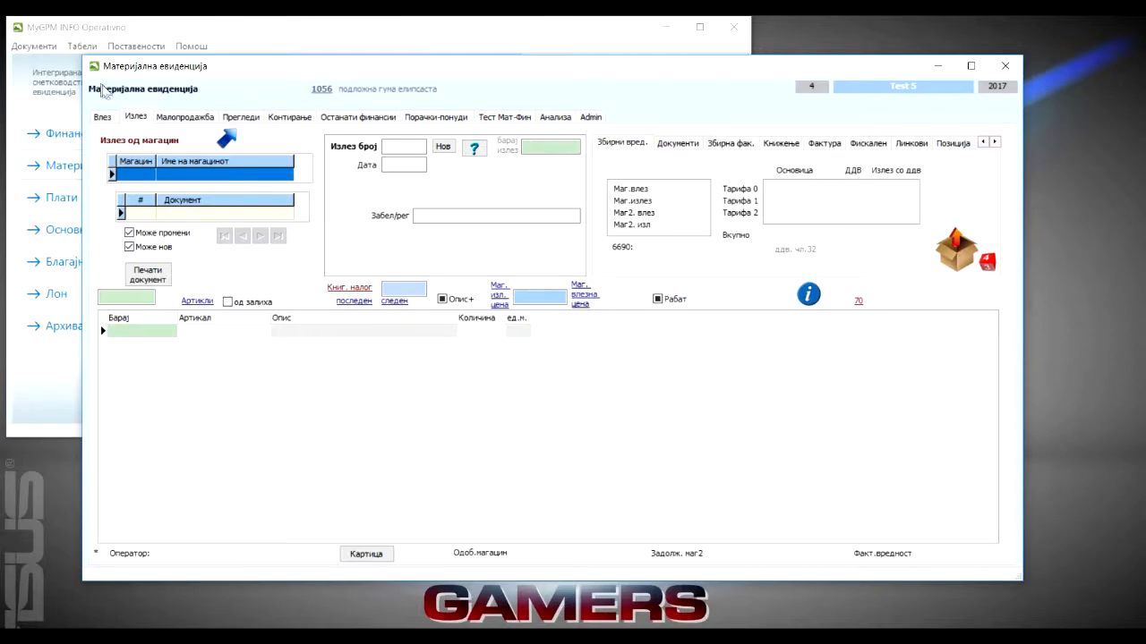
# Add Испратница купувач, Требов/Испрат производство and Испратница М-П to warehouse M1's permitted issue documents
pyautogui.moveTo(207, 76); pyautogui.dragTo(297, 101)
pyautogui.click(82, 46)
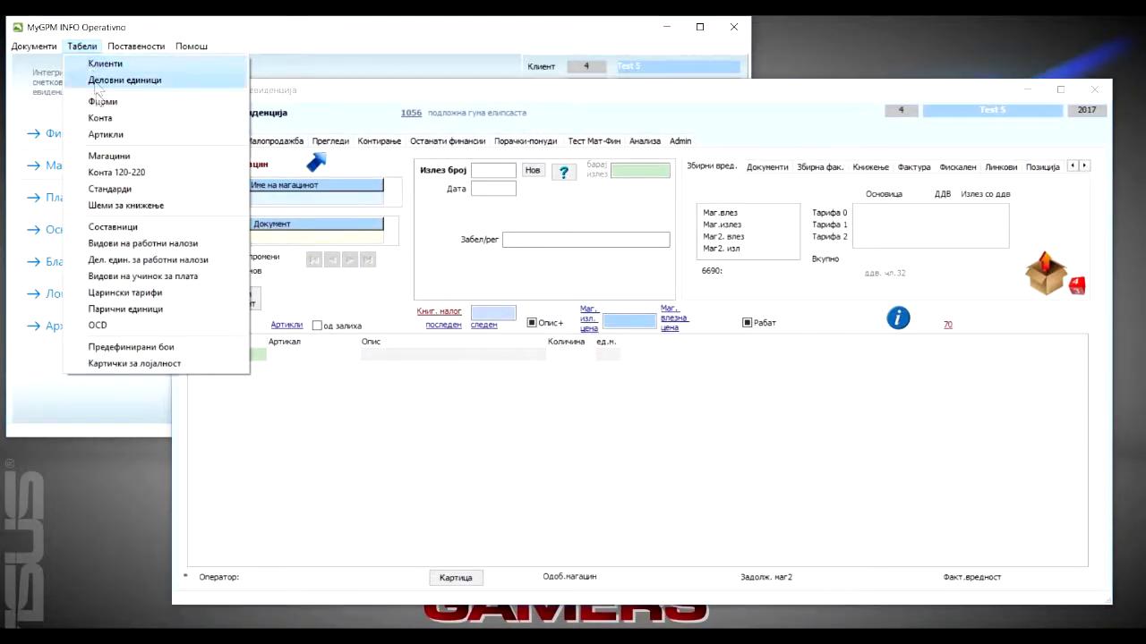
pyautogui.click(108, 156)
pyautogui.click(230, 216)
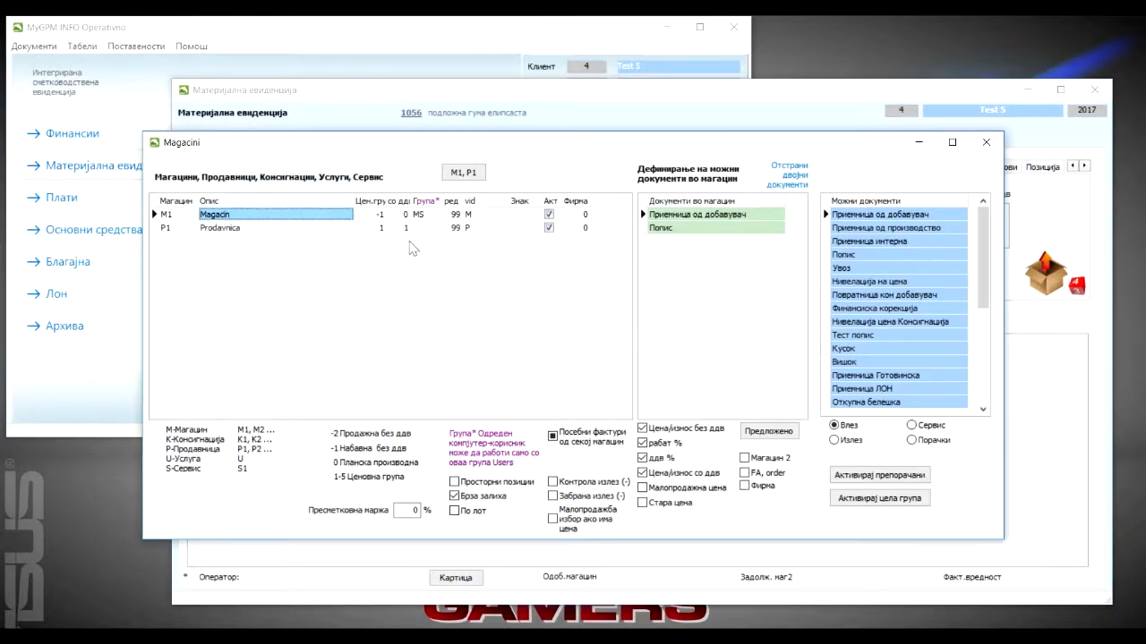
pyautogui.click(850, 440)
pyautogui.click(694, 242)
pyautogui.click(694, 229)
pyautogui.click(694, 214)
pyautogui.click(694, 242)
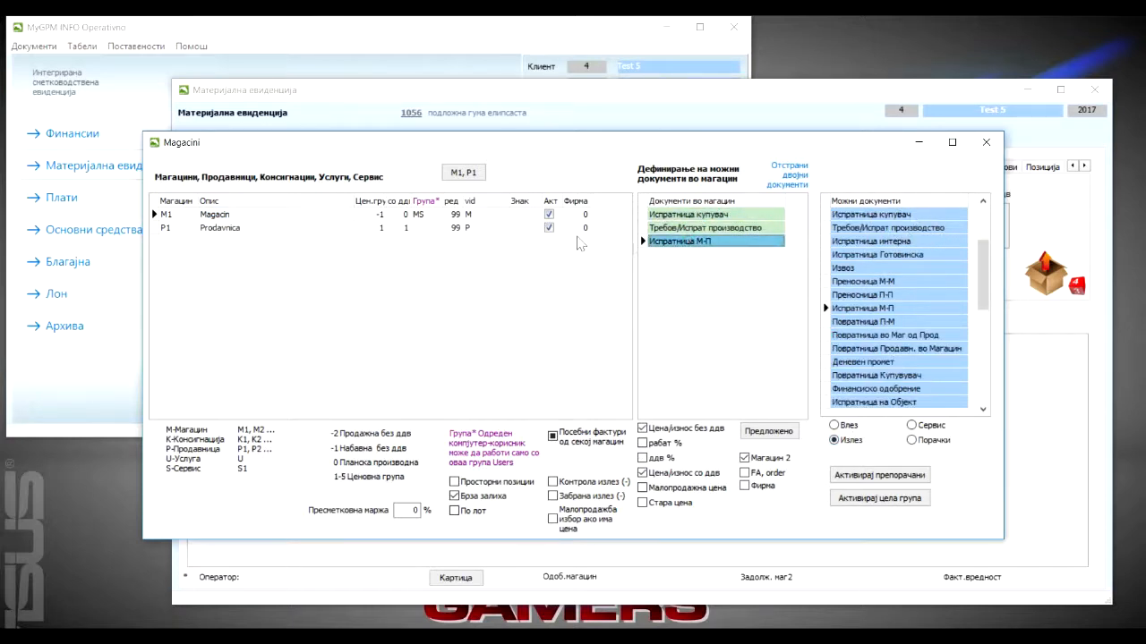
pyautogui.click(467, 216)
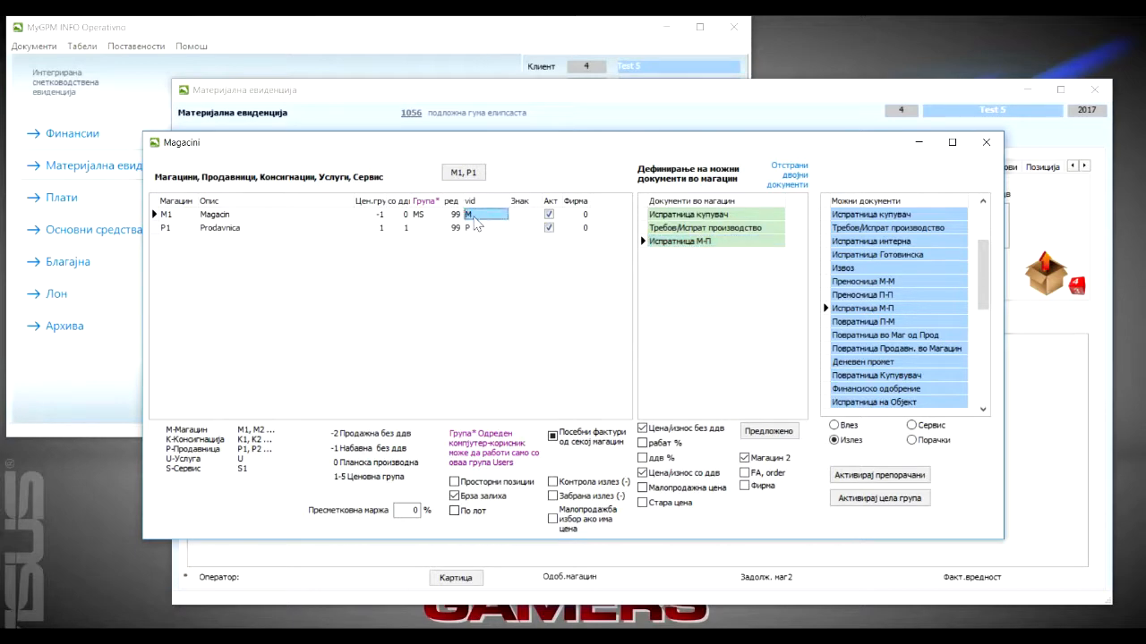
pyautogui.click(986, 142)
# Replenish P1's negative quantities from warehouse M1 up to 11-06-17, and preview the resulting ПЛТ receiving sheet
pyautogui.click(262, 186)
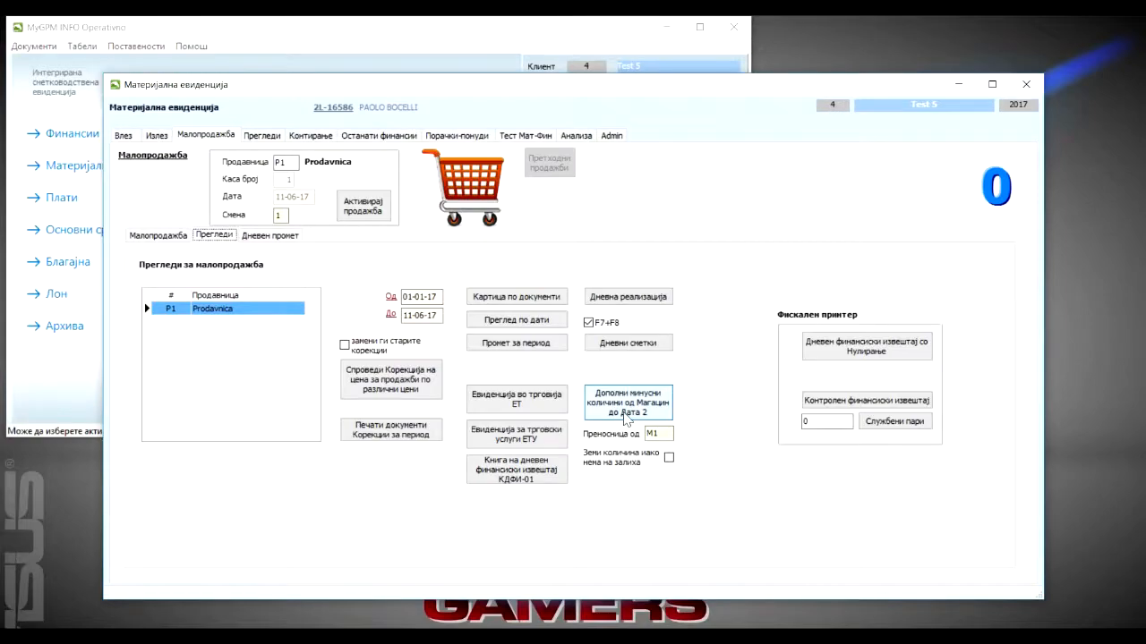
pyautogui.click(625, 414)
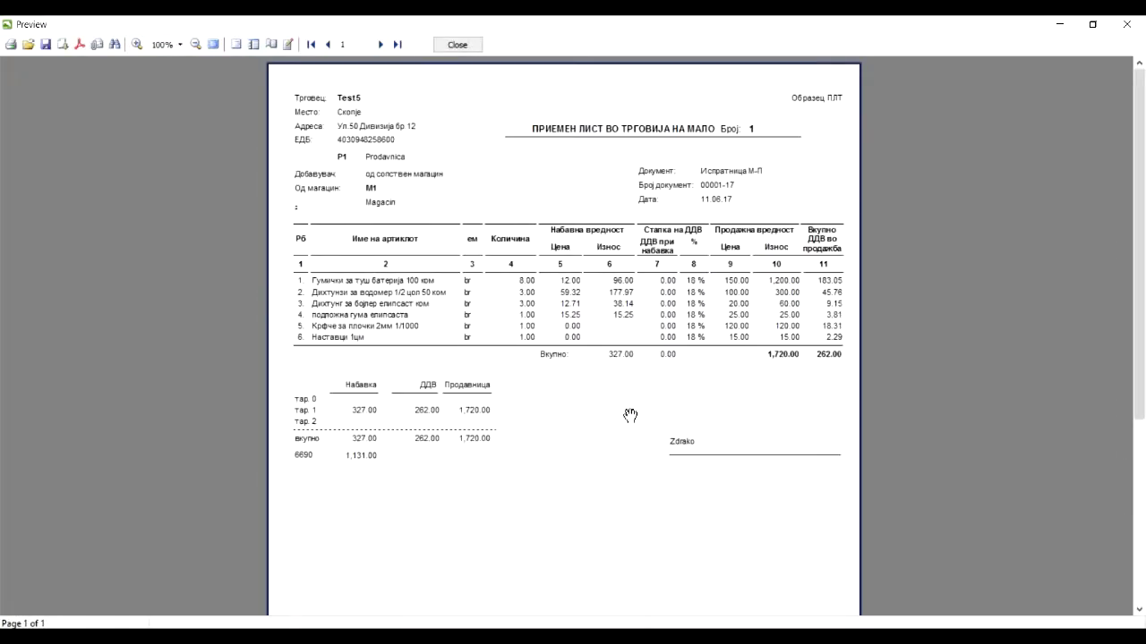
pyautogui.click(457, 44)
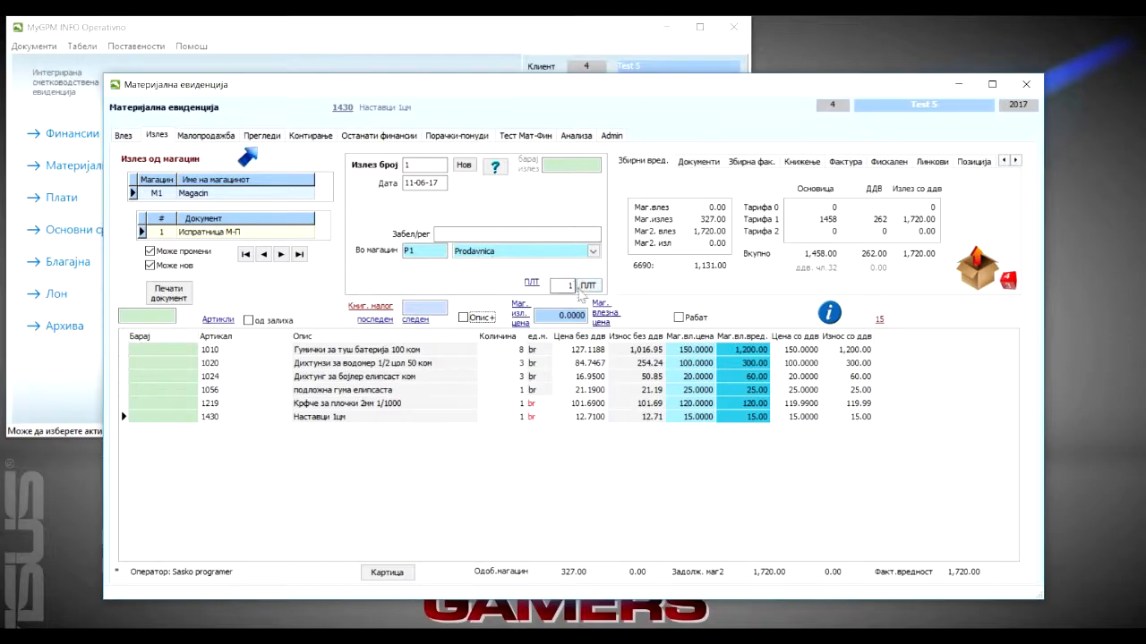
pyautogui.click(588, 286)
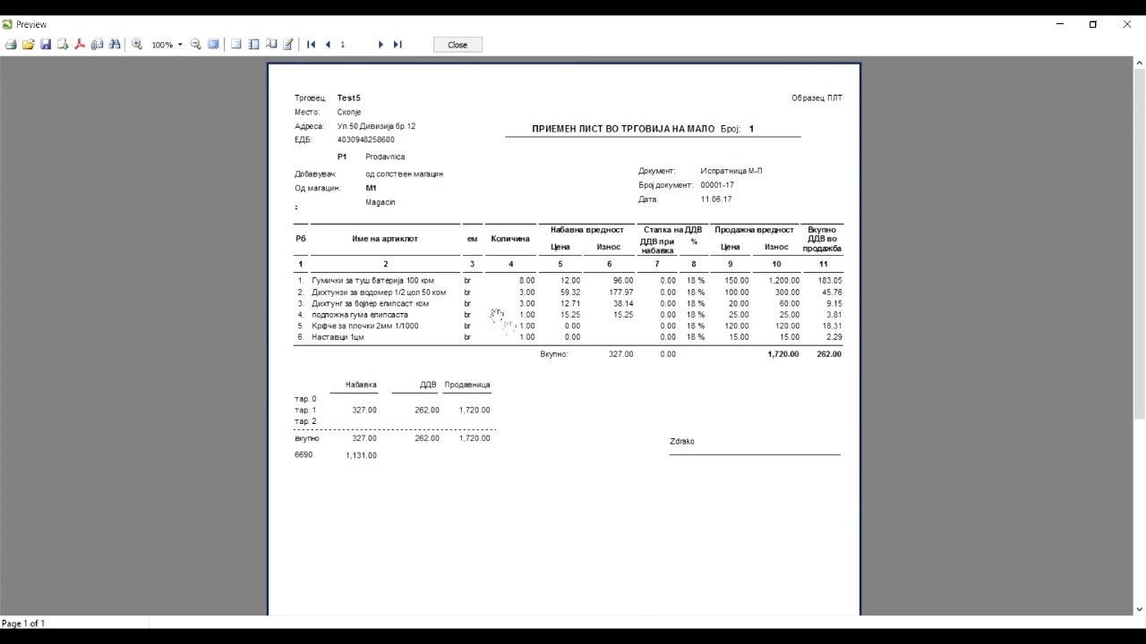
pyautogui.click(468, 46)
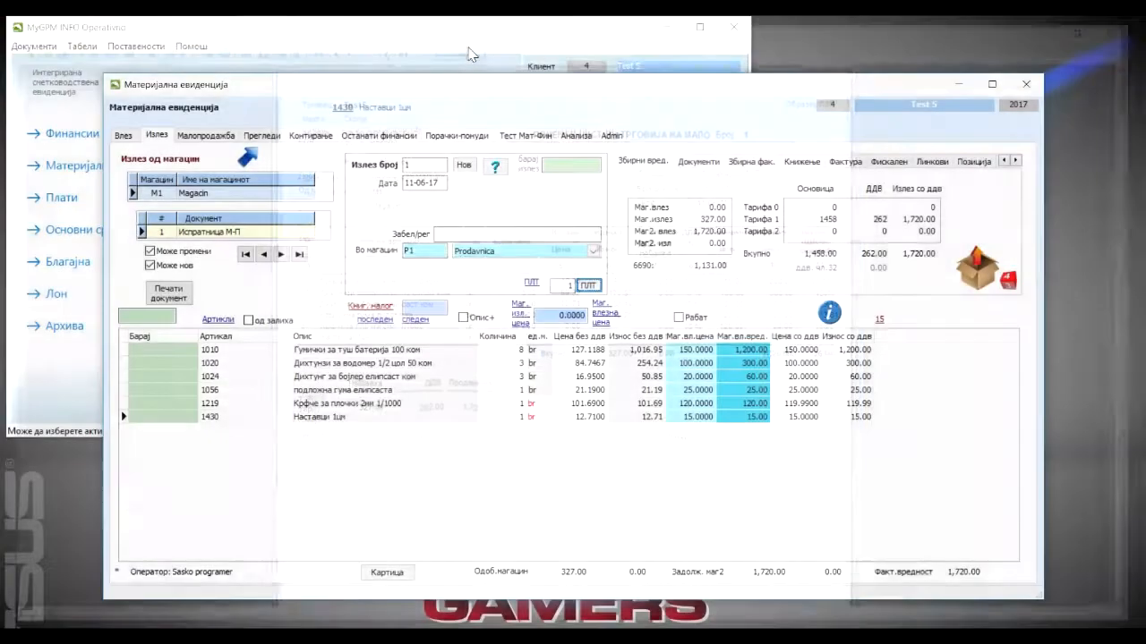
# Preview the ЕТ trade record for 01-01-17 to 11-06-17, close it, and view store P1's stock
pyautogui.click(205, 138)
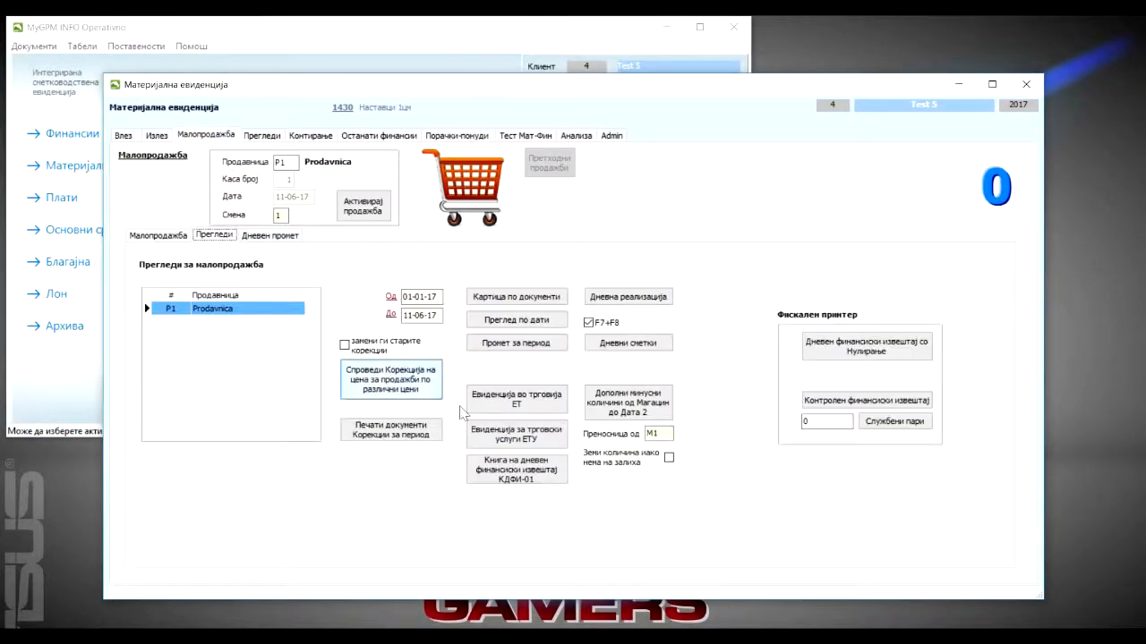
pyautogui.click(515, 397)
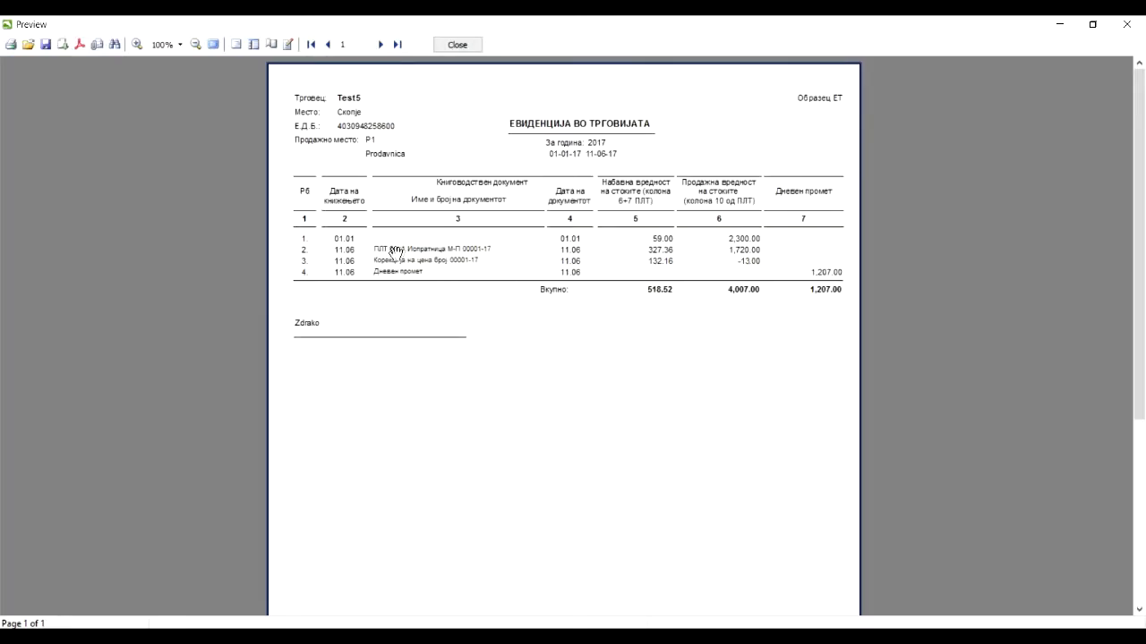
pyautogui.click(457, 45)
pyautogui.click(257, 138)
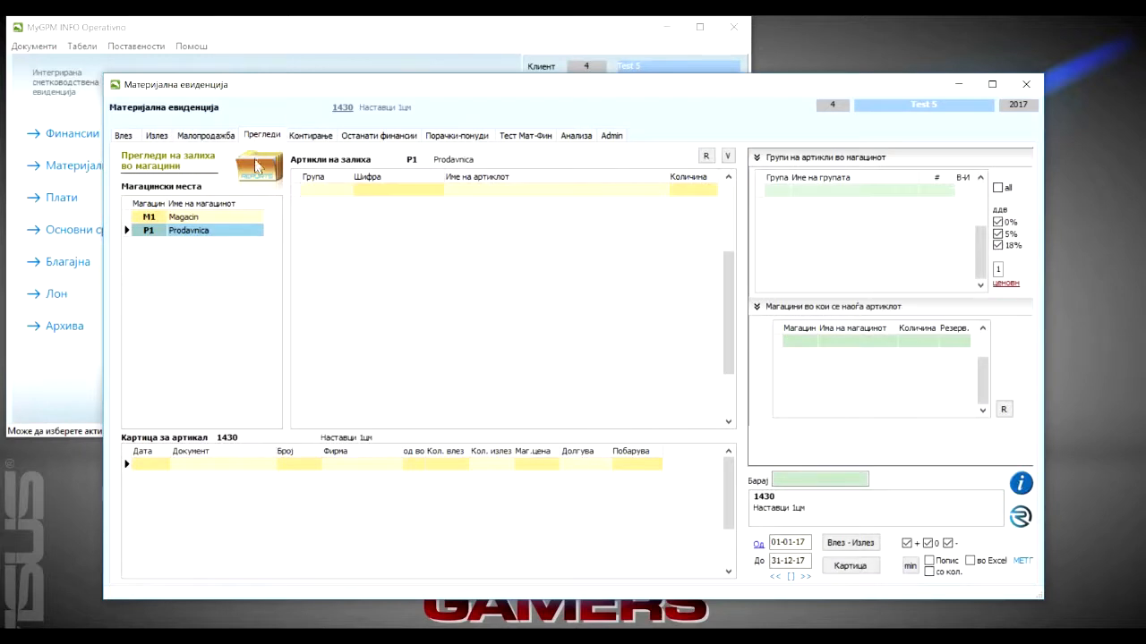
pyautogui.click(190, 230)
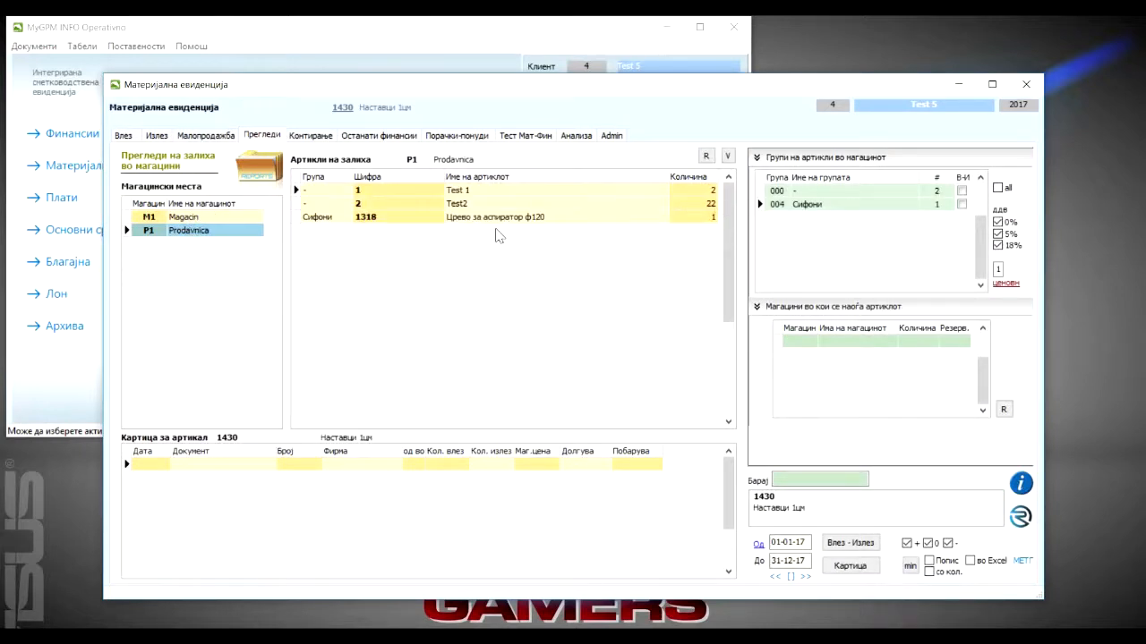